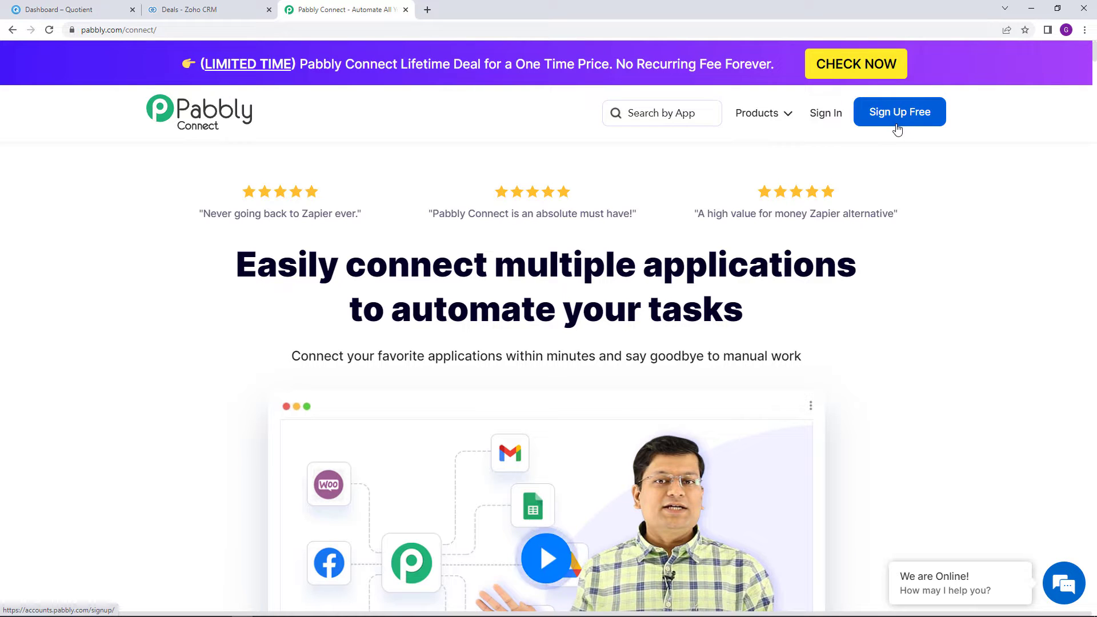
# Sign in to Pabbly and launch Pabbly Connect from the All Apps page
pyautogui.click(826, 115)
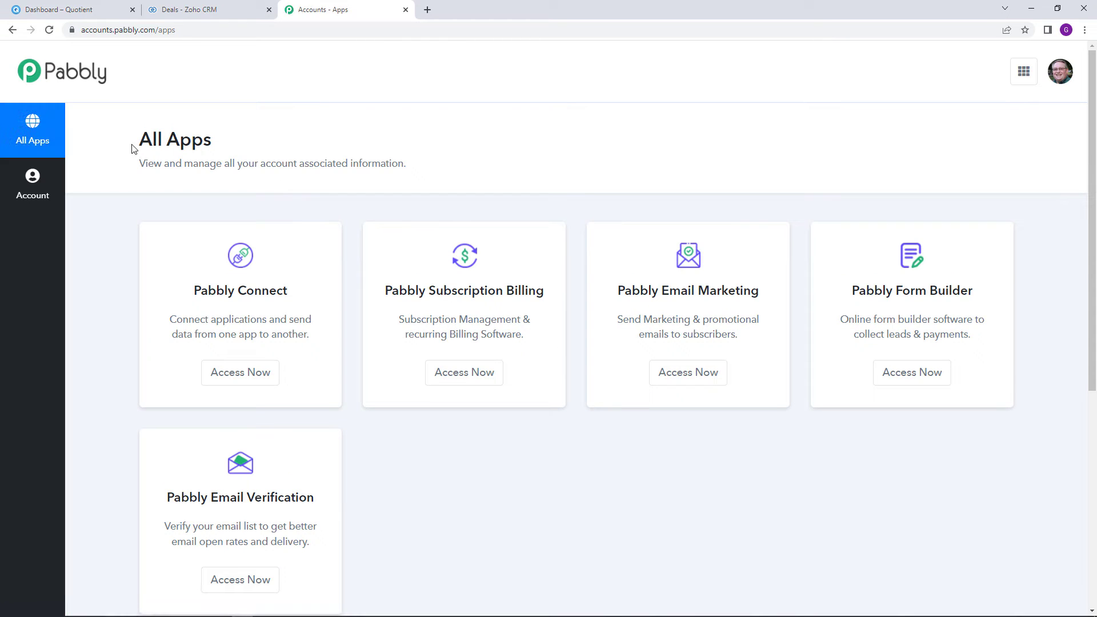
pyautogui.moveTo(132, 147); pyautogui.dragTo(244, 154)
pyautogui.click(273, 154)
pyautogui.click(265, 371)
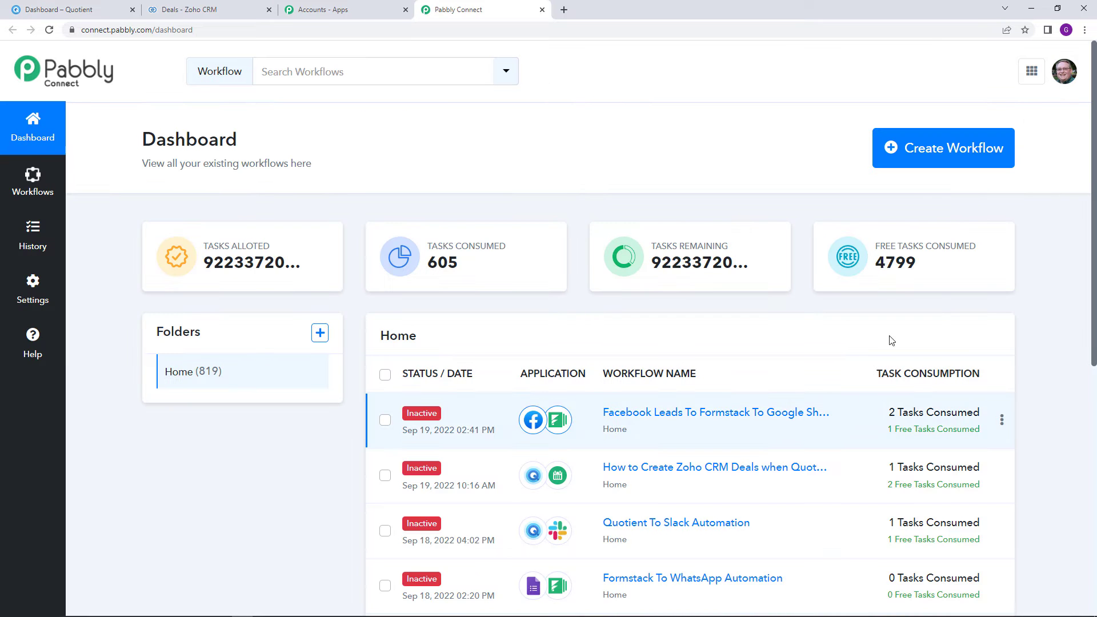
# Start a new workflow, name it 'Quotient To Zoho CRM Automation', and create it
pyautogui.click(975, 146)
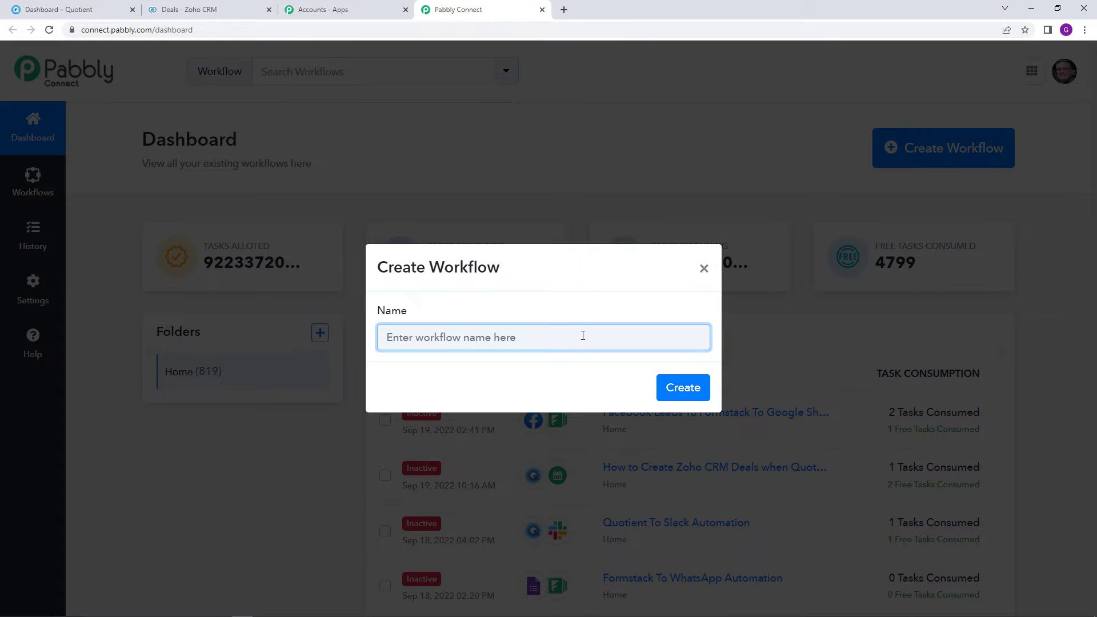
pyautogui.write('Quotient T')
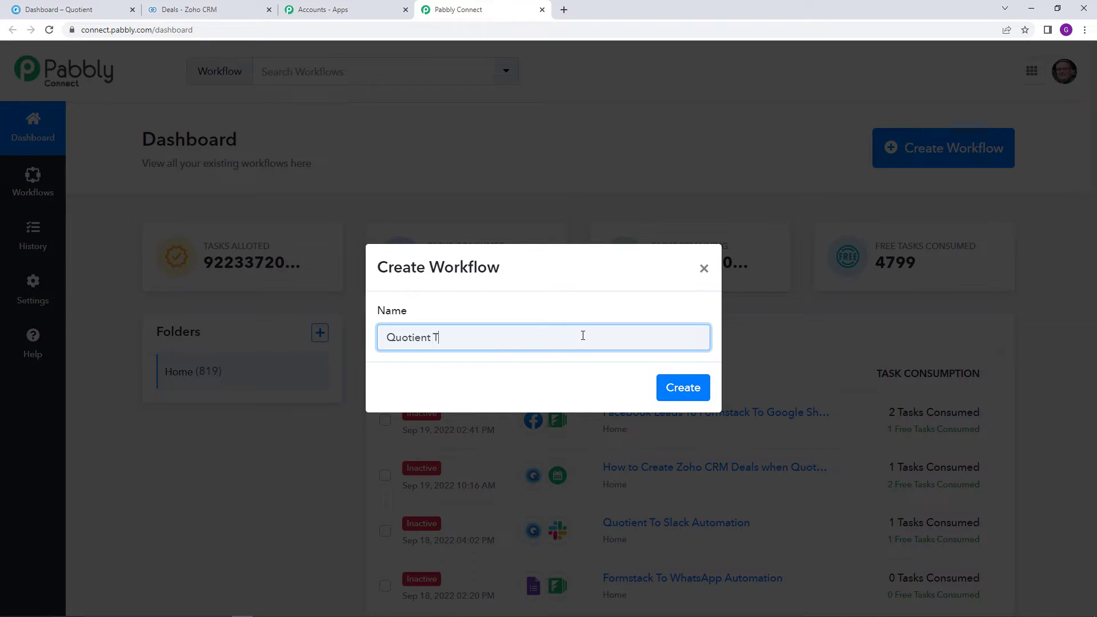
pyautogui.write('o Zoho CRM Automation')
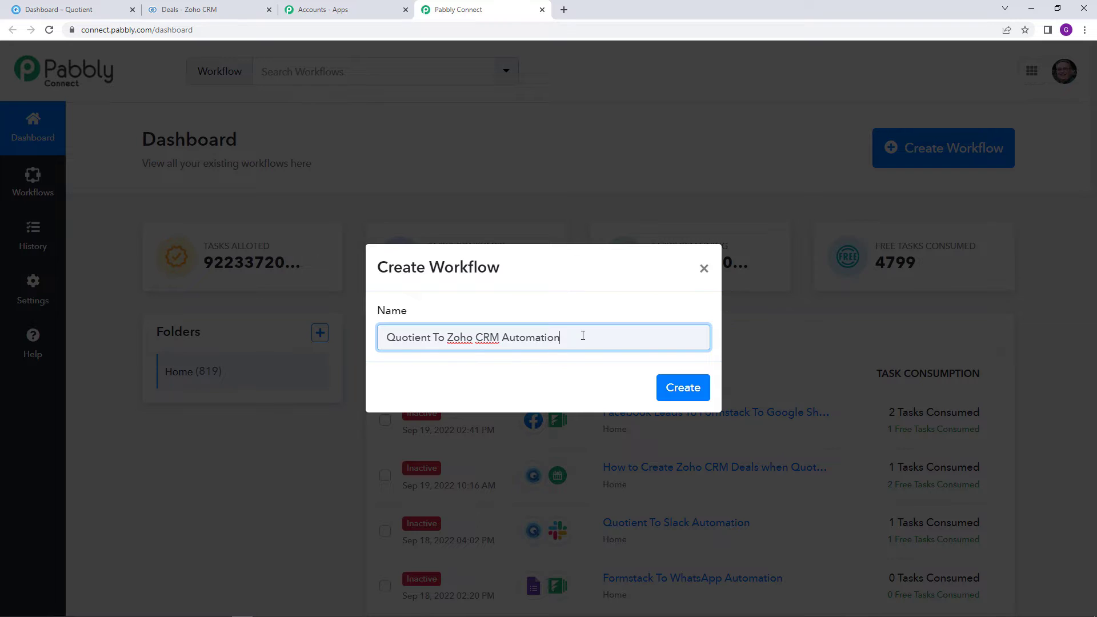
pyautogui.click(675, 388)
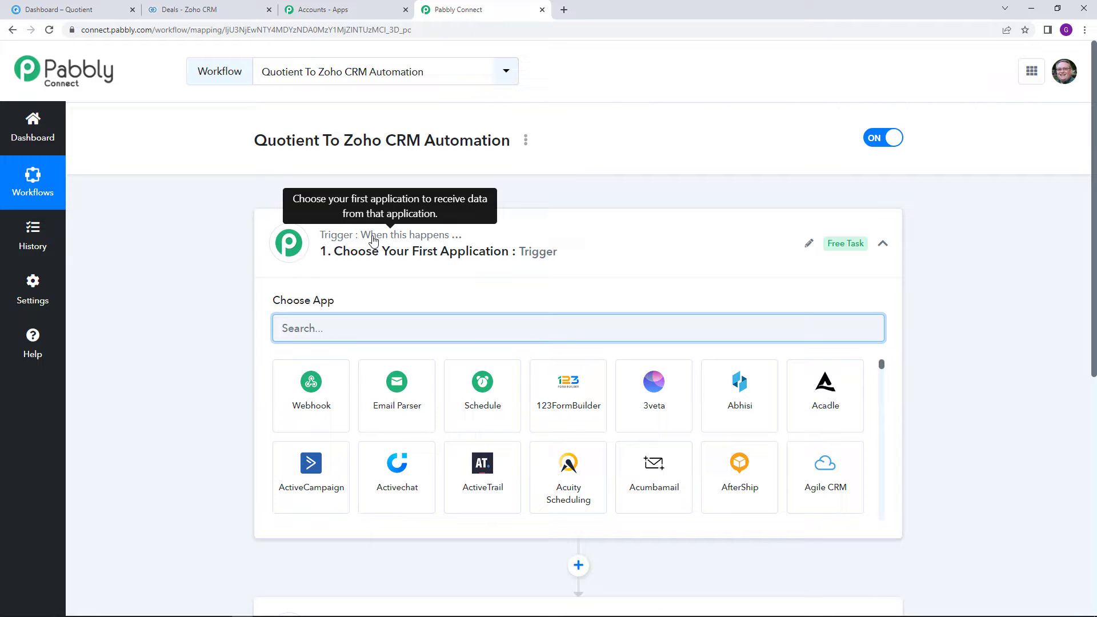
pyautogui.scroll(-3, 378, 400)
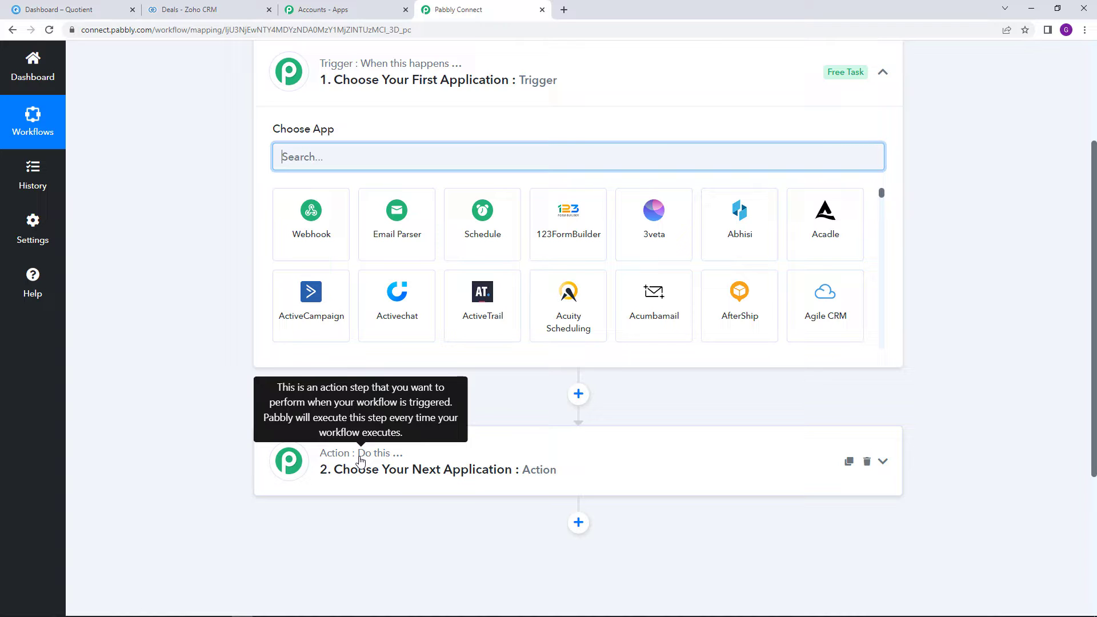
pyautogui.scroll(3, 360, 460)
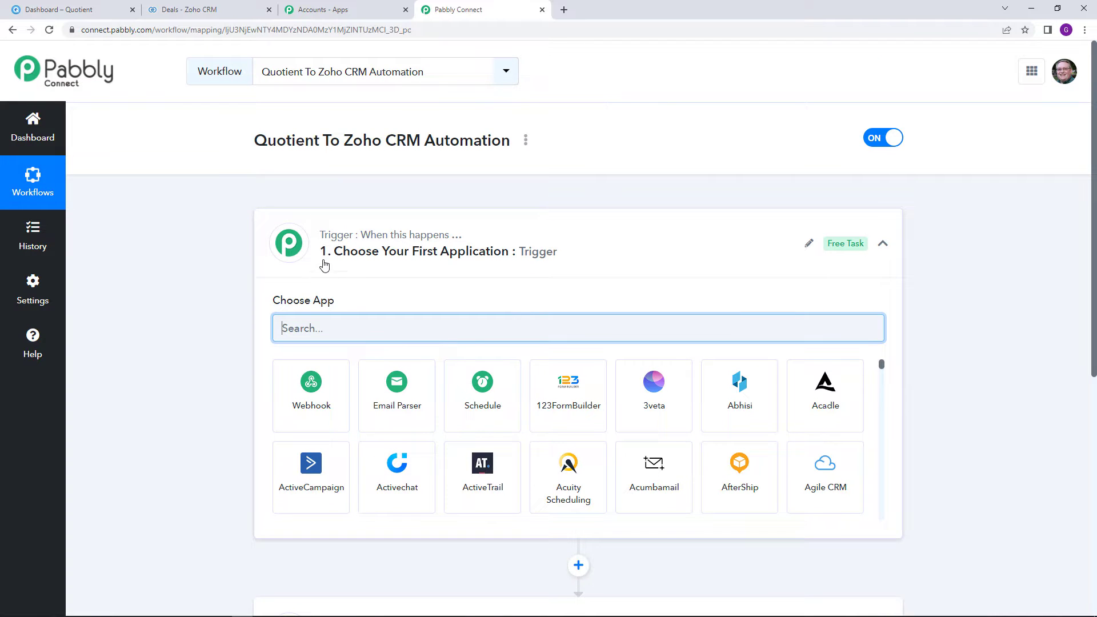
pyautogui.moveTo(254, 143); pyautogui.dragTo(320, 148)
pyautogui.click(333, 187)
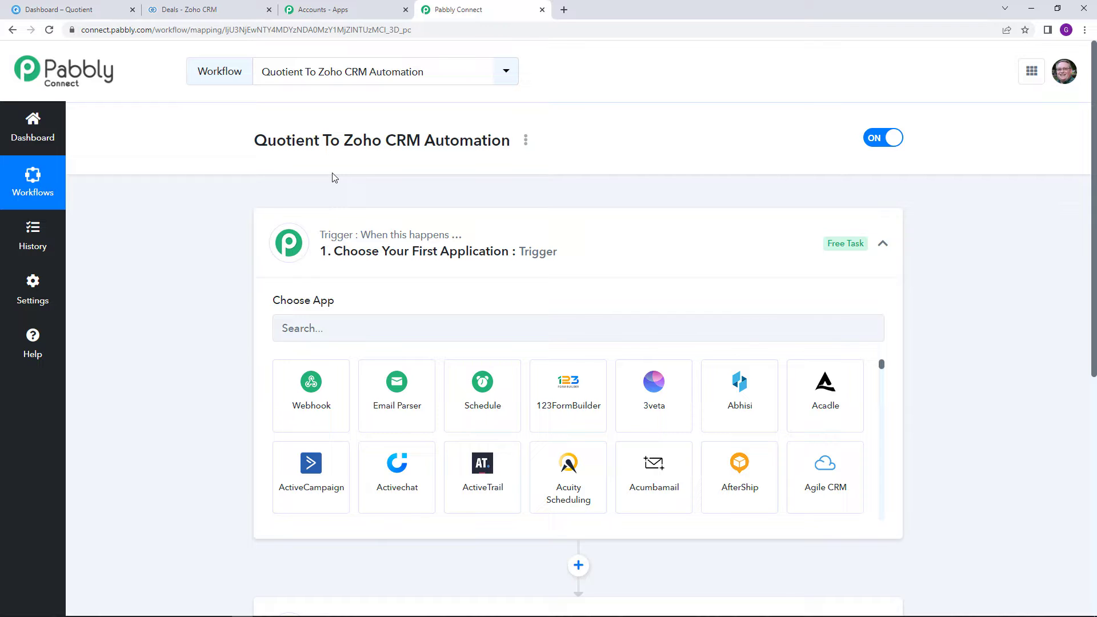
pyautogui.scroll(-1, 334, 178)
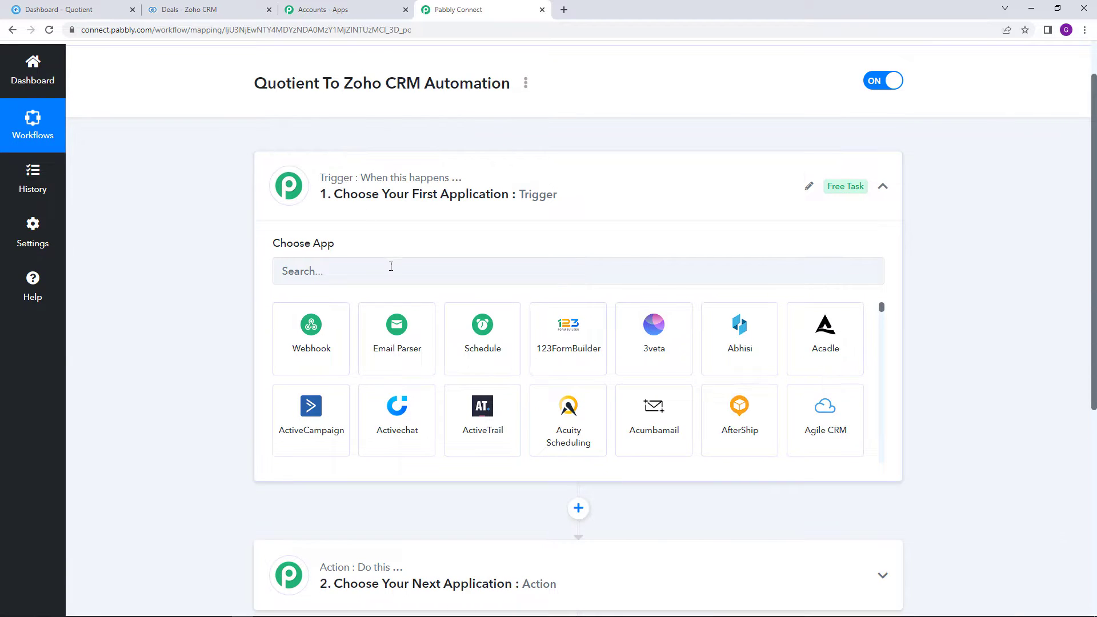
# Pick Quotient as the trigger app, with Configure Webhook as its trigger event
pyautogui.click(391, 267)
pyautogui.write('Quoti')
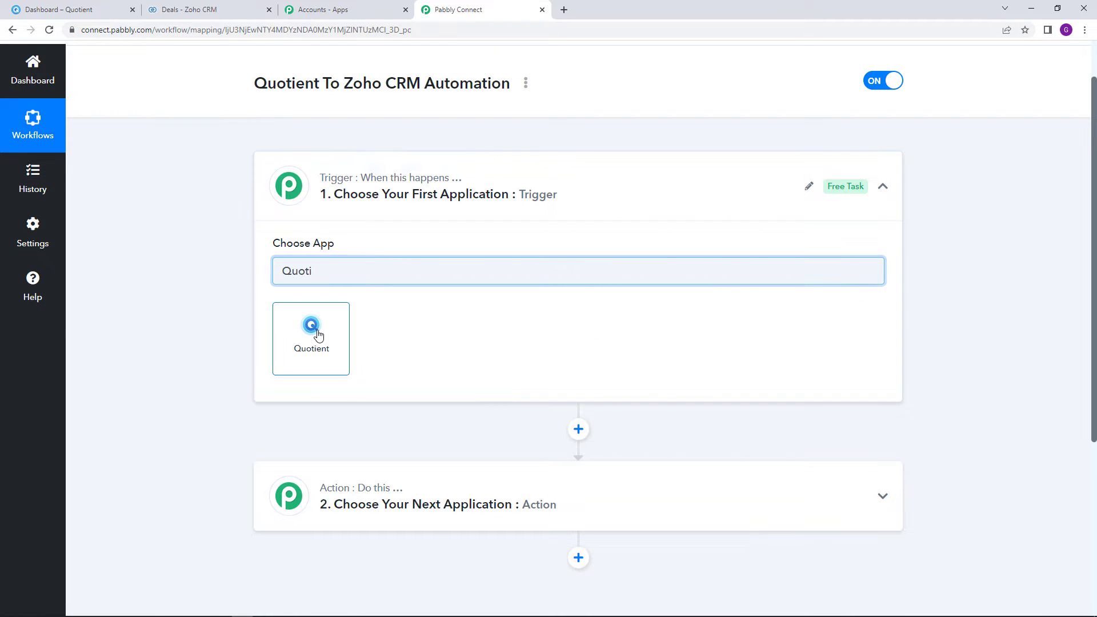
pyautogui.click(318, 335)
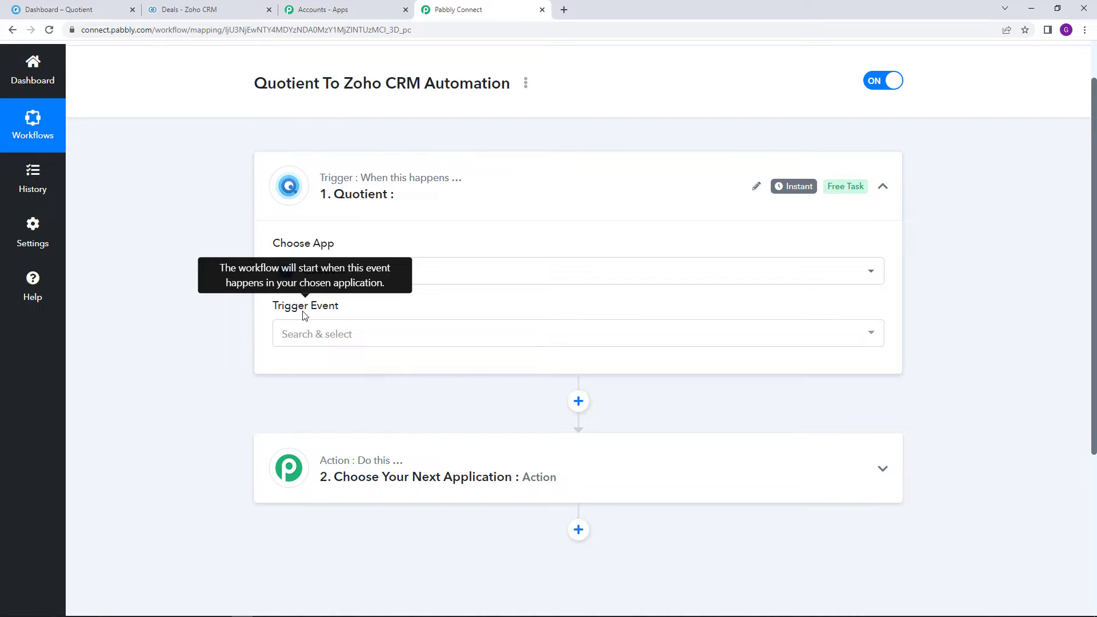
pyautogui.click(344, 333)
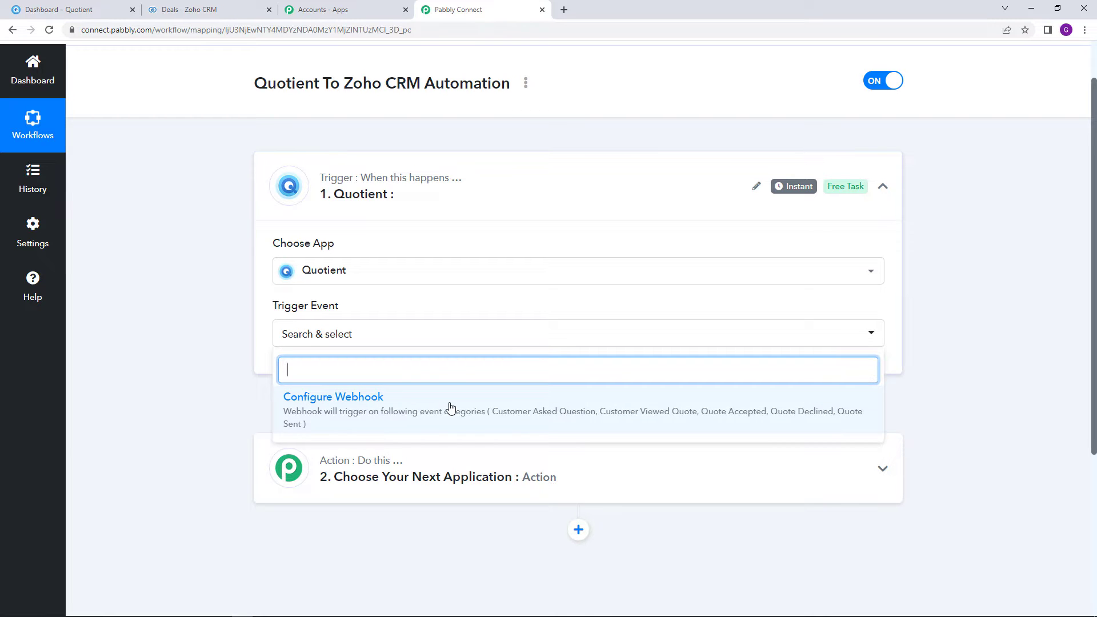
pyautogui.click(450, 408)
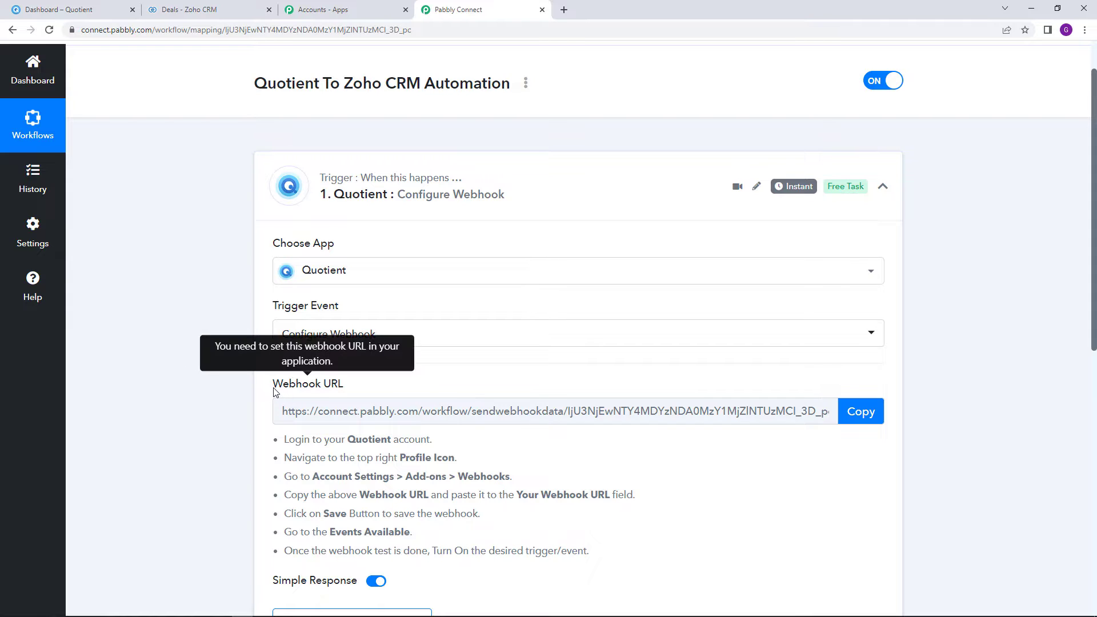
# Copy the Quotient trigger's webhook URL and switch to the Quotient dashboard tab
pyautogui.moveTo(273, 389); pyautogui.dragTo(343, 391)
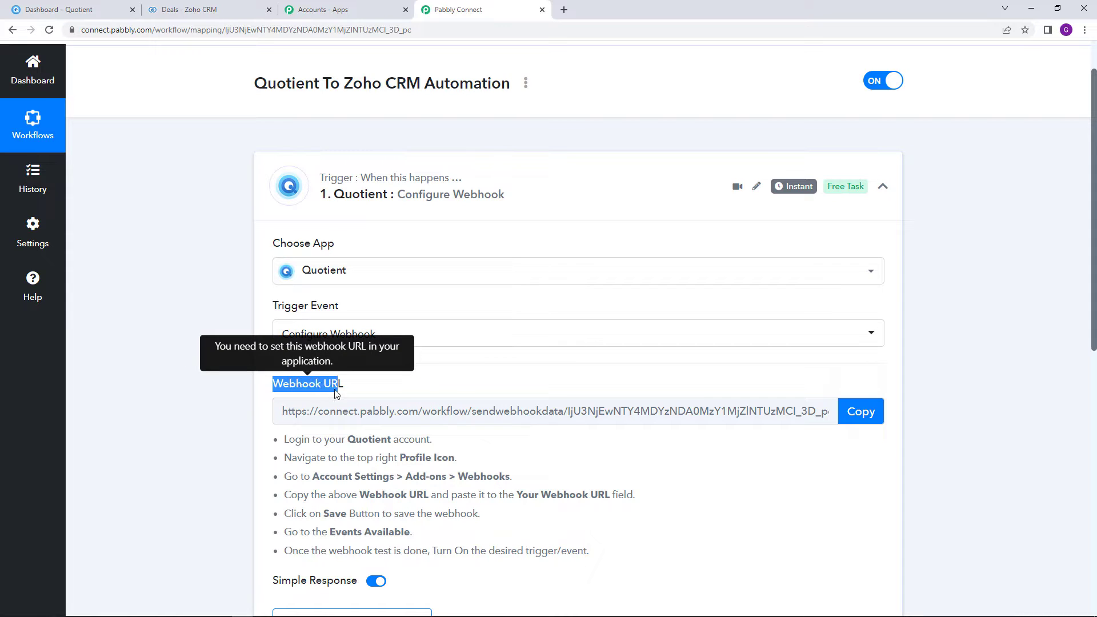
pyautogui.click(389, 398)
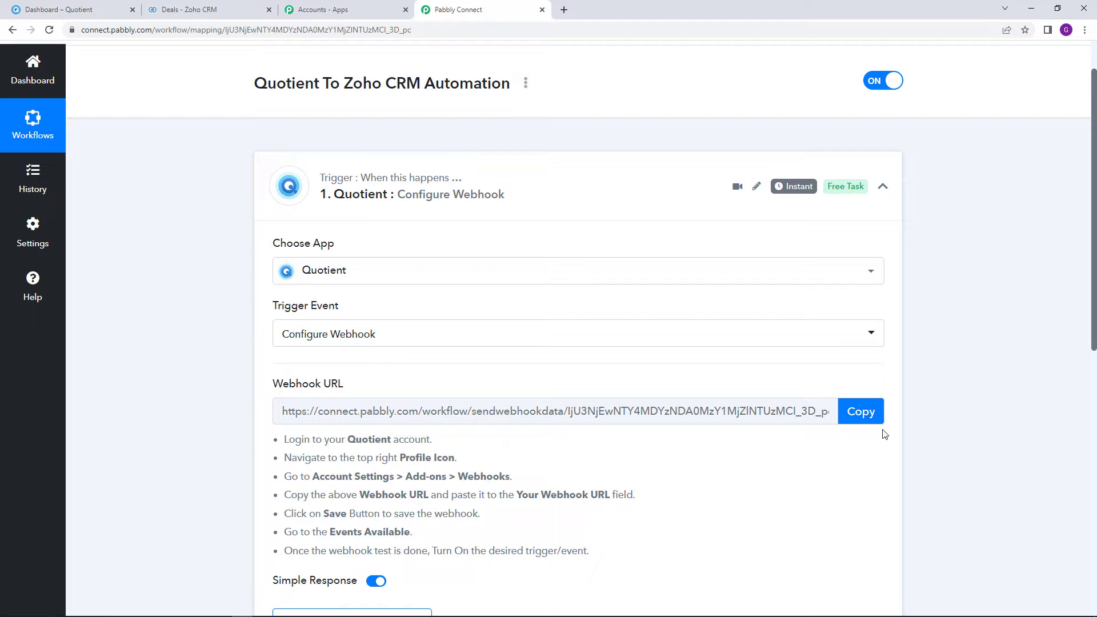
pyautogui.click(861, 416)
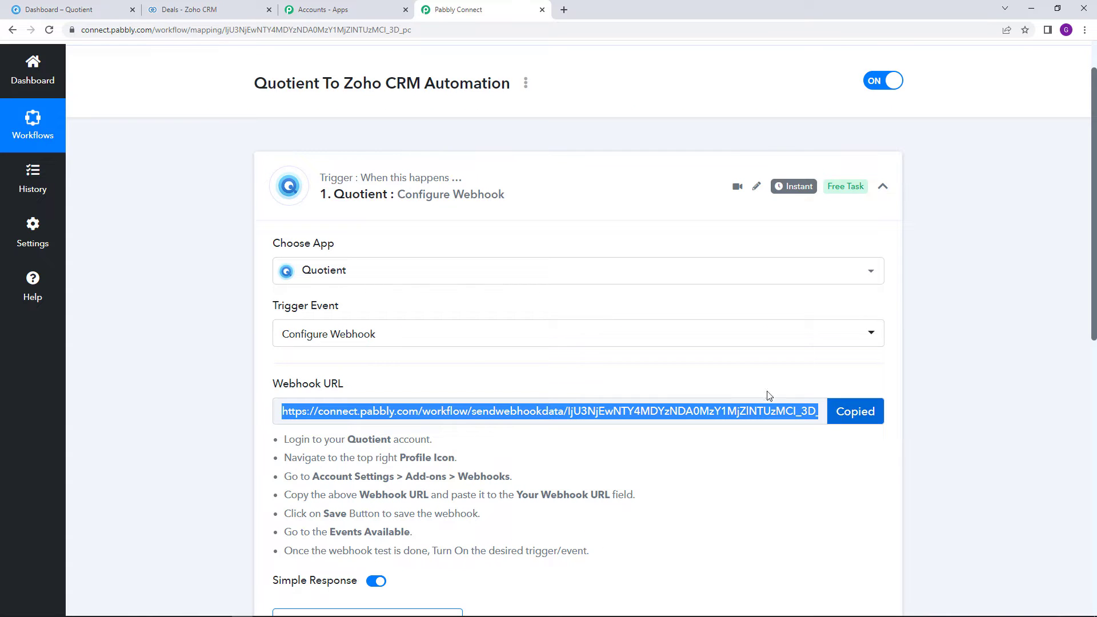
pyautogui.click(98, 5)
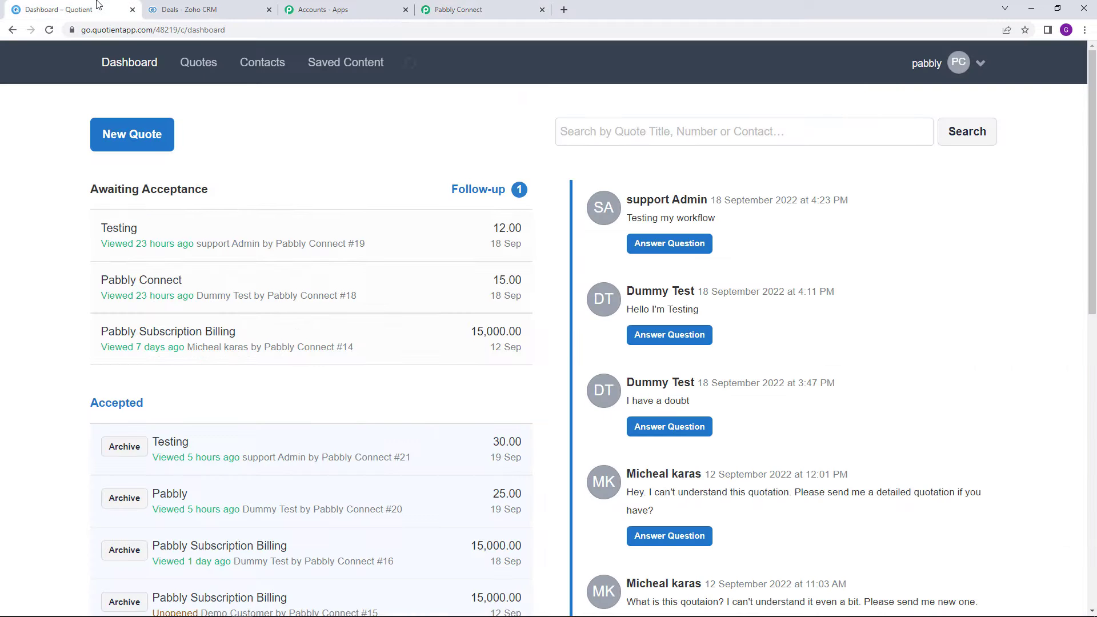
# Go to Quotient Account Settings and open the Webhooks add-on
pyautogui.click(977, 64)
pyautogui.click(951, 105)
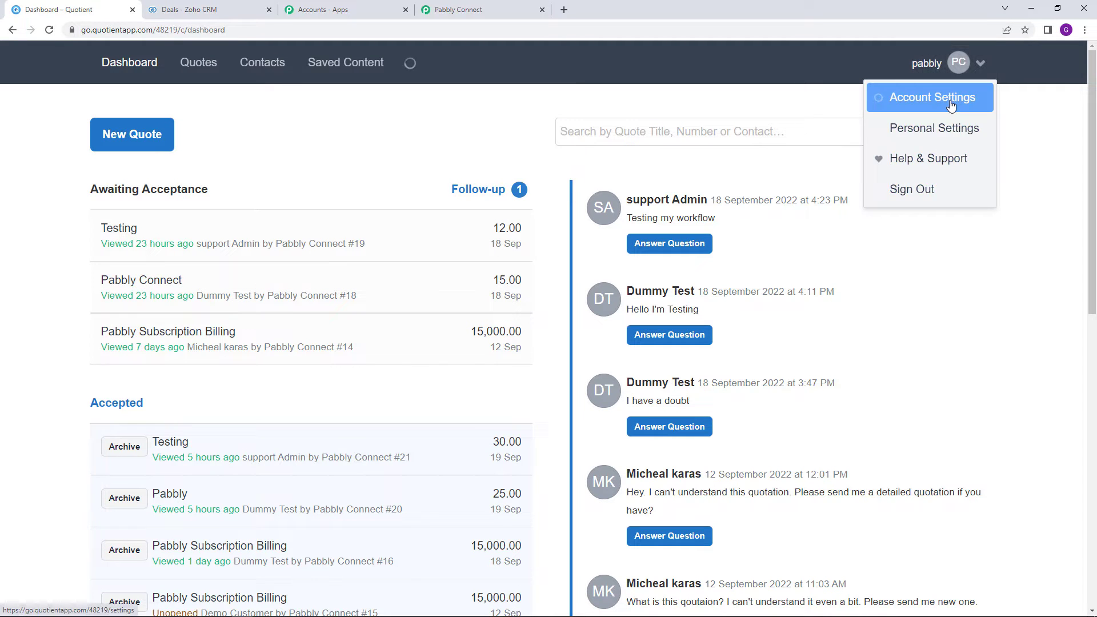
pyautogui.scroll(-1, 173, 263)
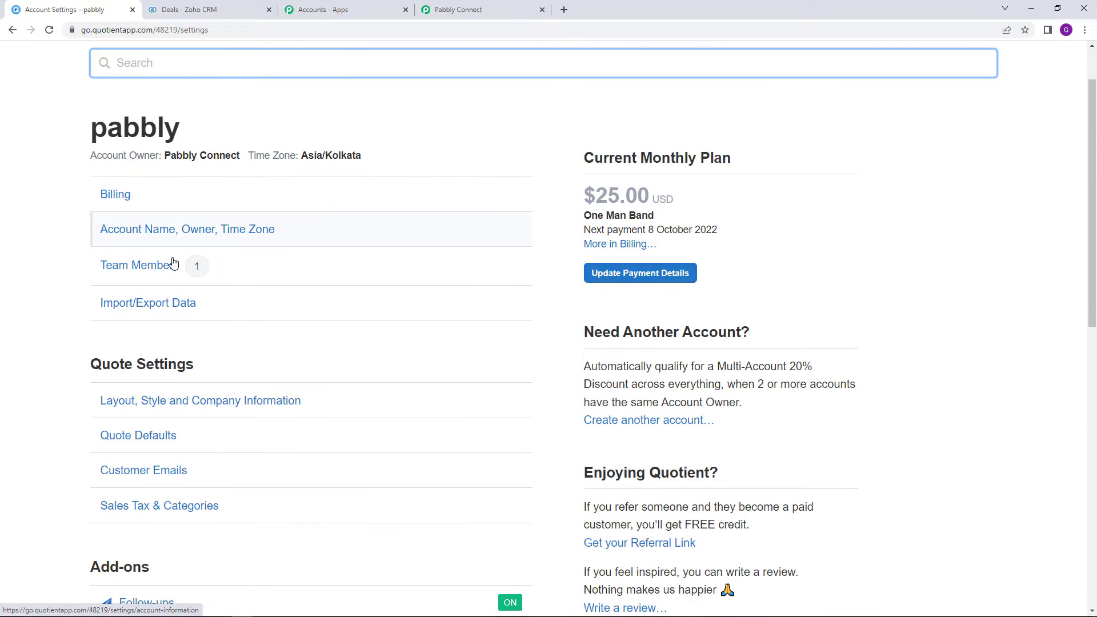
pyautogui.scroll(-6, 173, 263)
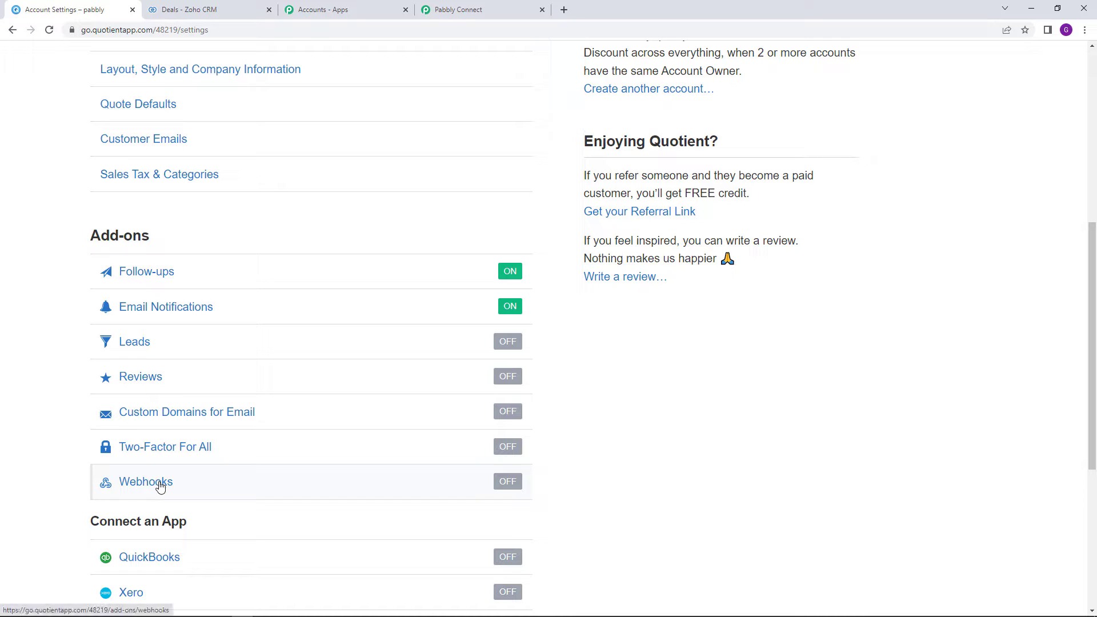
pyautogui.click(510, 486)
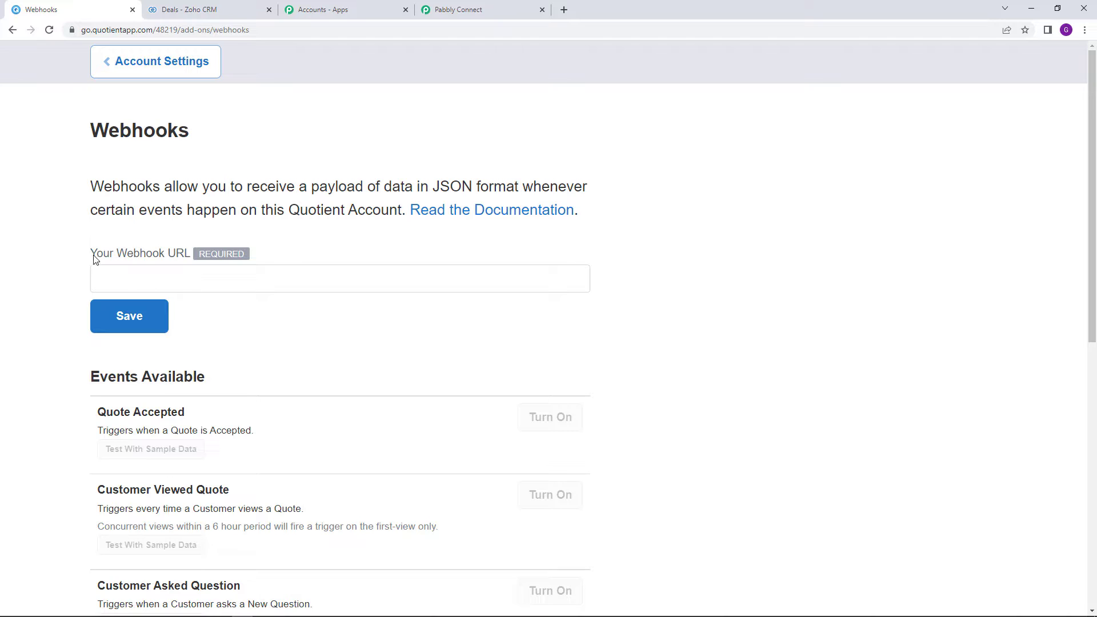
# Paste the Pabbly webhook URL into Your Webhook URL and save it
pyautogui.moveTo(90, 255); pyautogui.dragTo(195, 277)
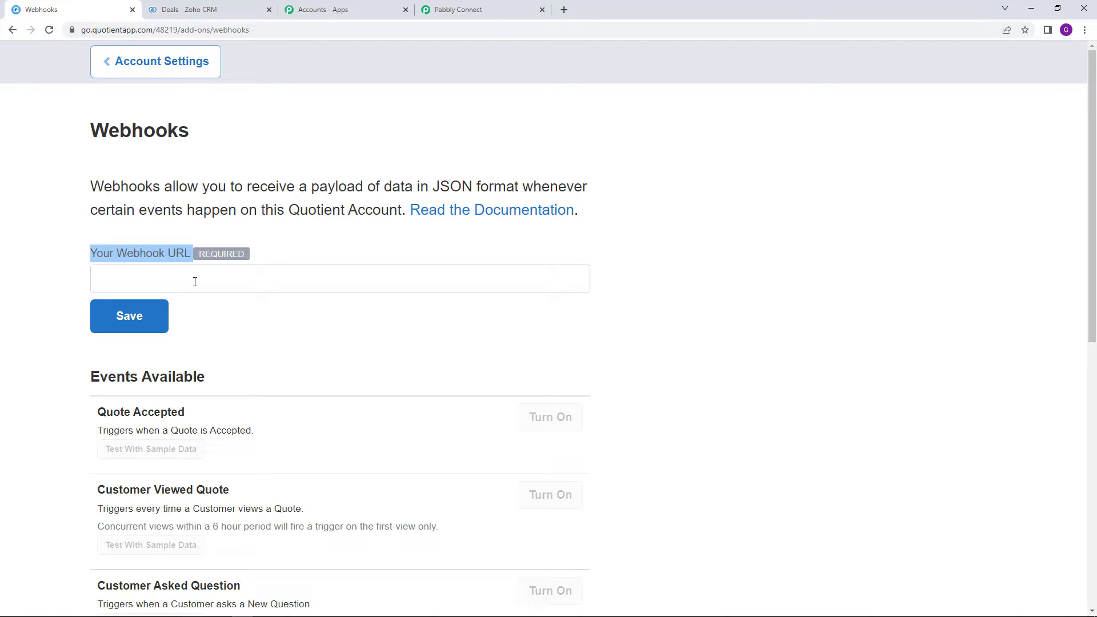
pyautogui.rightClick(195, 282)
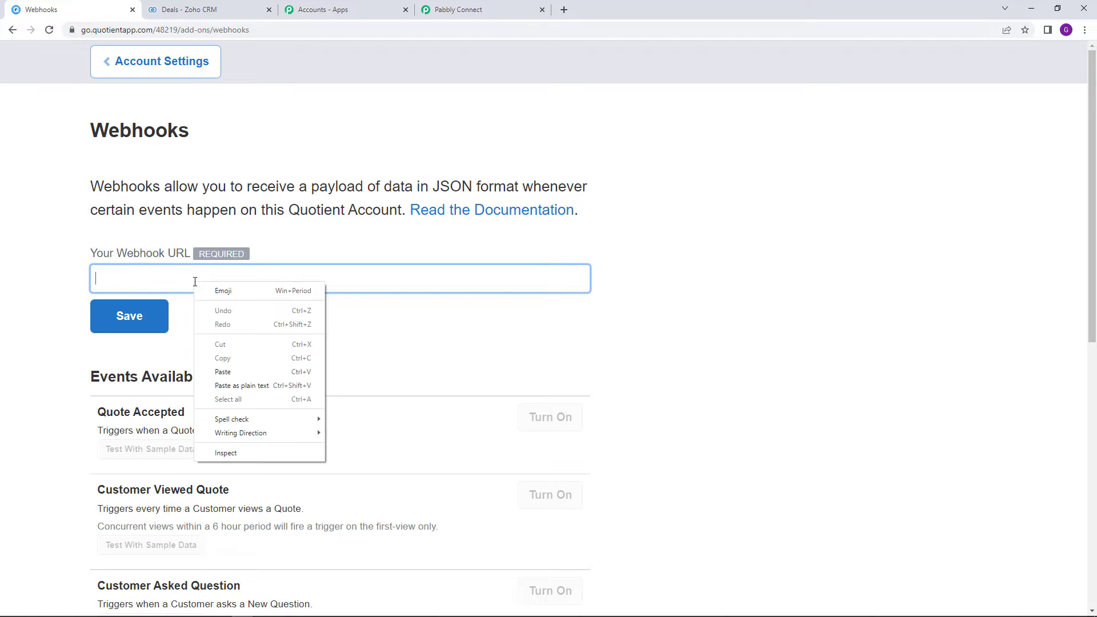
pyautogui.click(270, 369)
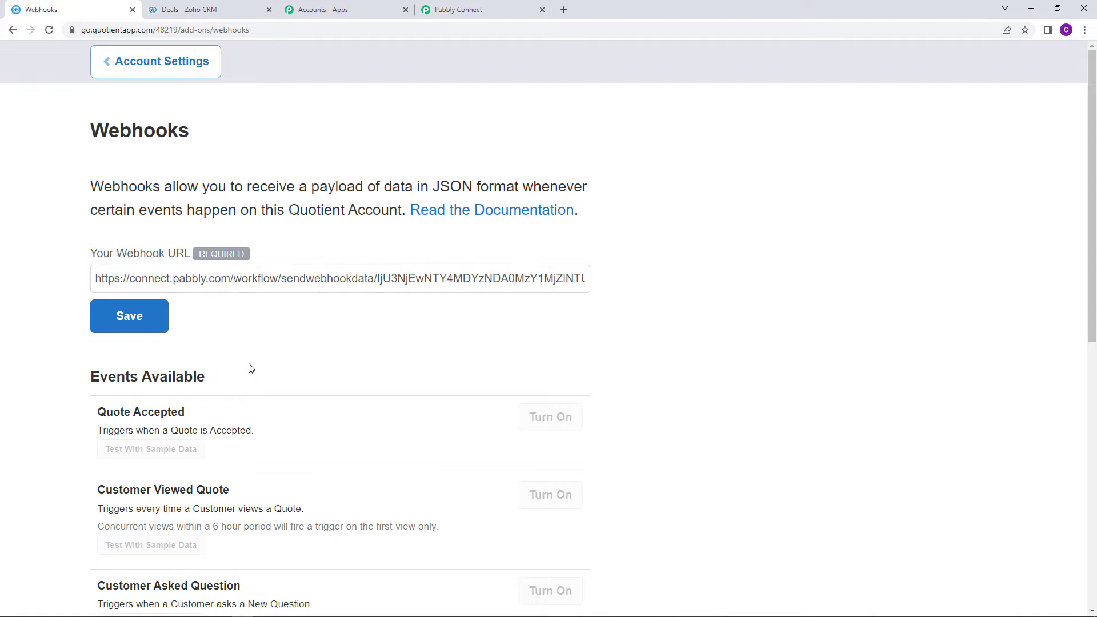
pyautogui.click(149, 323)
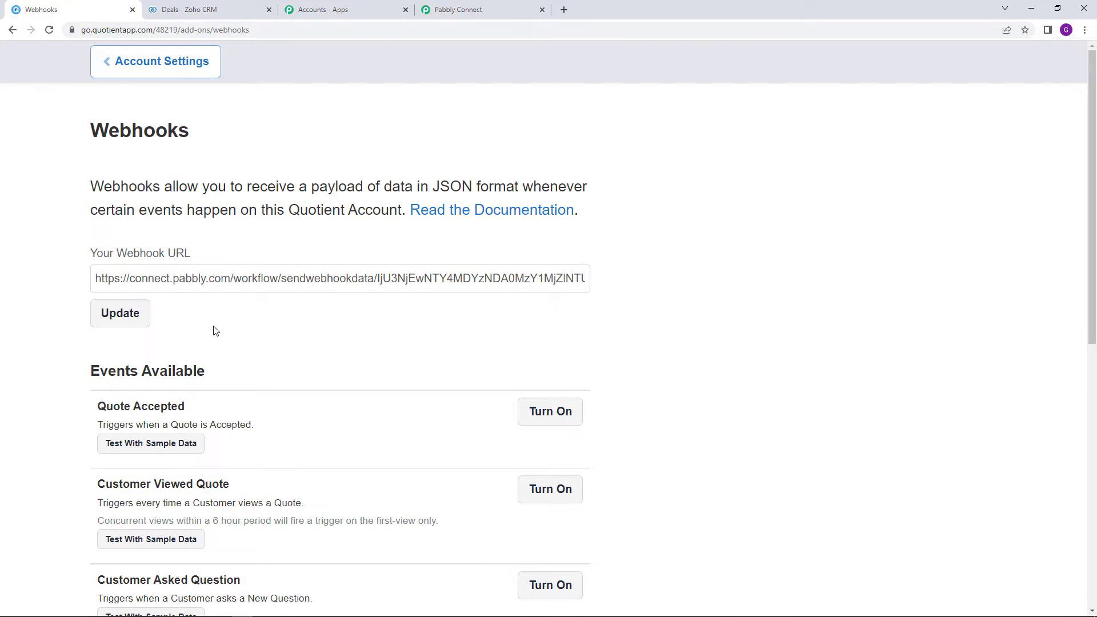
pyautogui.scroll(-3, 223, 334)
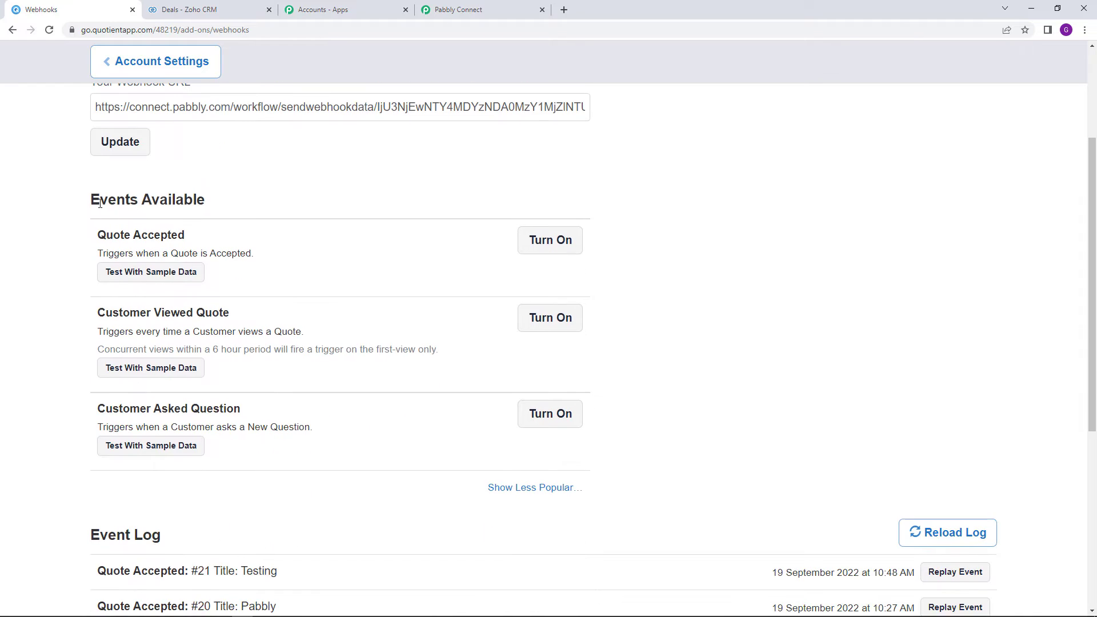
pyautogui.moveTo(101, 204); pyautogui.dragTo(217, 212)
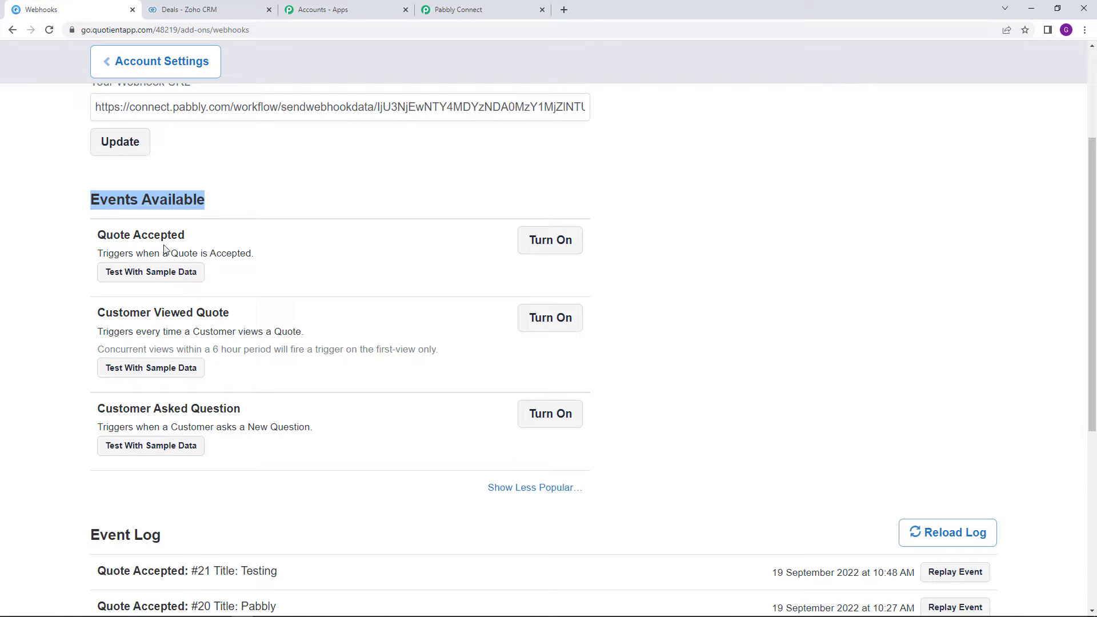
# Turn on and confirm the Quote Accepted webhook event, then return to Account Settings
pyautogui.moveTo(101, 241); pyautogui.dragTo(319, 243)
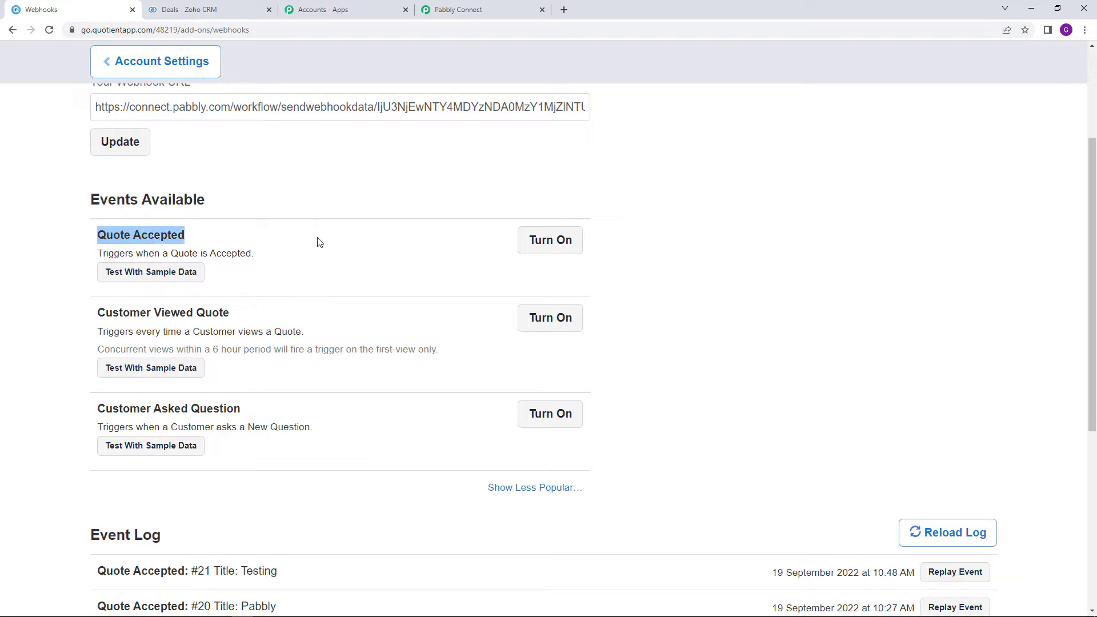
pyautogui.click(319, 242)
pyautogui.click(550, 252)
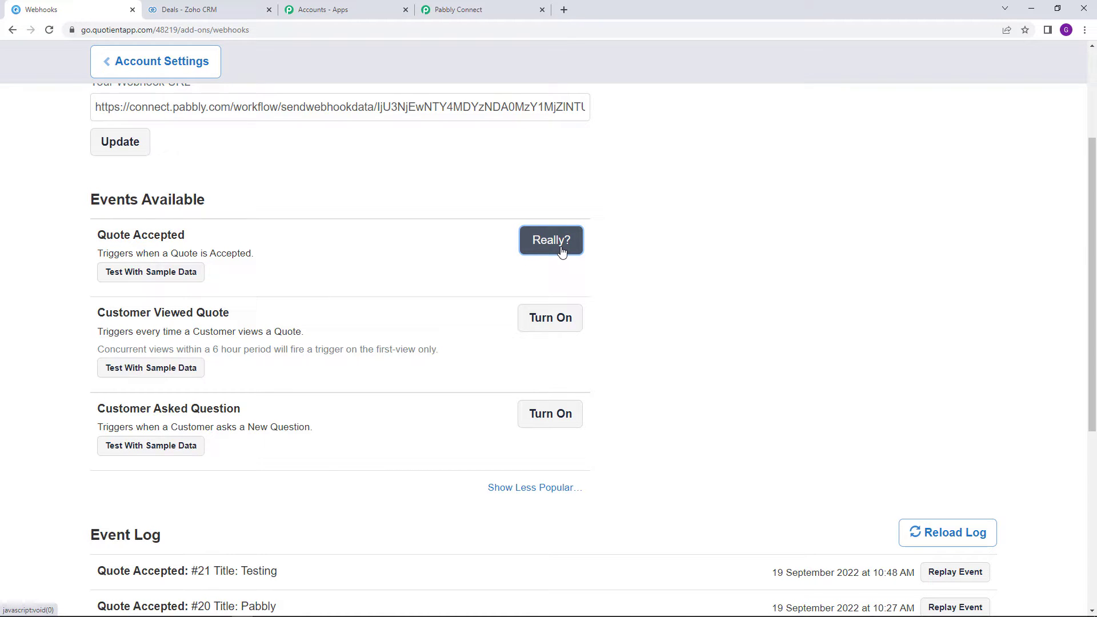
pyautogui.click(561, 252)
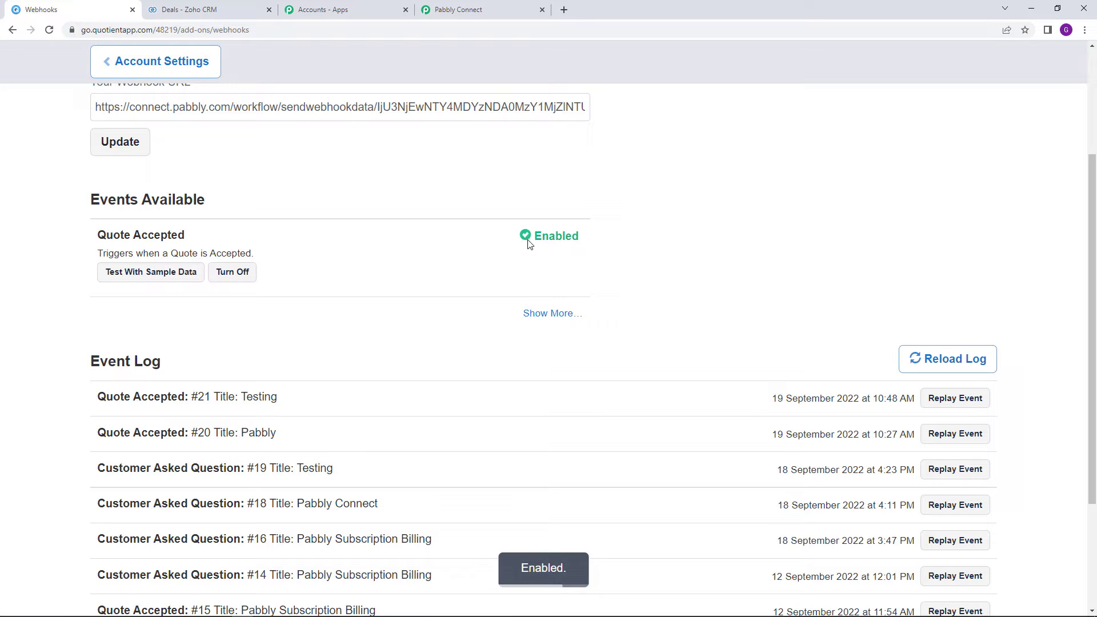
pyautogui.moveTo(526, 244); pyautogui.dragTo(629, 284)
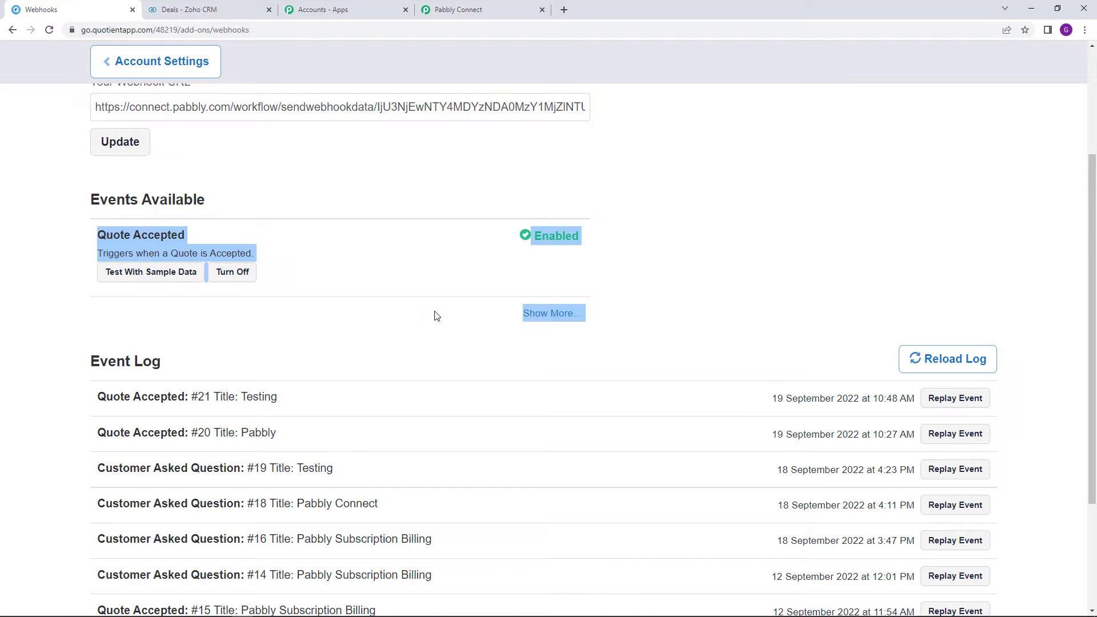
pyautogui.click(410, 343)
pyautogui.scroll(2, 406, 343)
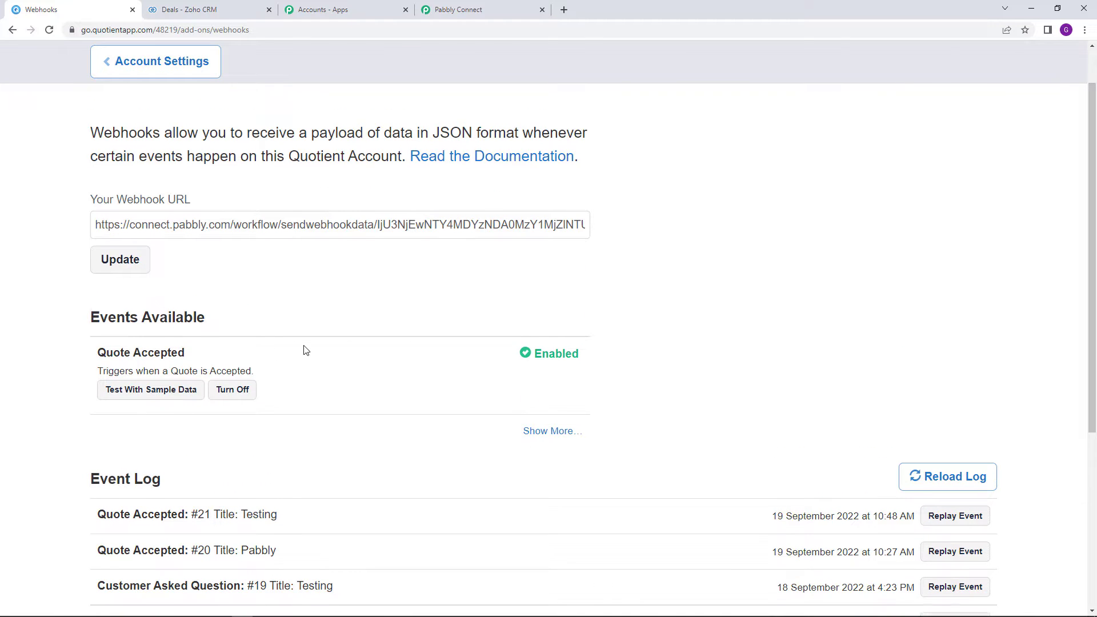
pyautogui.scroll(1, 305, 350)
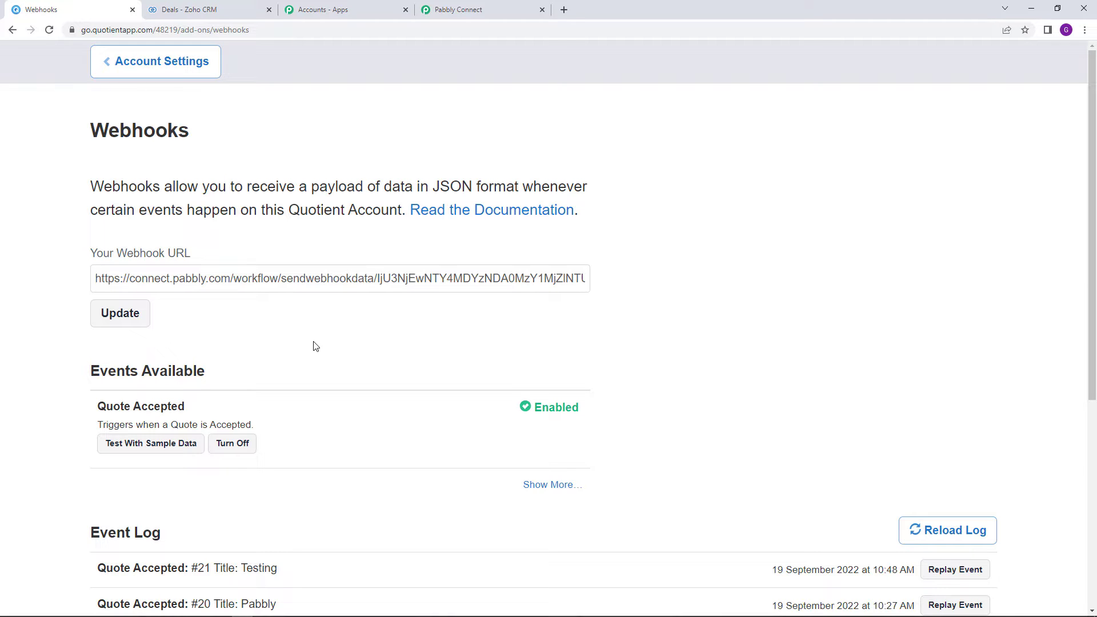
pyautogui.click(167, 70)
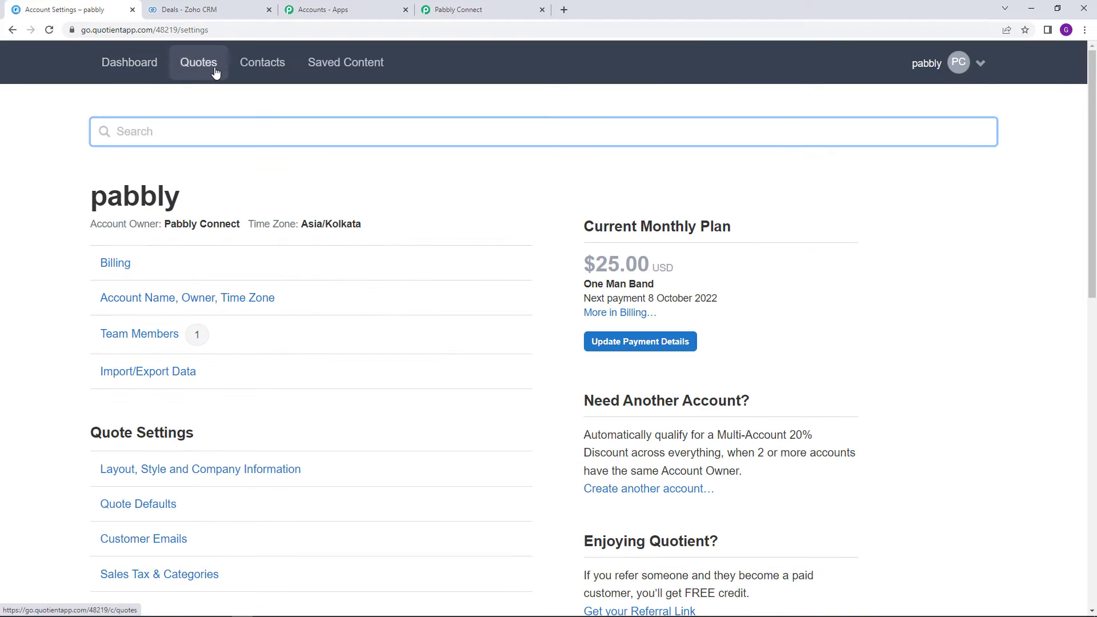
# Start a new quote addressed to the test contact
pyautogui.click(215, 70)
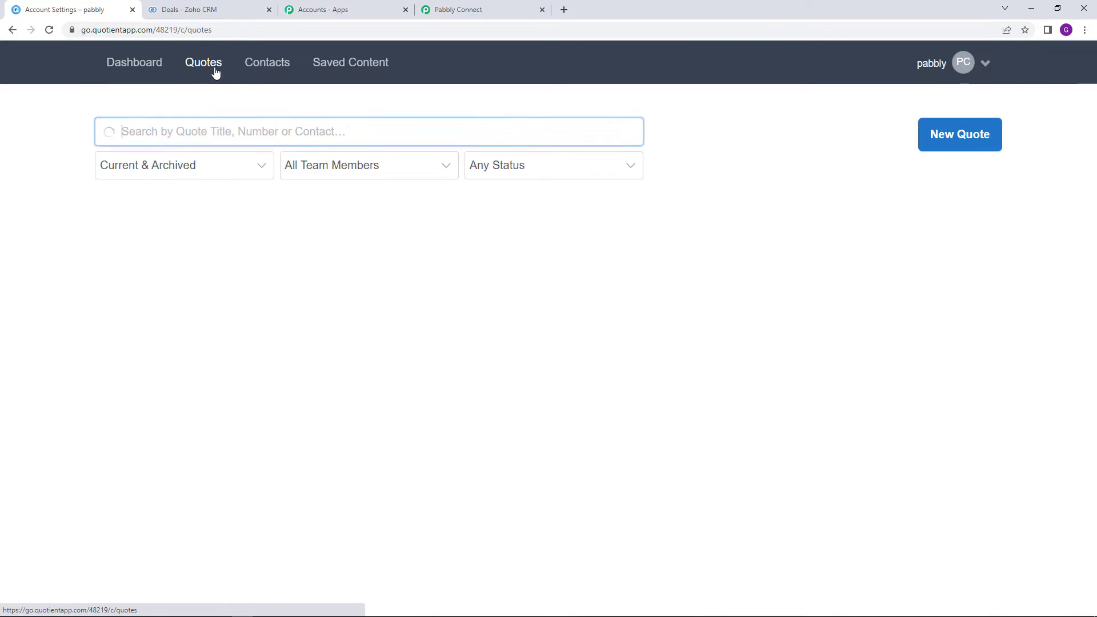
pyautogui.click(944, 149)
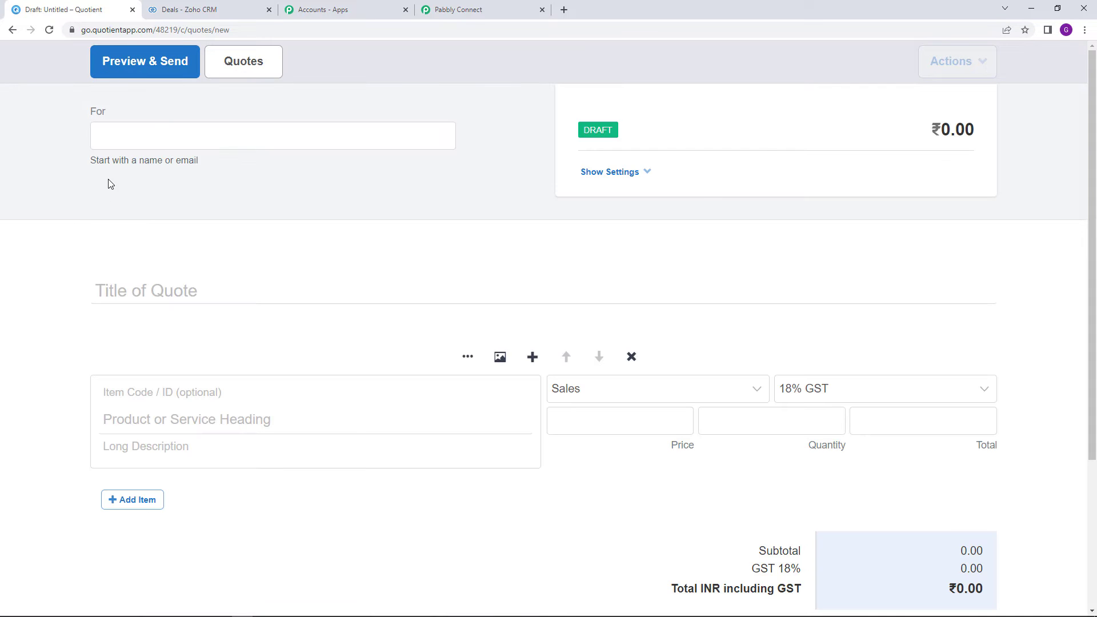
pyautogui.click(158, 143)
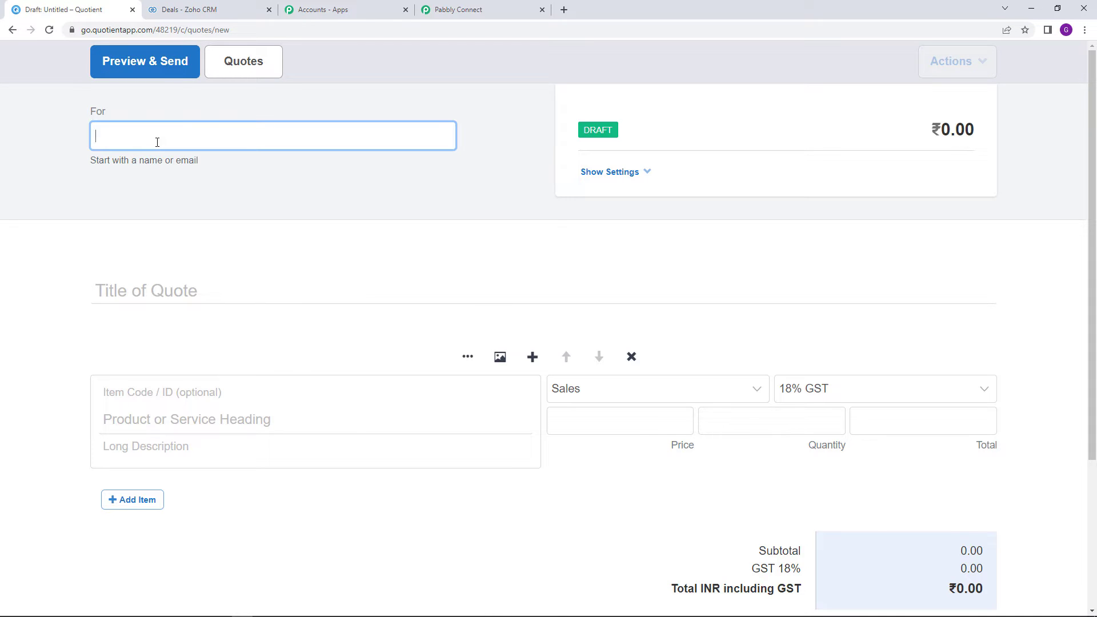
pyautogui.write('admin')
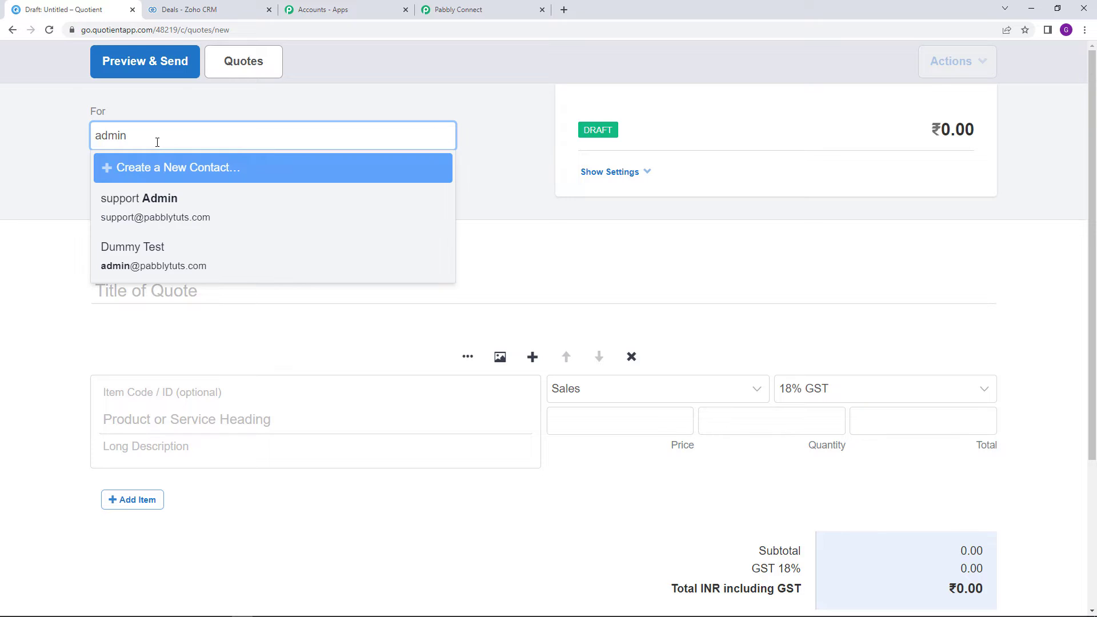
pyautogui.click(262, 265)
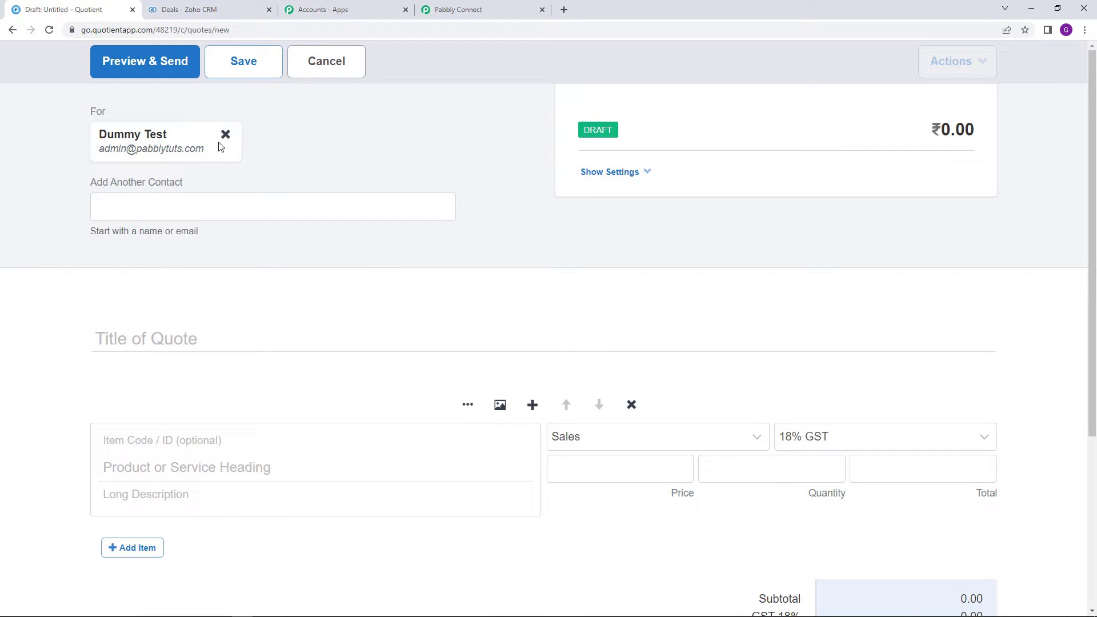
# Title the quote 'We are Testing' and add a line item 'Test Product'
pyautogui.scroll(-2, 228, 309)
pyautogui.click(190, 225)
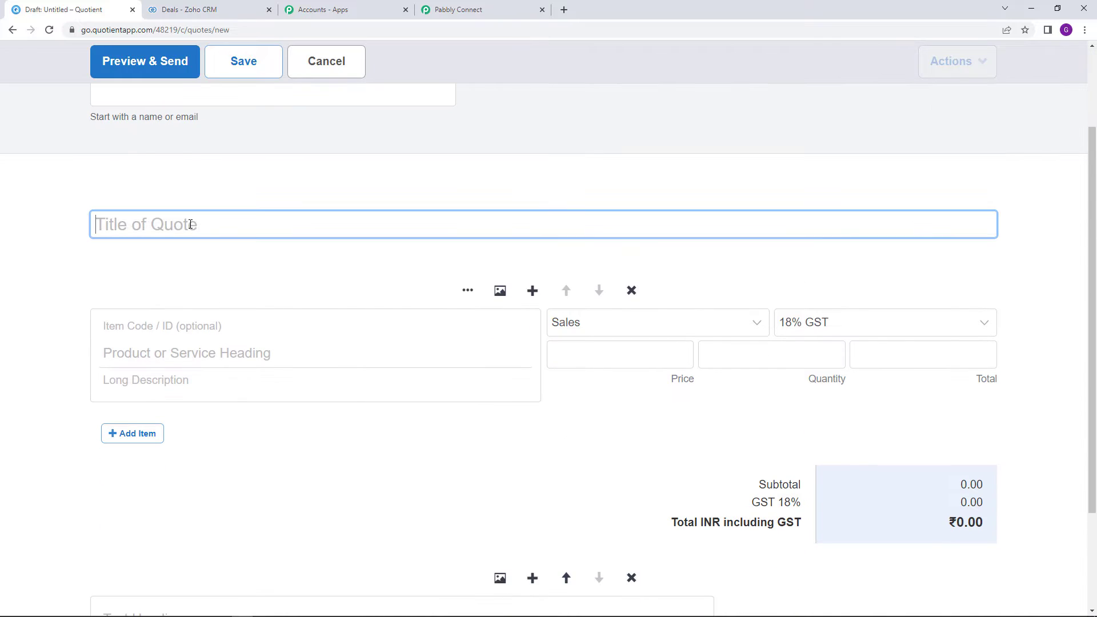
pyautogui.write('We ')
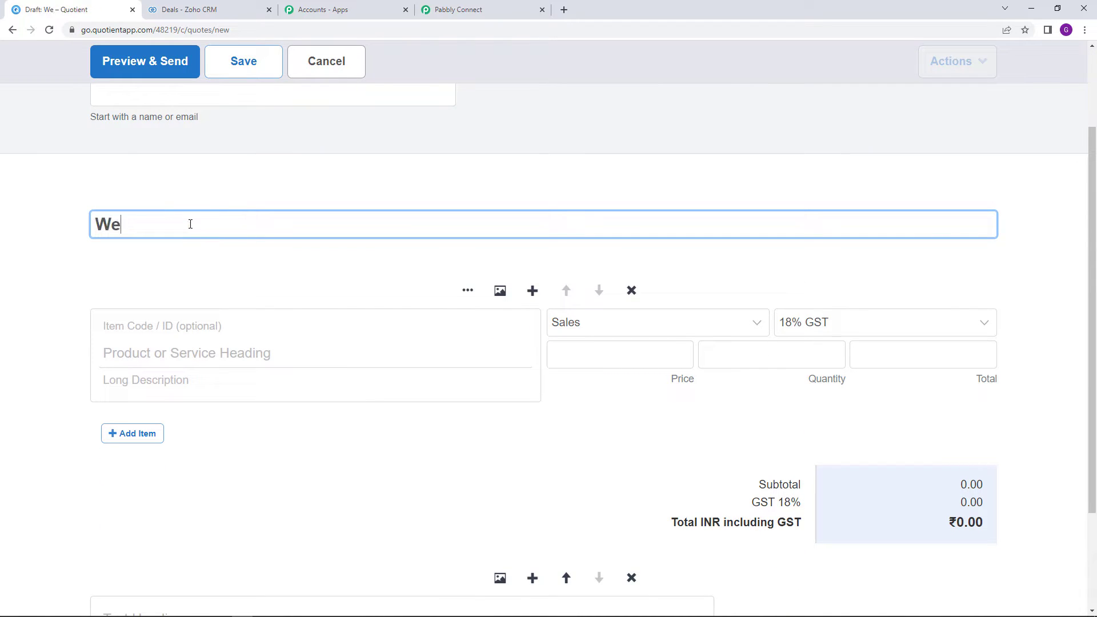
pyautogui.write('are Testing')
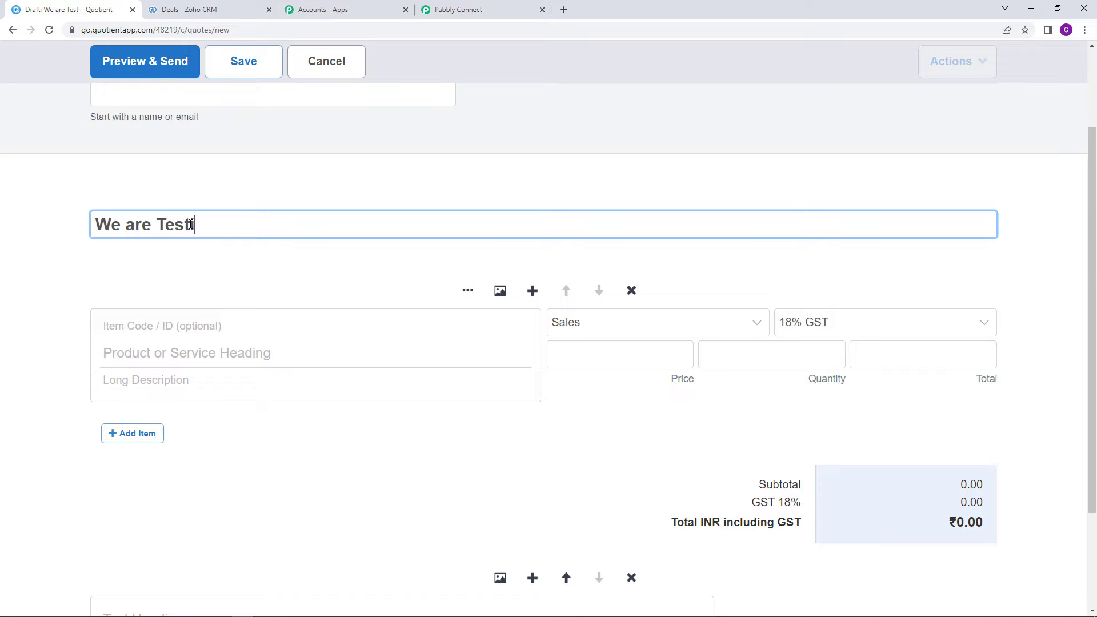
pyautogui.click(240, 360)
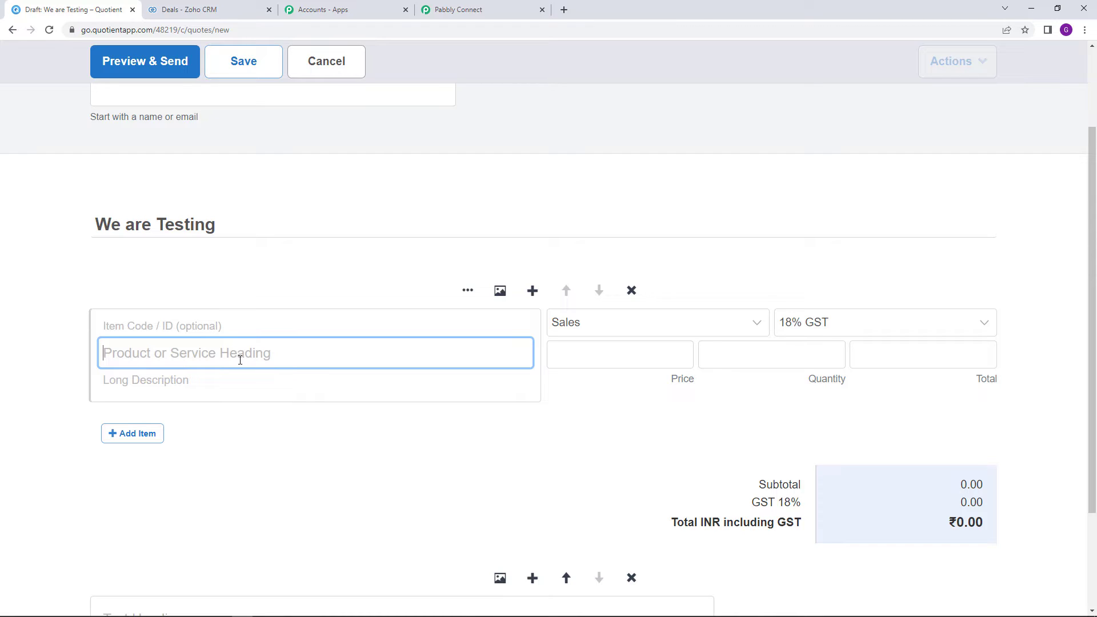
pyautogui.write('Test ')
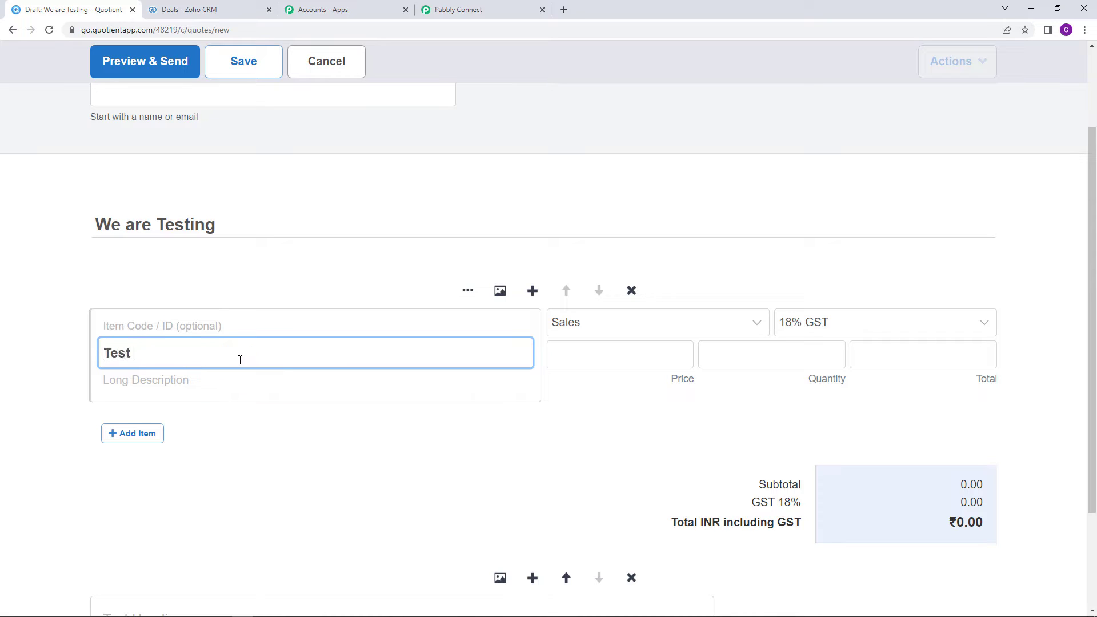
pyautogui.write('Product')
# Set the item to No Tax at price 25.00, then save and preview the quote for sending
pyautogui.click(844, 333)
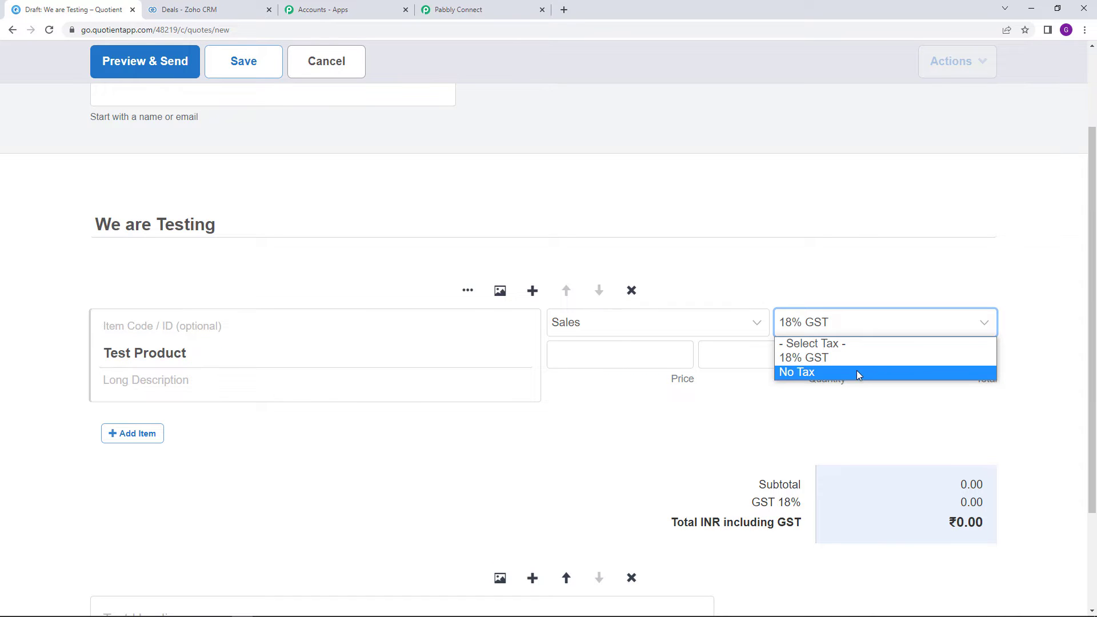
pyautogui.click(856, 371)
pyautogui.click(621, 350)
pyautogui.write('25')
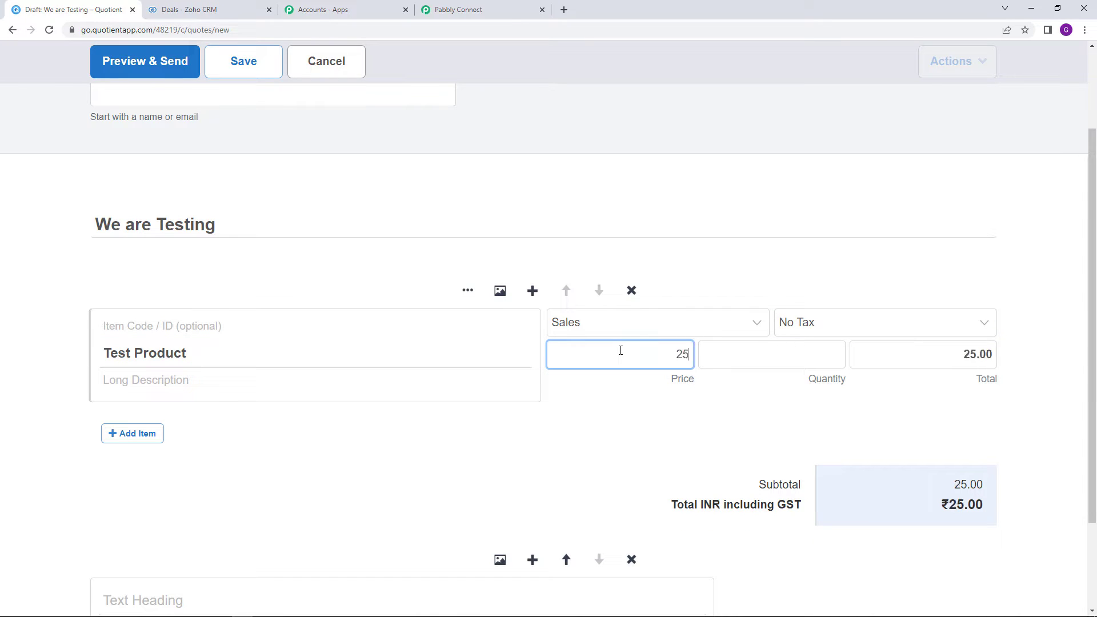
pyautogui.click(640, 461)
pyautogui.scroll(-2, 640, 460)
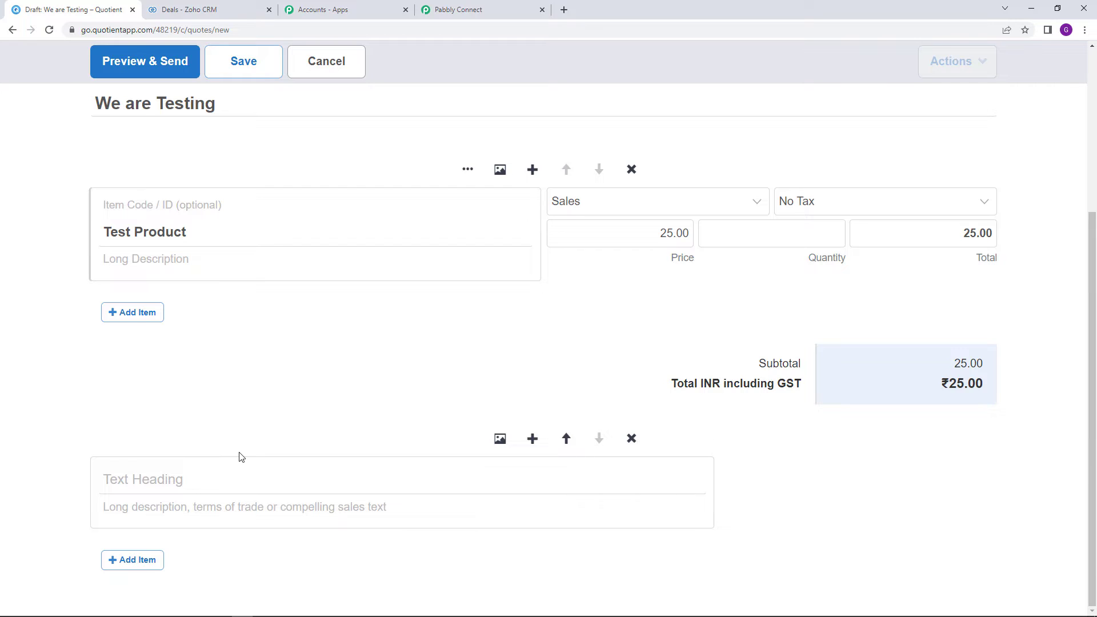
pyautogui.scroll(4, 240, 457)
pyautogui.click(162, 77)
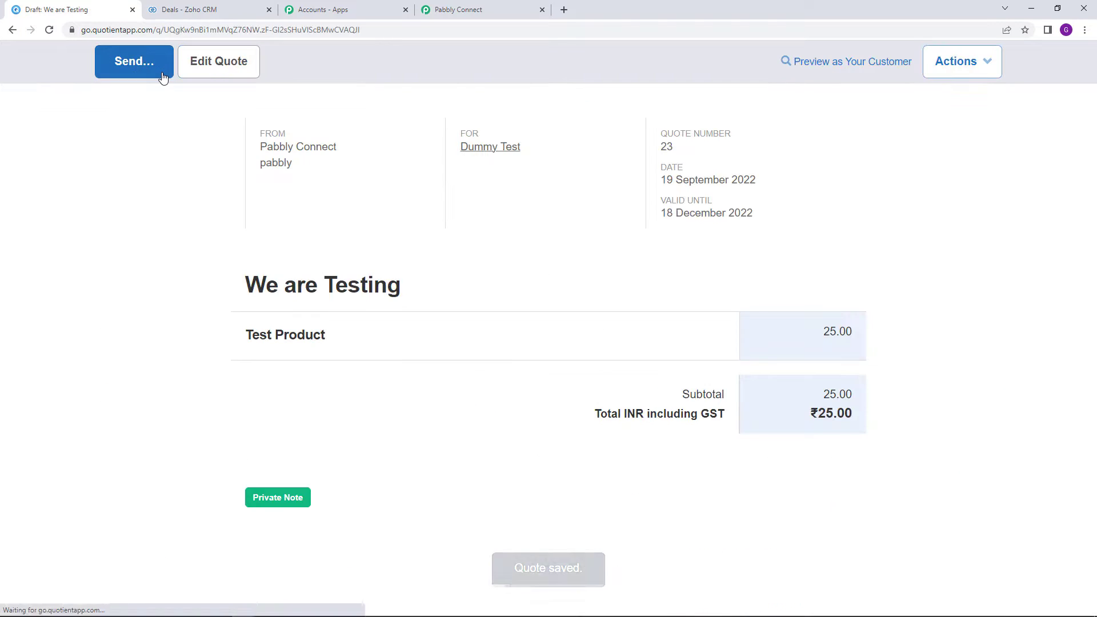
pyautogui.click(154, 72)
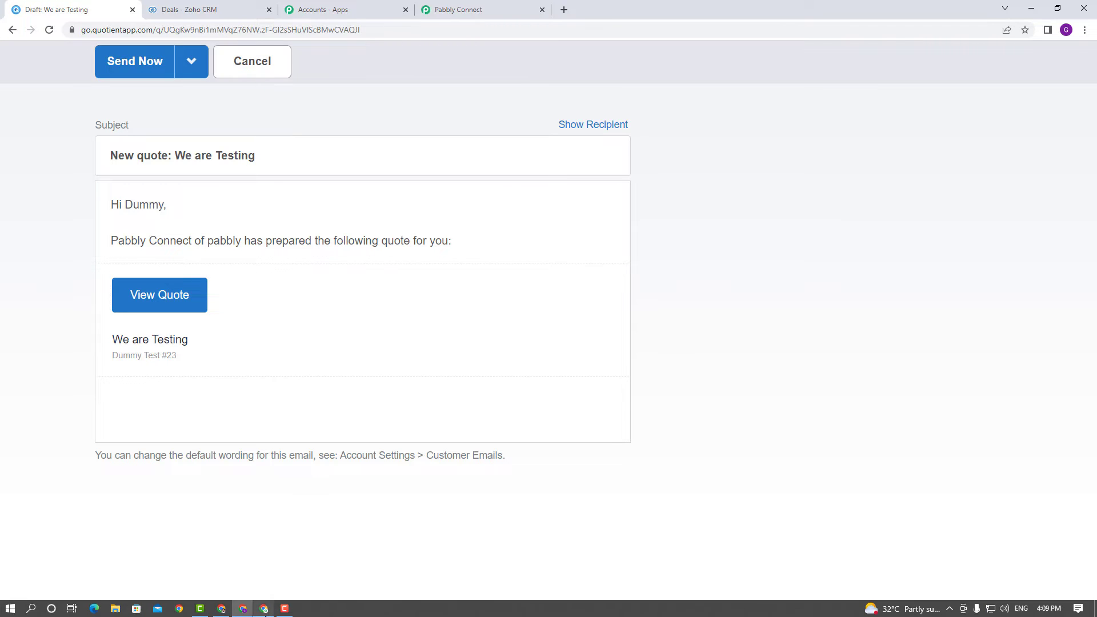
# Send the 'We are Testing' quote email and check for it in the Gmail inbox
pyautogui.click(264, 608)
pyautogui.click(961, 66)
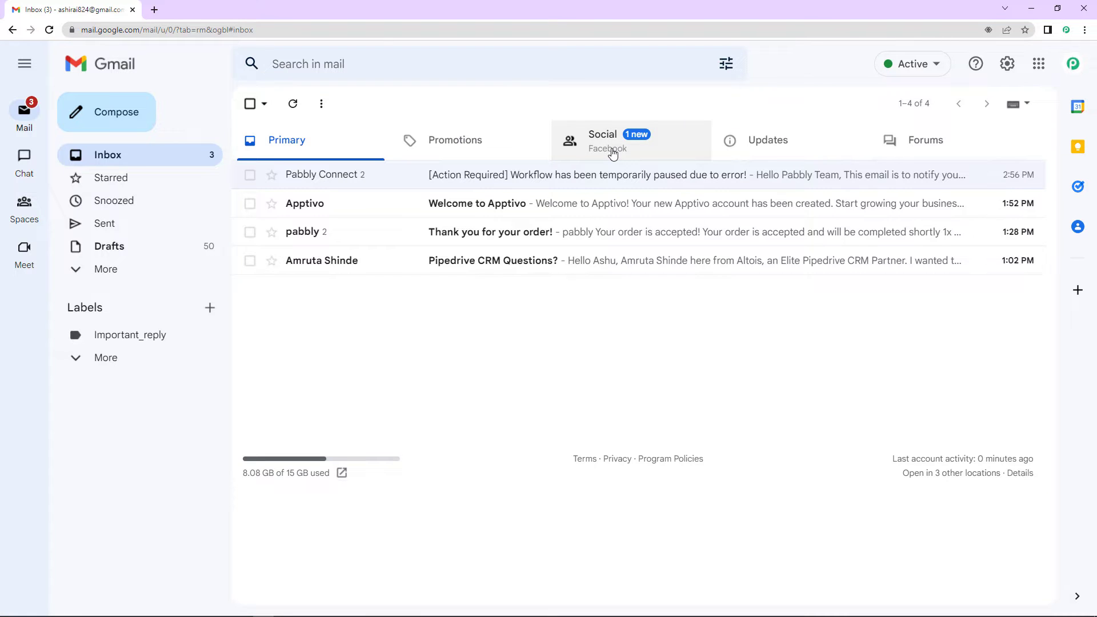
pyautogui.moveTo(231, 613)
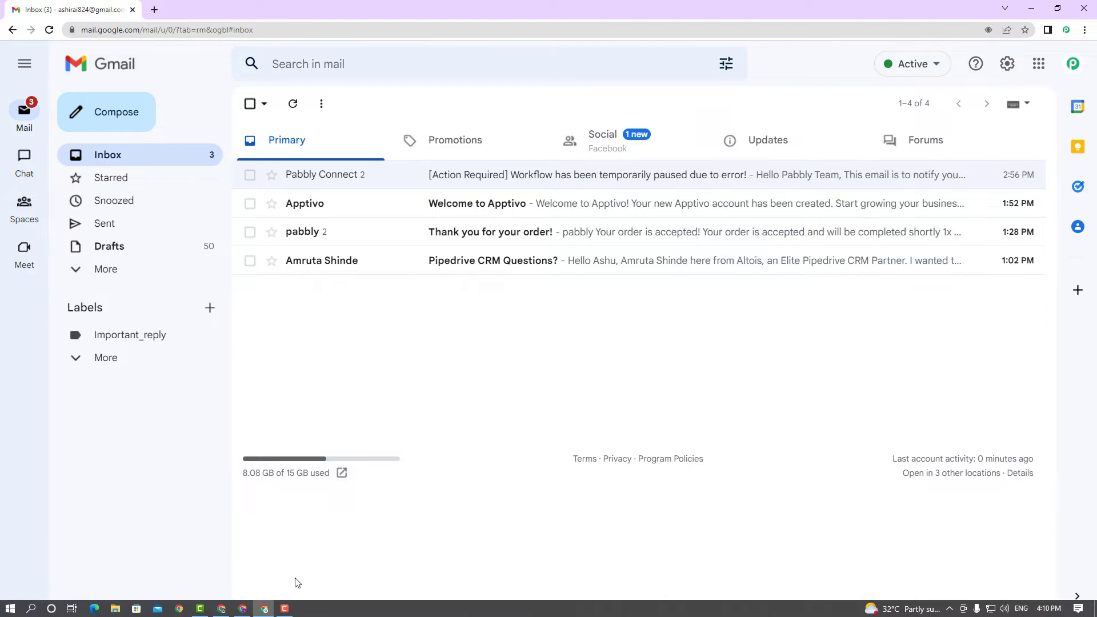
pyautogui.click(243, 610)
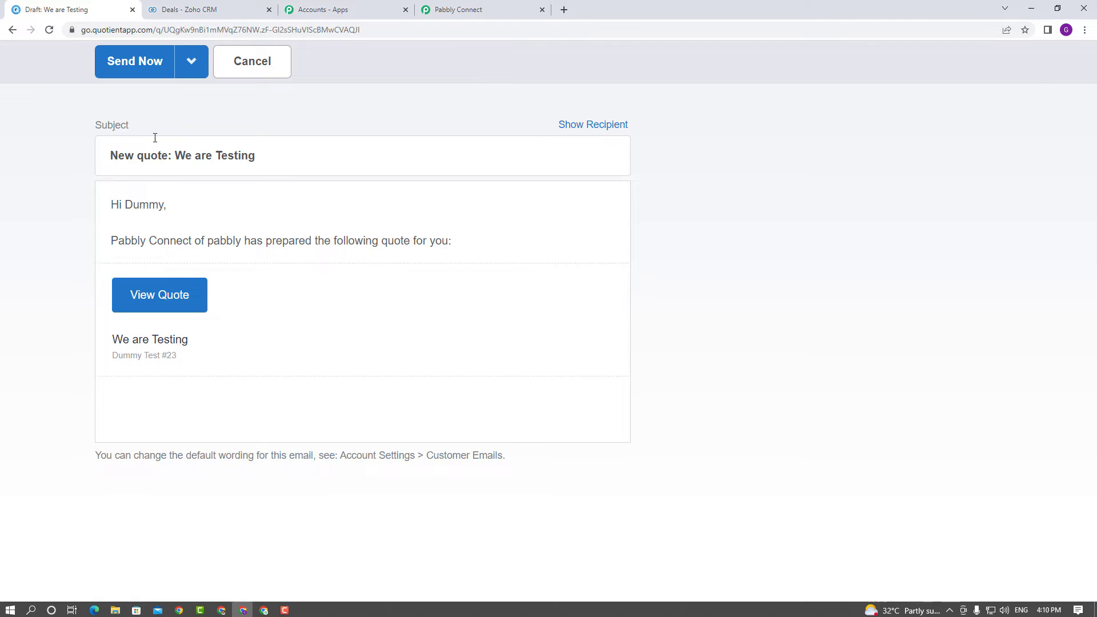
pyautogui.click(148, 76)
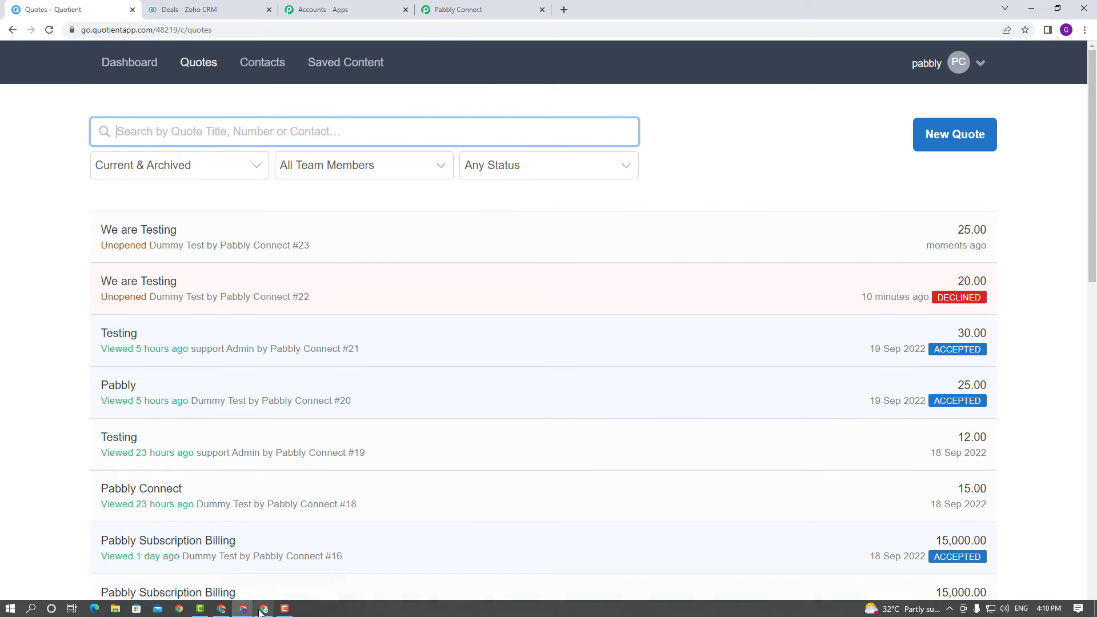
pyautogui.click(262, 609)
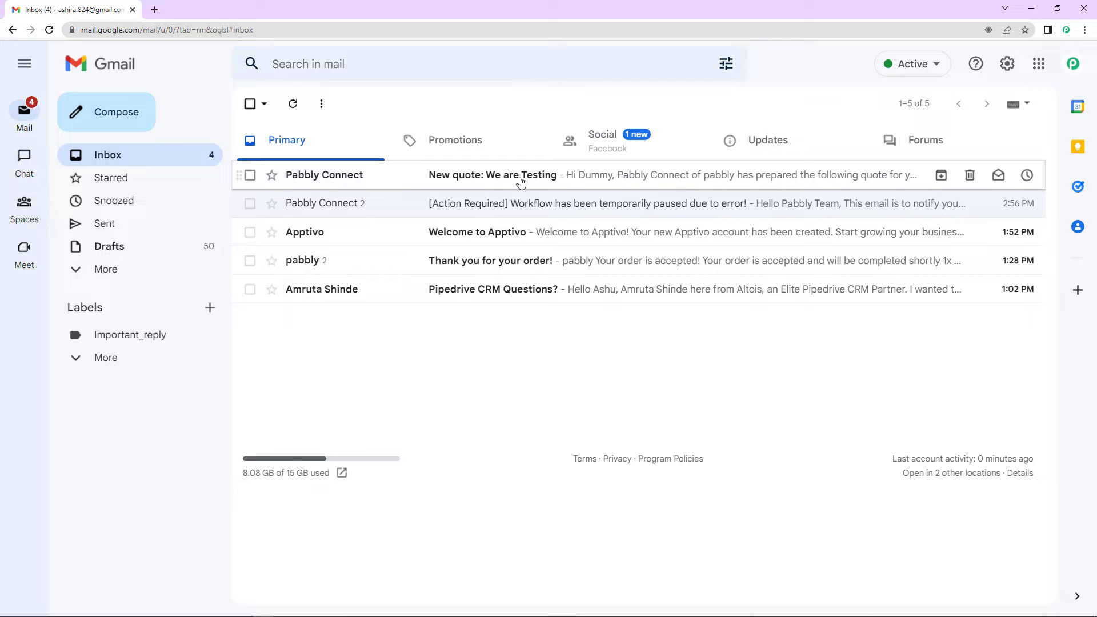
# Open the 'New quote: We are Testing' email and view the quote as the customer
pyautogui.click(487, 181)
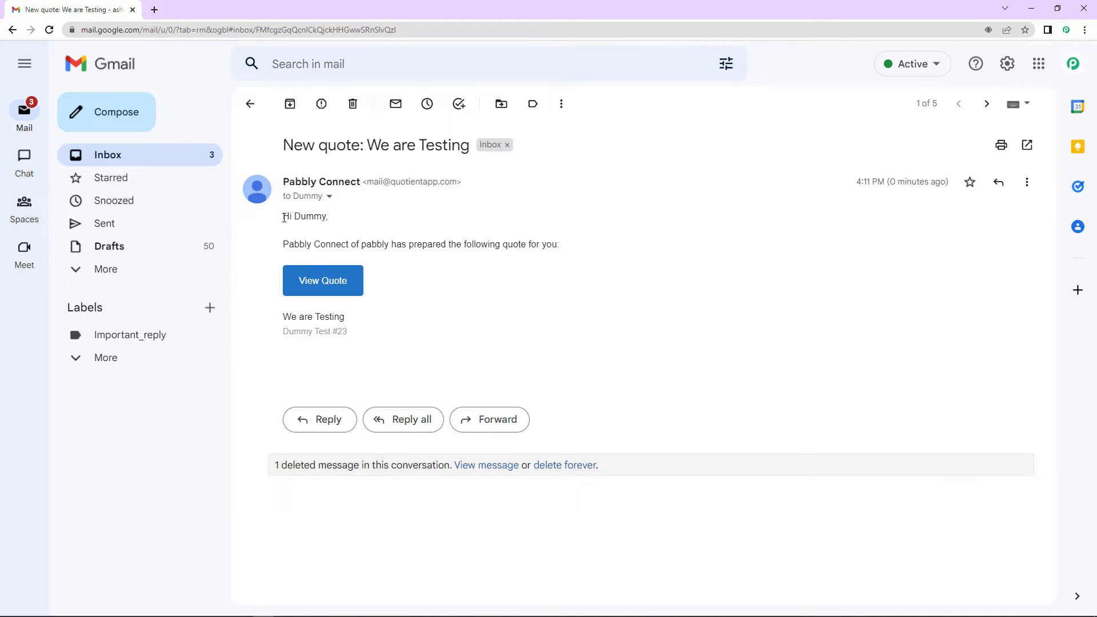
pyautogui.moveTo(284, 219); pyautogui.dragTo(353, 223)
pyautogui.click(352, 222)
pyautogui.moveTo(284, 245); pyautogui.dragTo(545, 254)
pyautogui.click(545, 254)
pyautogui.click(336, 289)
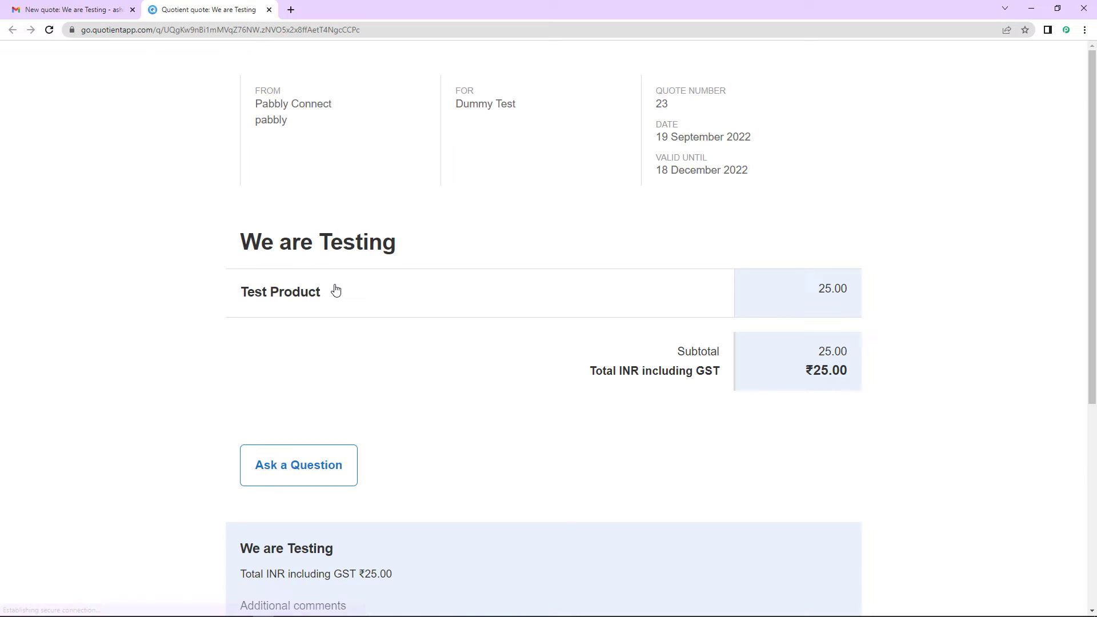
pyautogui.scroll(-5, 483, 342)
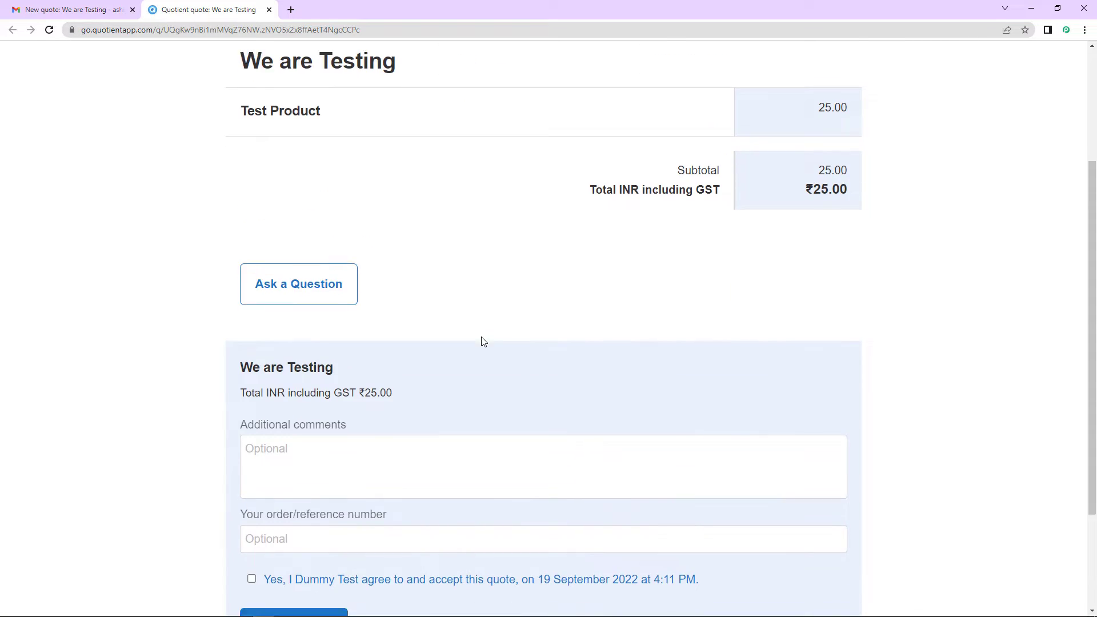
pyautogui.scroll(5, 483, 342)
pyautogui.scroll(-5, 483, 340)
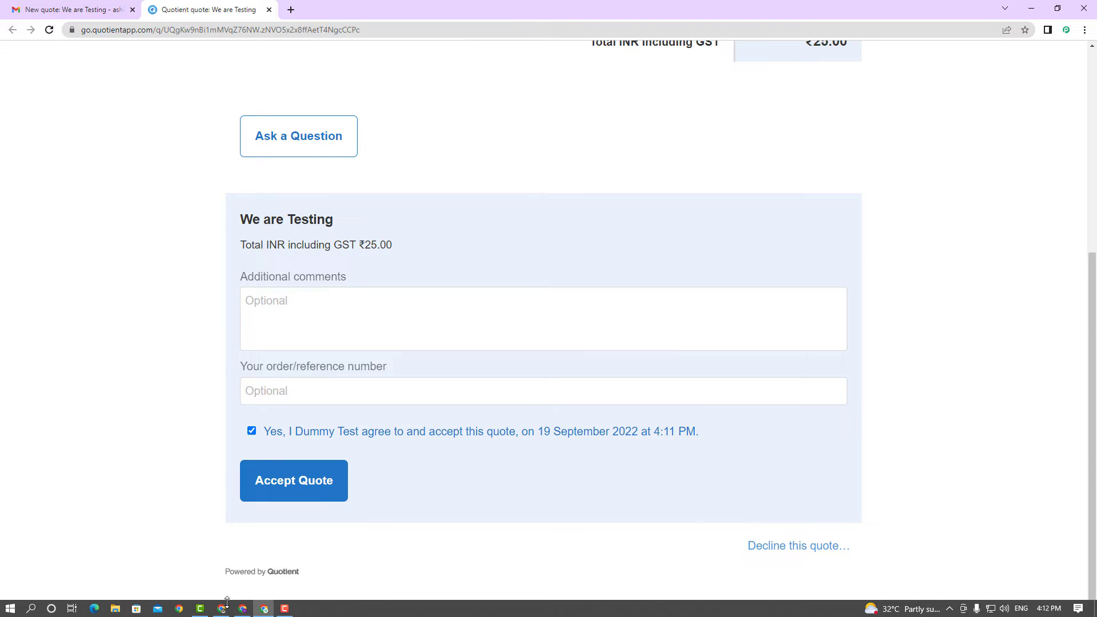
pyautogui.click(242, 610)
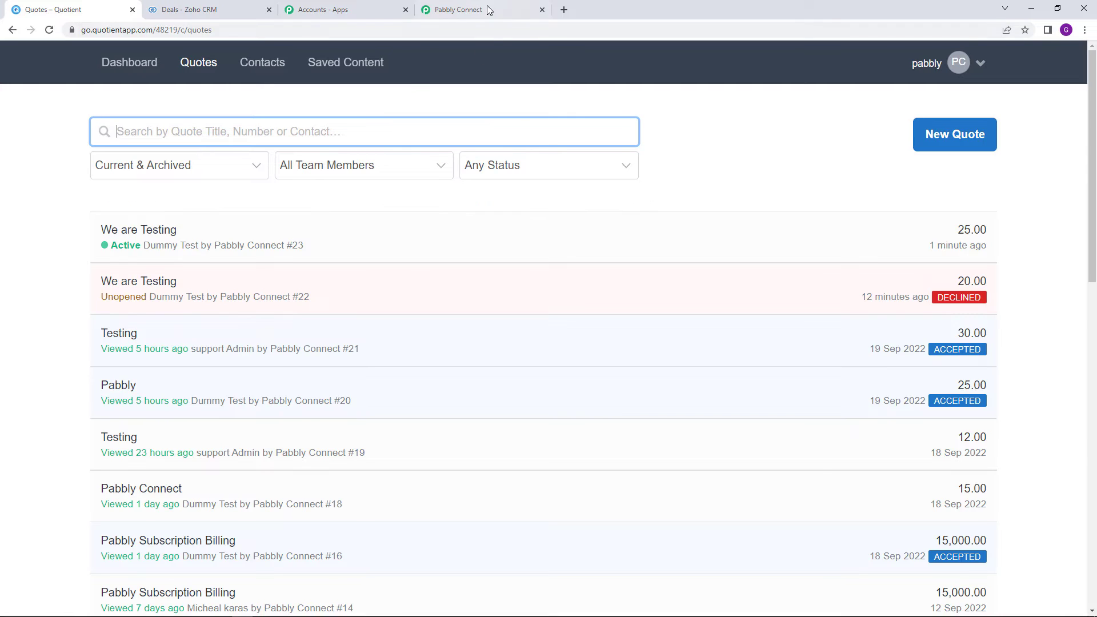
# Accept the test quote as the customer so Pabbly captures the quote_accepted webhook response
pyautogui.click(489, 10)
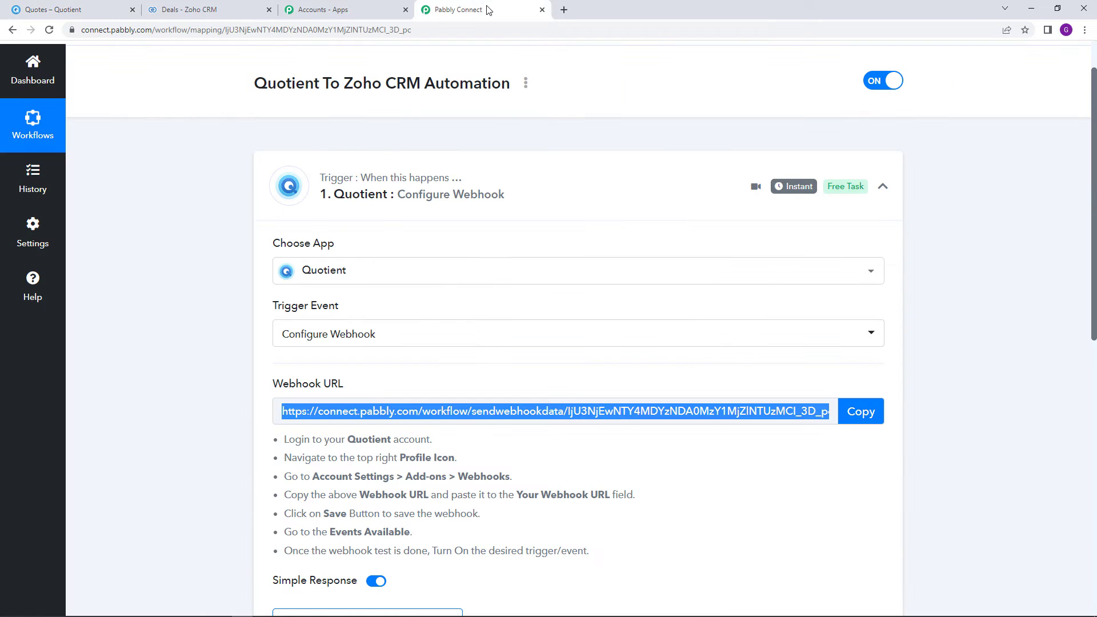
pyautogui.scroll(-3, 214, 183)
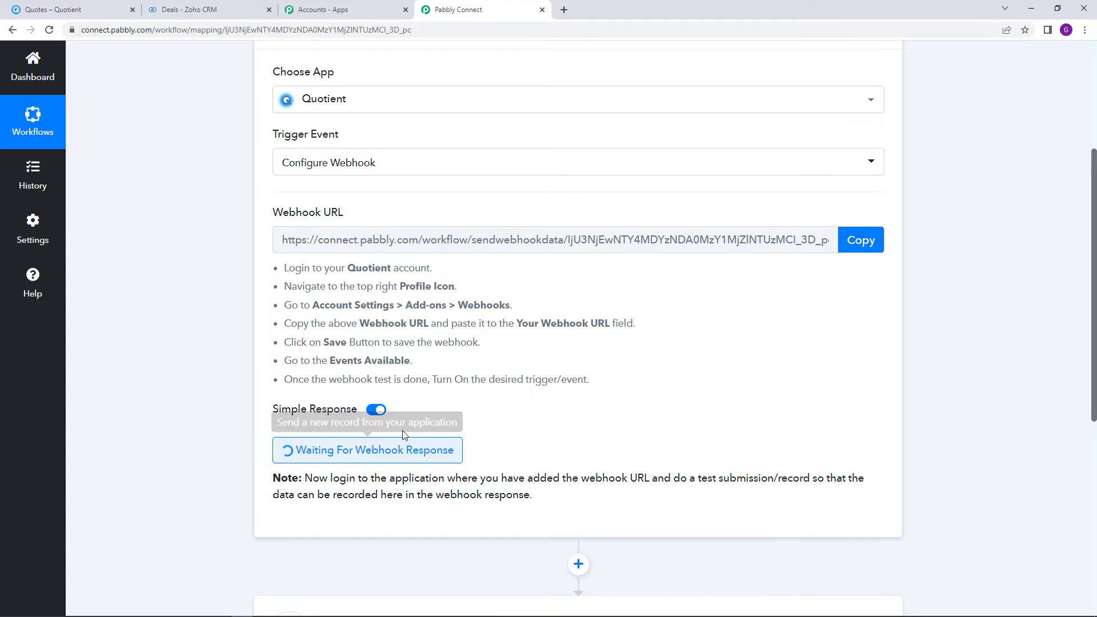
pyautogui.scroll(1, 678, 415)
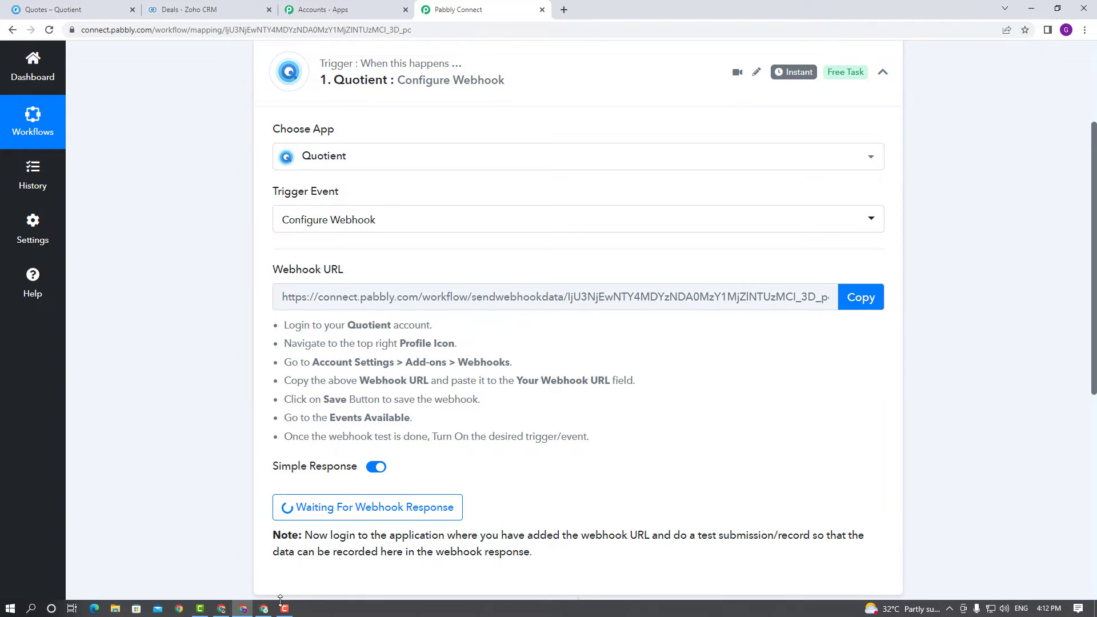
pyautogui.click(264, 613)
pyautogui.click(290, 486)
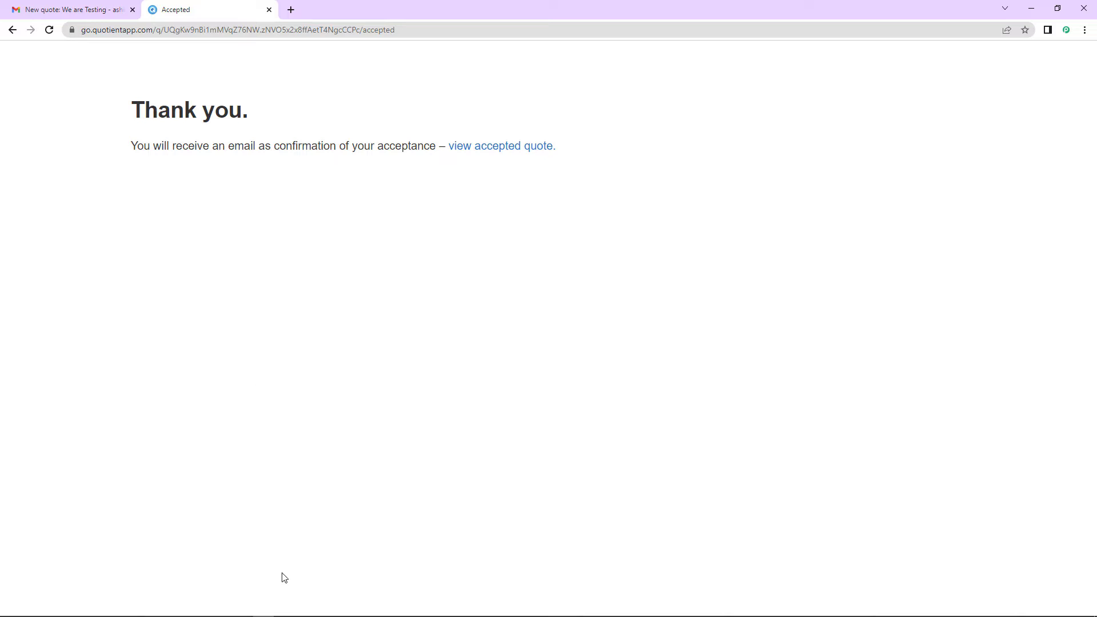
pyautogui.click(269, 10)
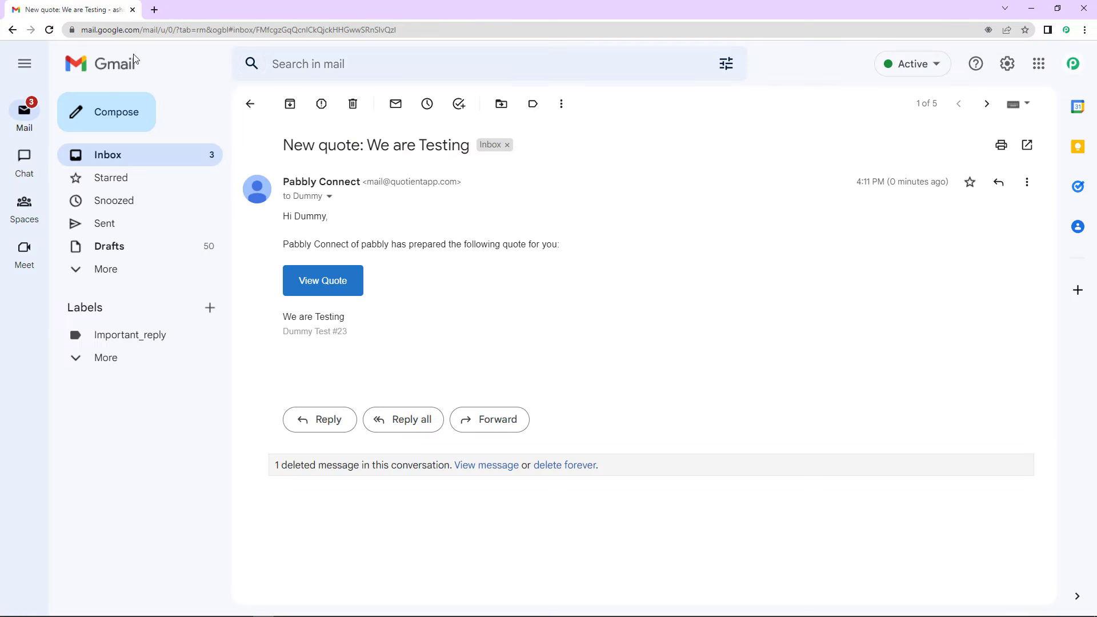
pyautogui.click(102, 154)
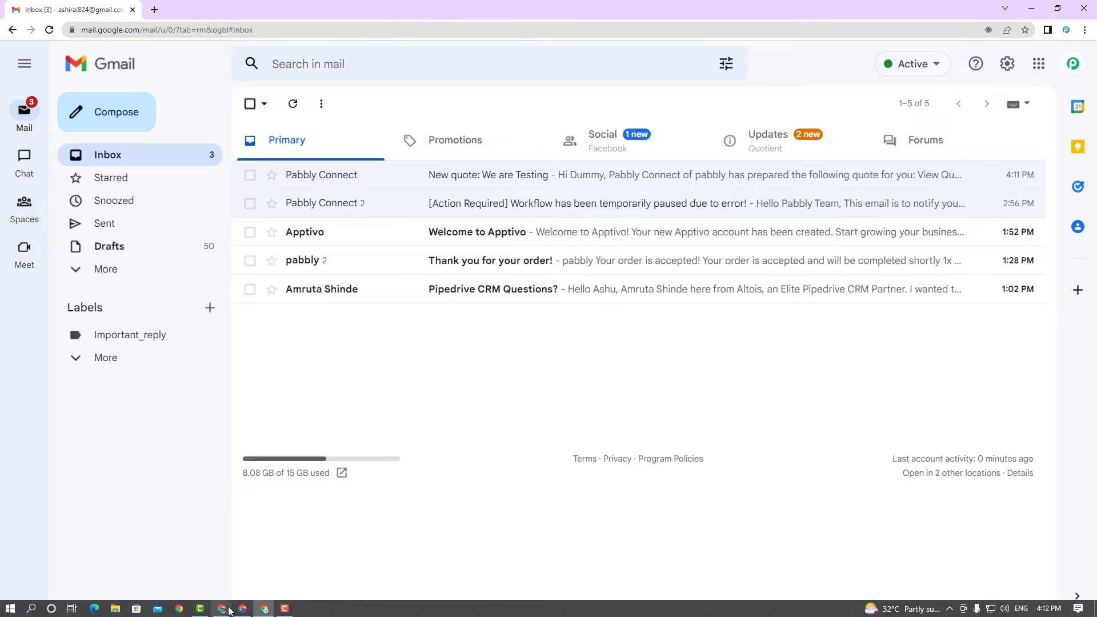
pyautogui.click(241, 615)
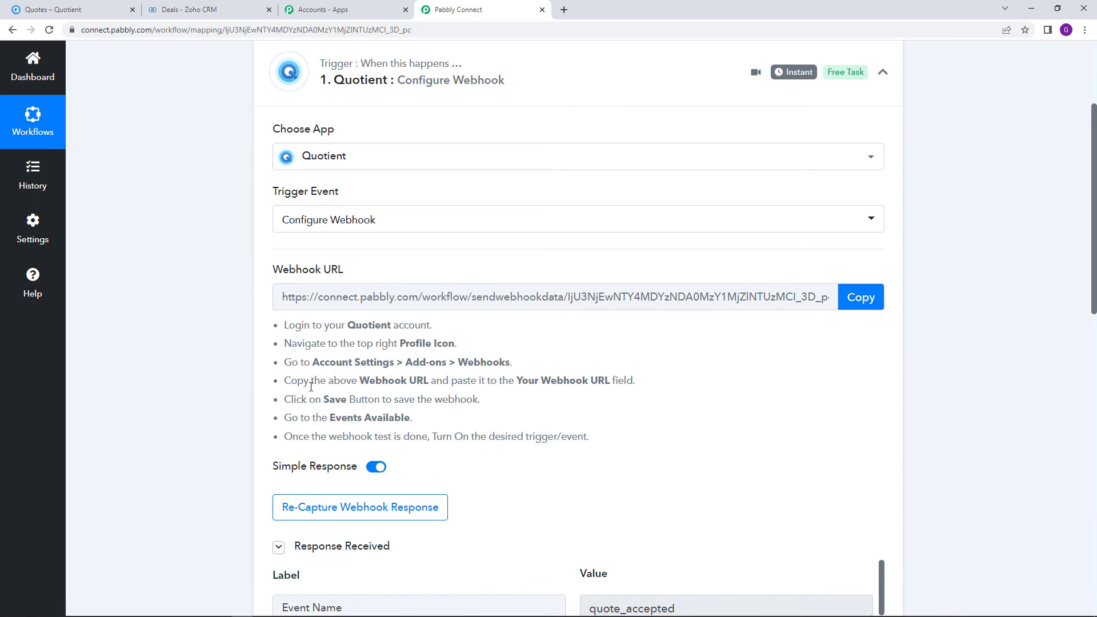
pyautogui.scroll(-3, 971, 343)
pyautogui.scroll(-3, 1011, 303)
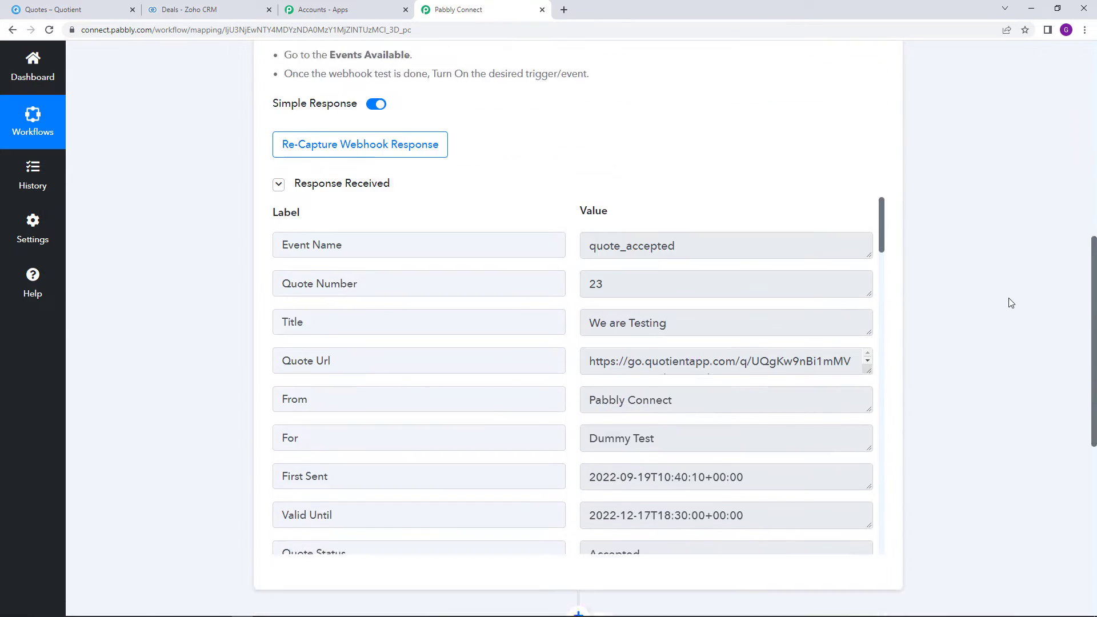
pyautogui.moveTo(589, 209); pyautogui.dragTo(698, 209)
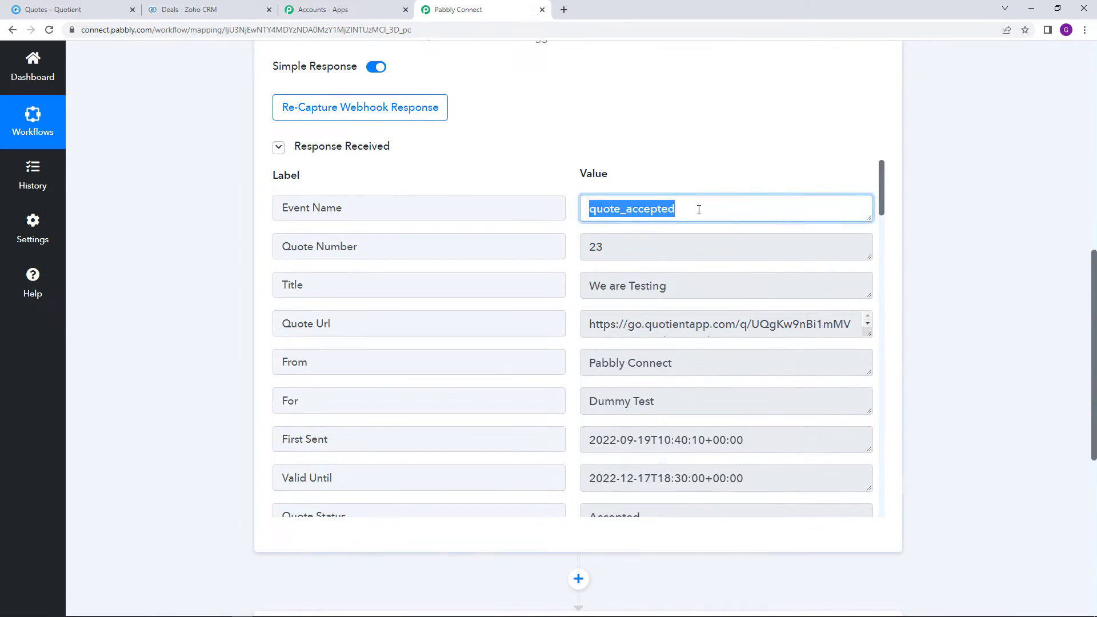
pyautogui.click(592, 247)
pyautogui.doubleClick(595, 248)
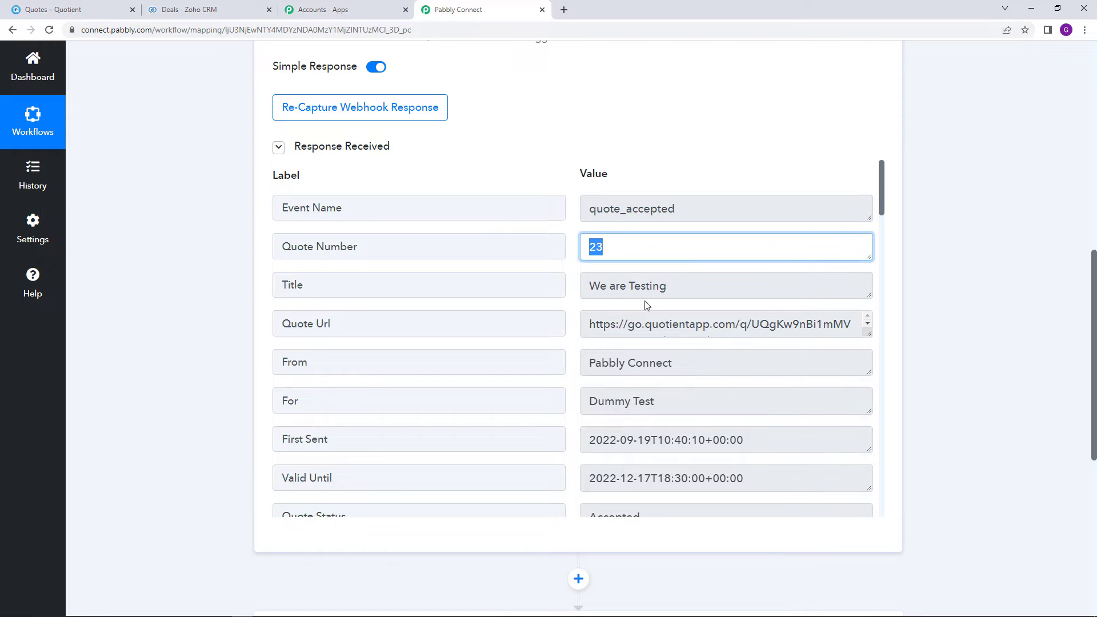
pyautogui.click(100, 6)
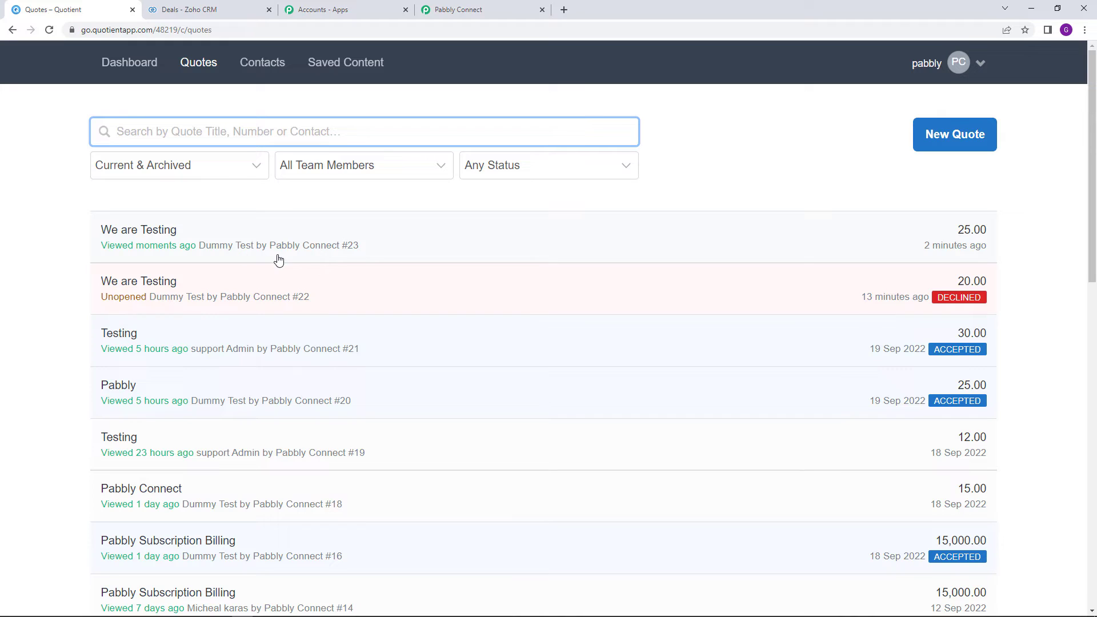
pyautogui.hotkey('ctrl', '4')
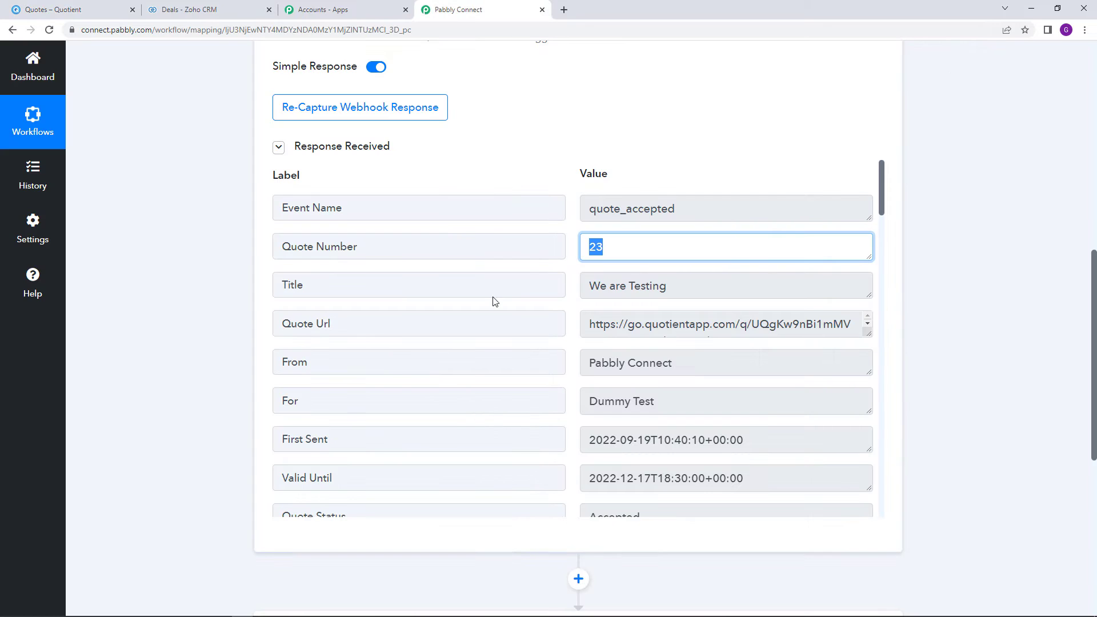
pyautogui.click(734, 294)
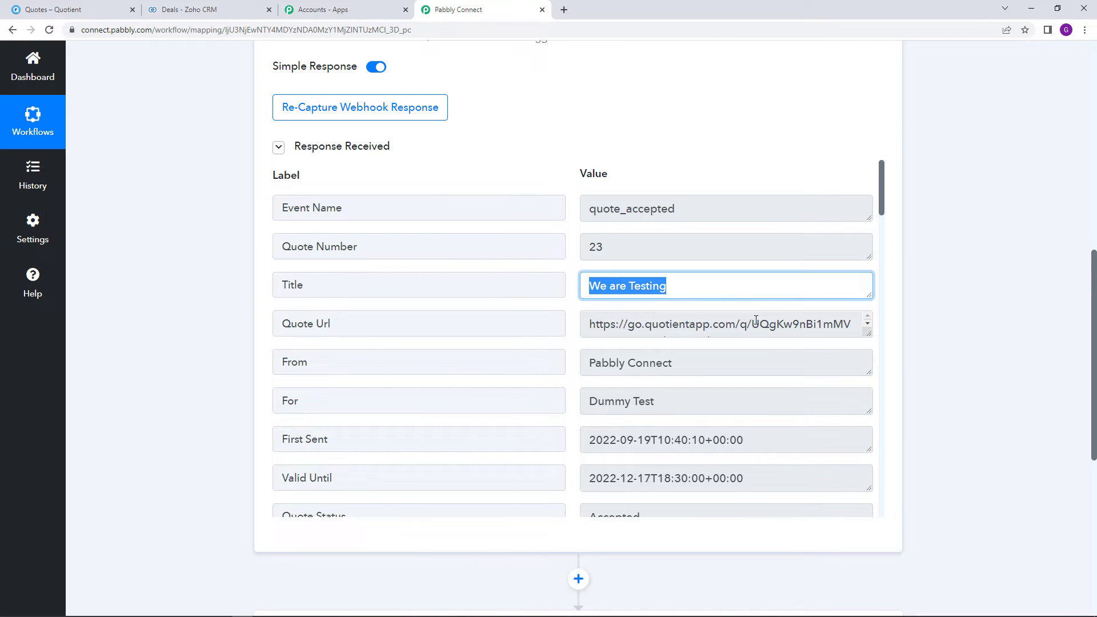
pyautogui.scroll(-2, 774, 397)
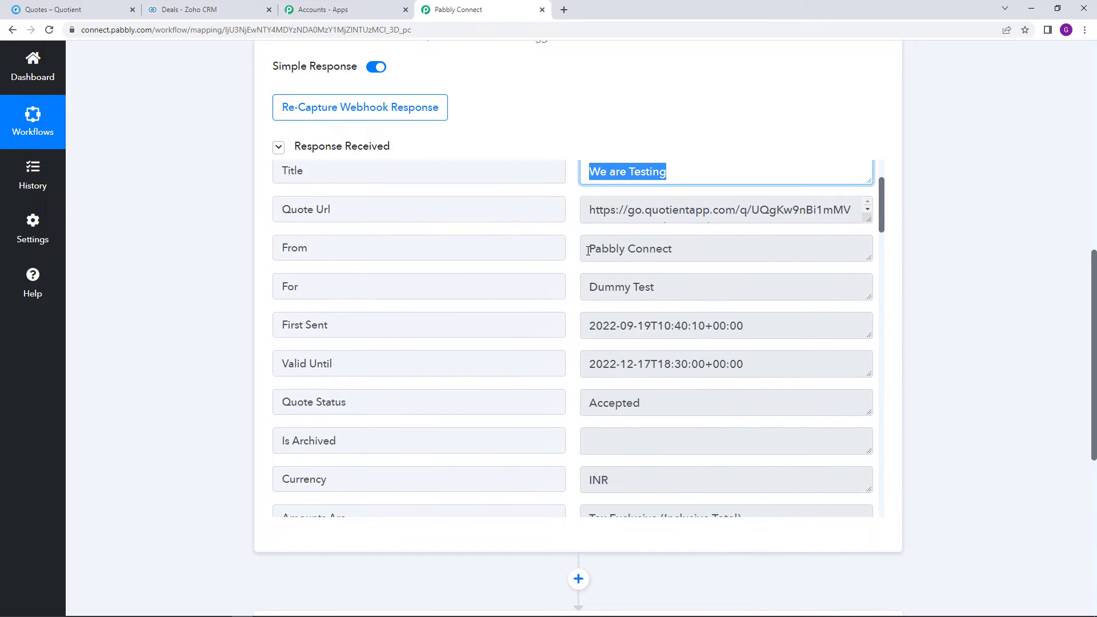
pyautogui.click(588, 250)
pyautogui.click(588, 290)
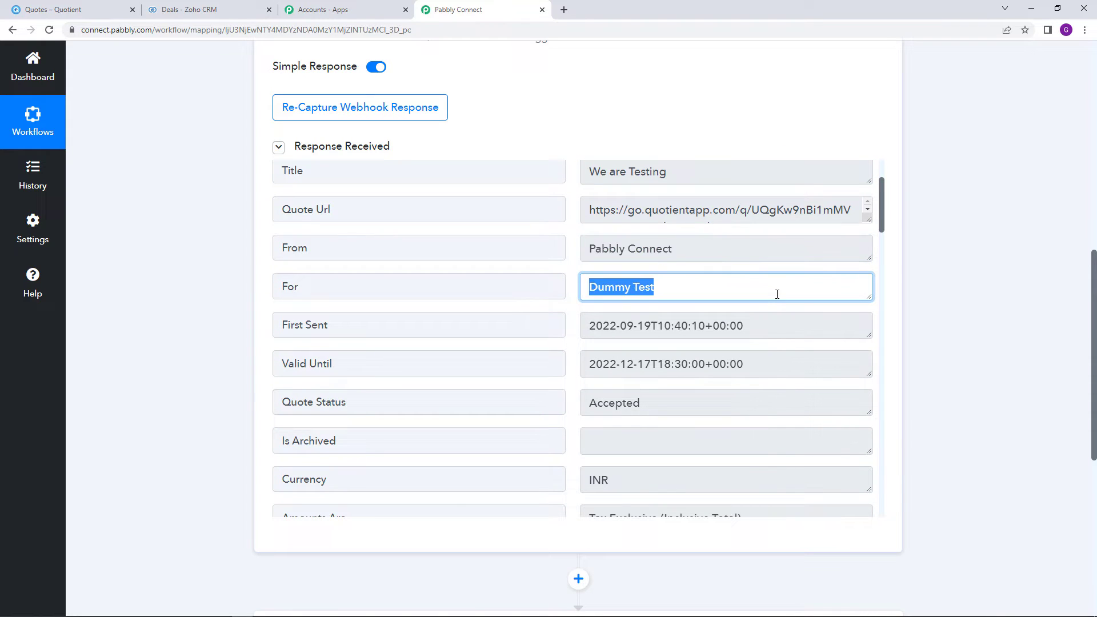
pyautogui.scroll(-3, 745, 354)
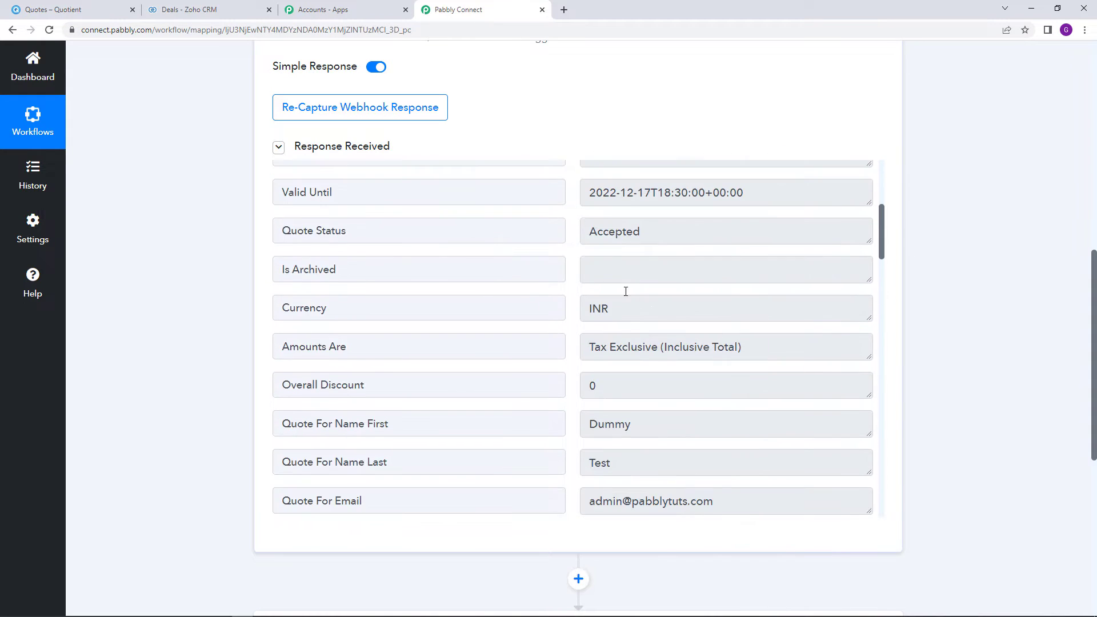
pyautogui.click(590, 233)
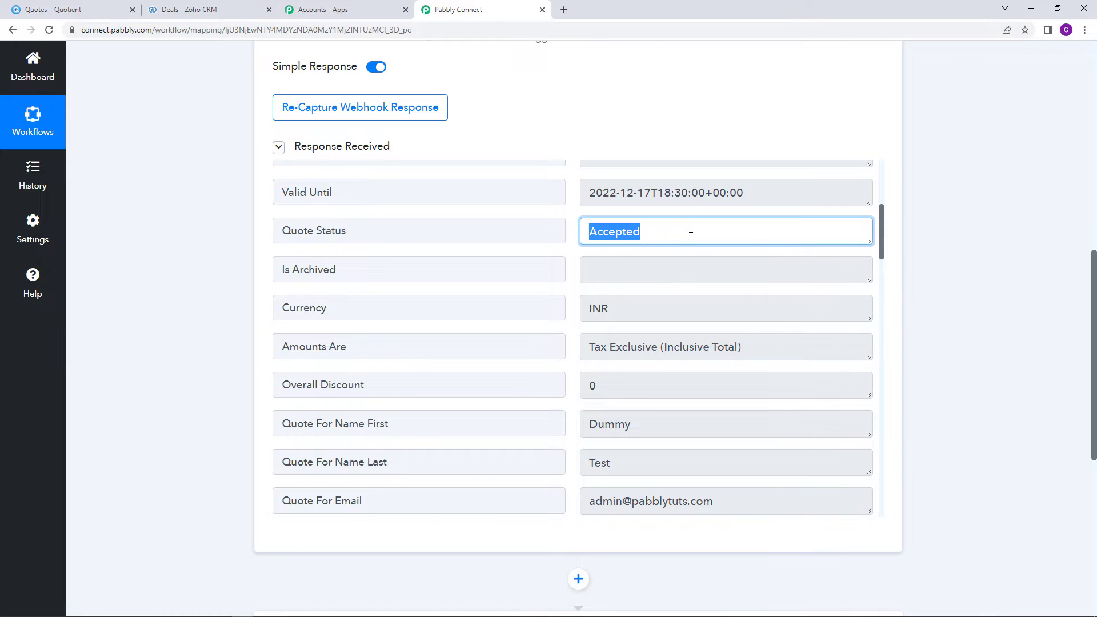
pyautogui.scroll(-4, 688, 294)
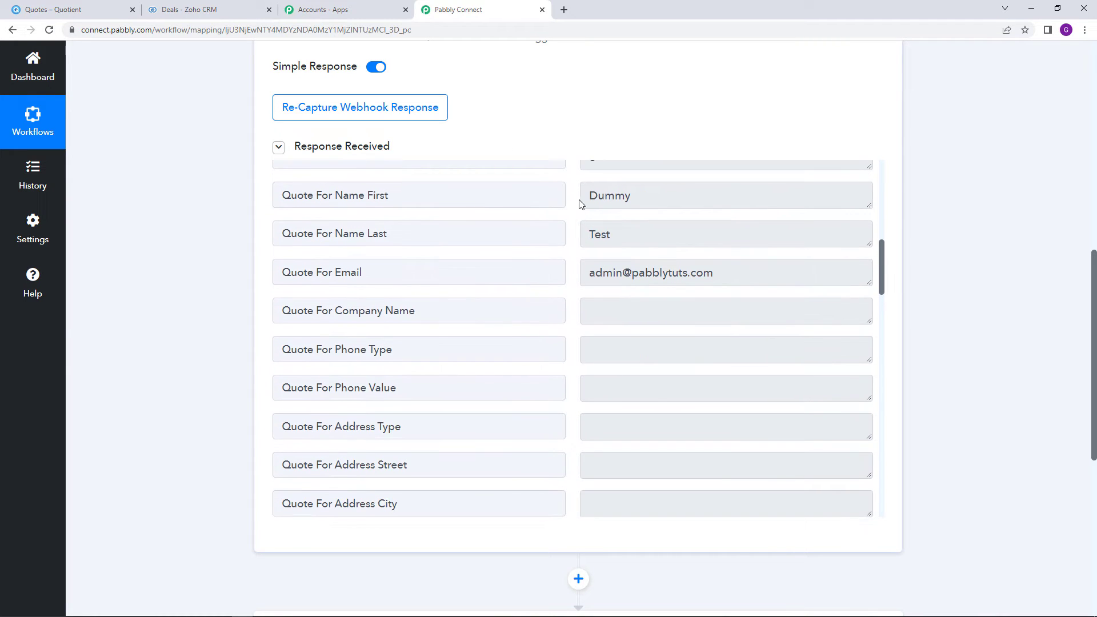
pyautogui.click(704, 205)
pyautogui.click(663, 234)
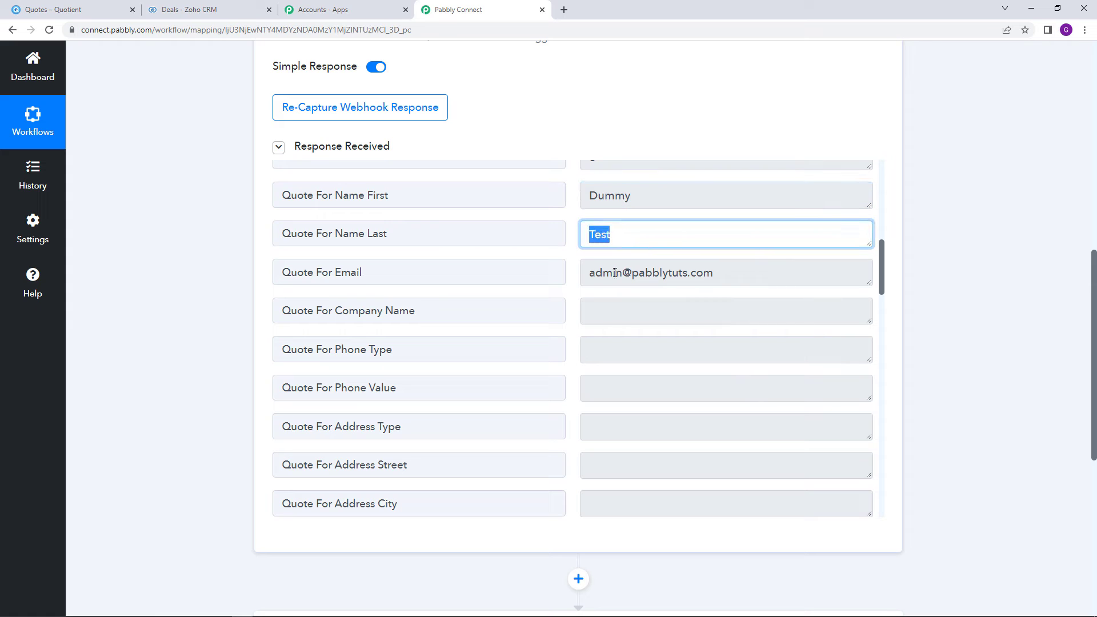
pyautogui.click(594, 282)
pyautogui.keyDown('shift'); pyautogui.click(721, 282); pyautogui.keyUp('shift')
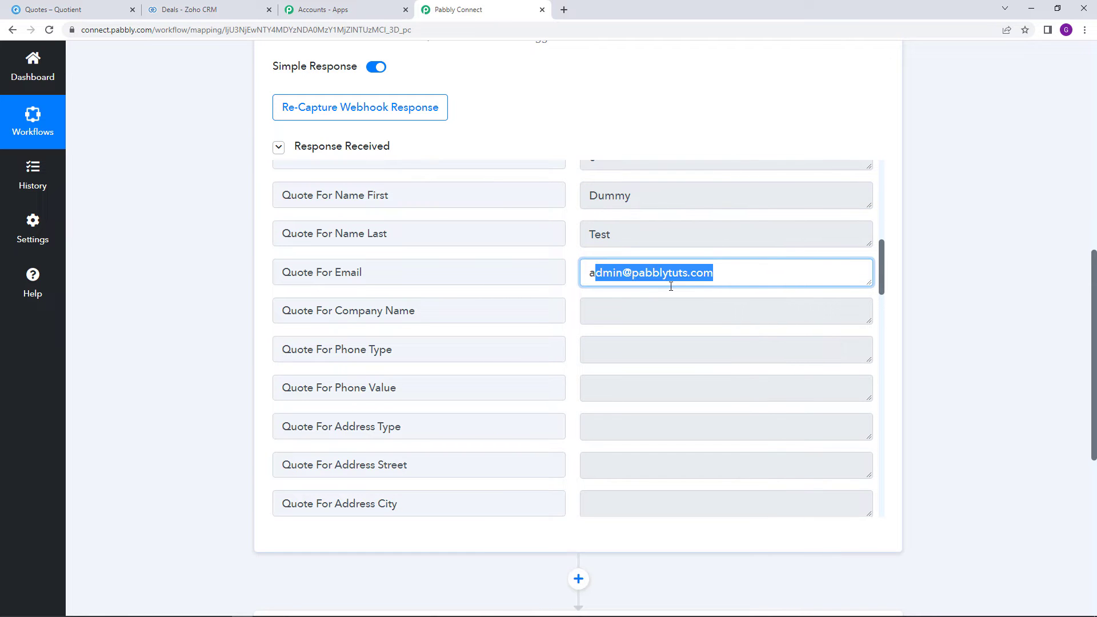
pyautogui.click(671, 285)
pyautogui.scroll(-15, 675, 322)
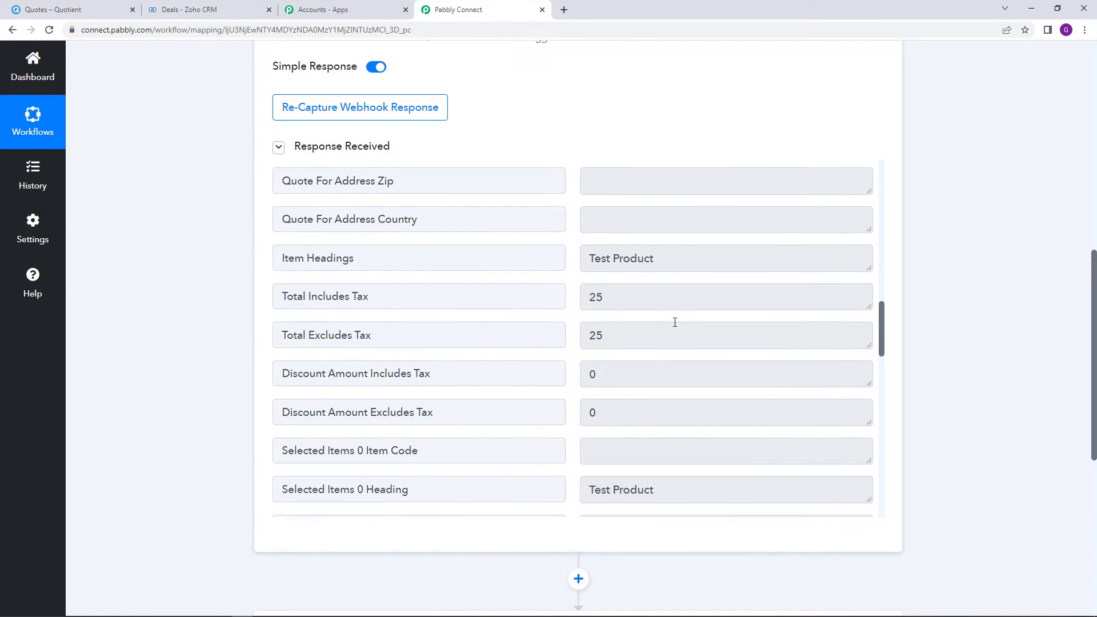
pyautogui.scroll(-5, 979, 387)
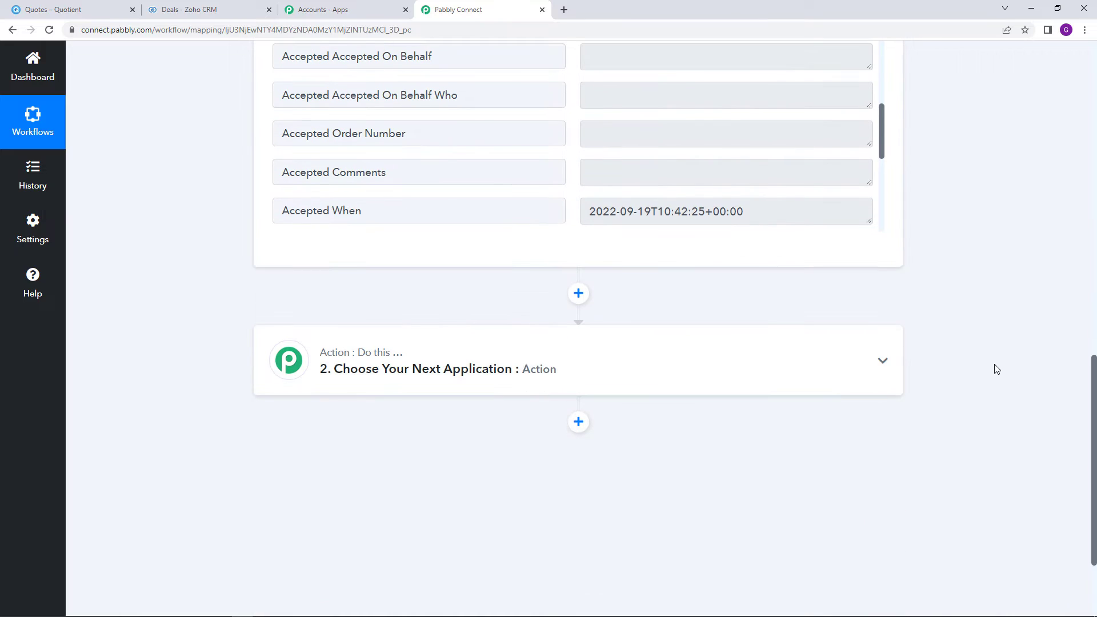
# Set the workflow's action app to Zoho CRM
pyautogui.click(516, 369)
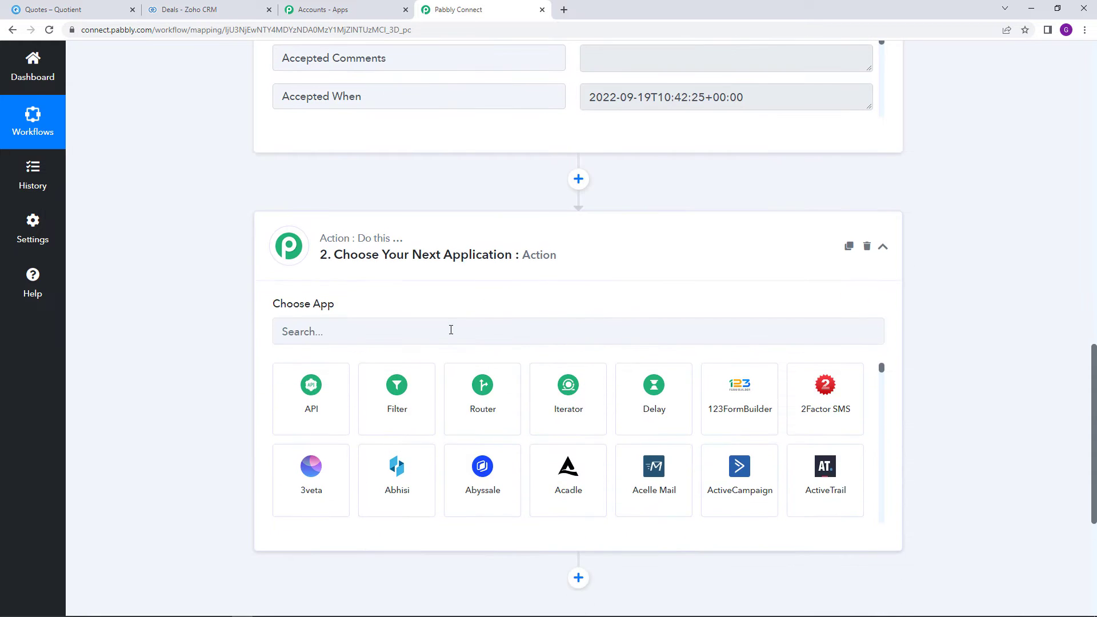
pyautogui.click(450, 326)
pyautogui.write('Zoho')
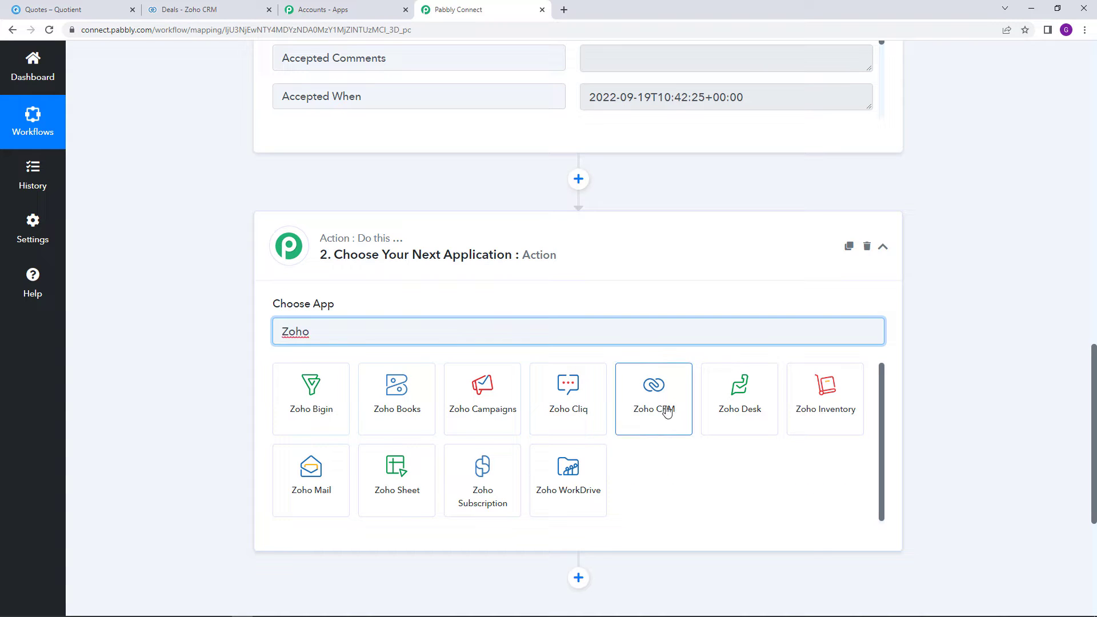
pyautogui.click(664, 406)
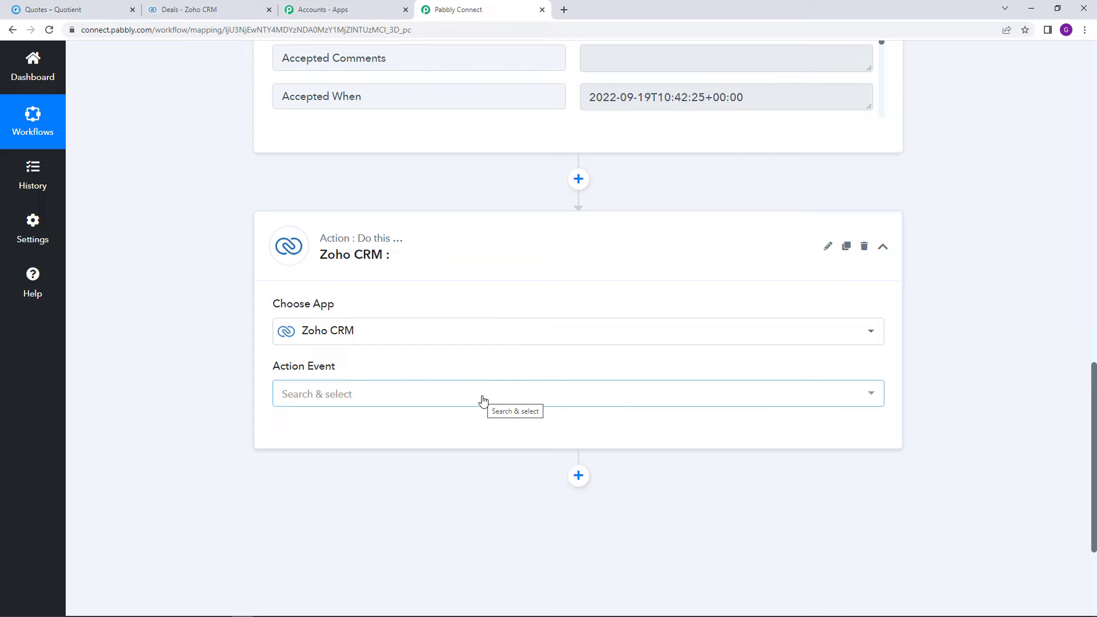
# Choose Create Deal as the Zoho CRM action event and start connecting the account
pyautogui.click(482, 400)
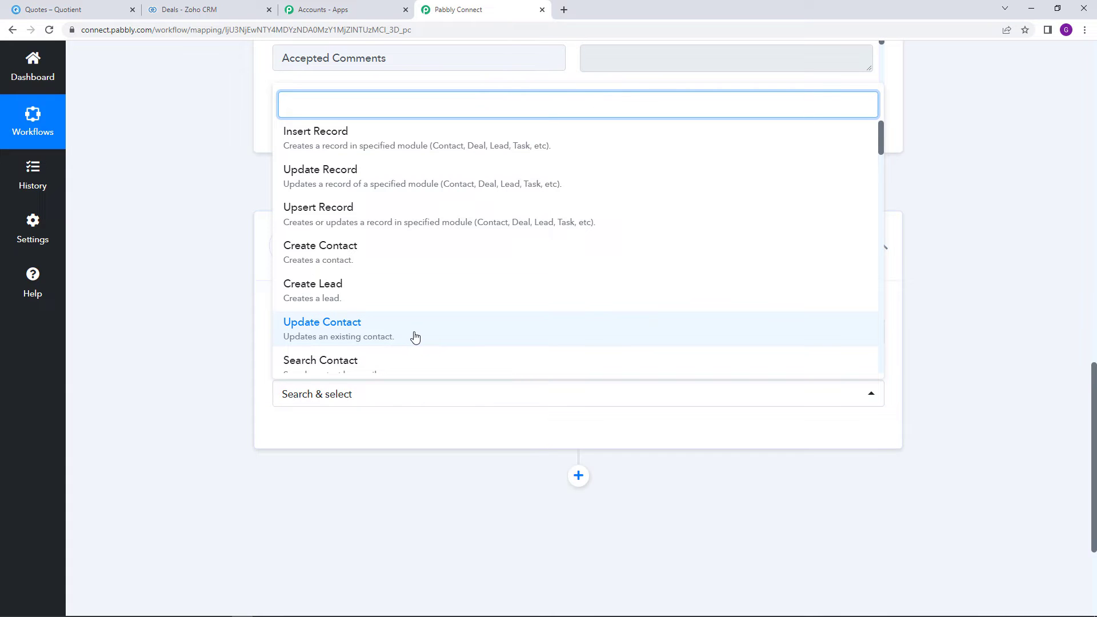
pyautogui.scroll(-1, 429, 294)
pyautogui.scroll(3, 443, 332)
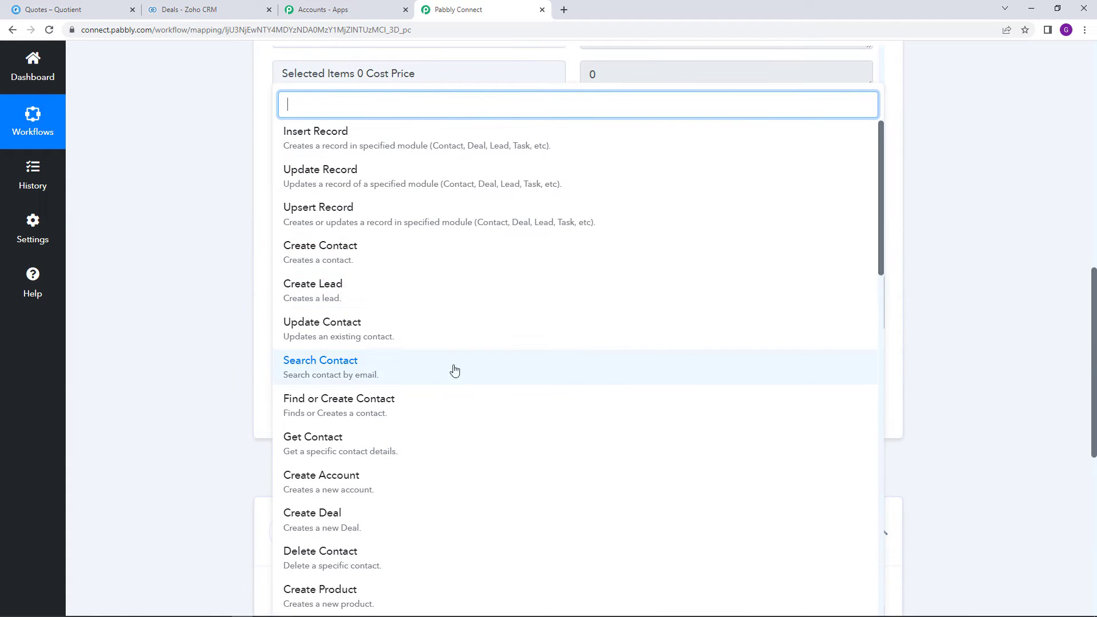
pyautogui.scroll(-2, 456, 382)
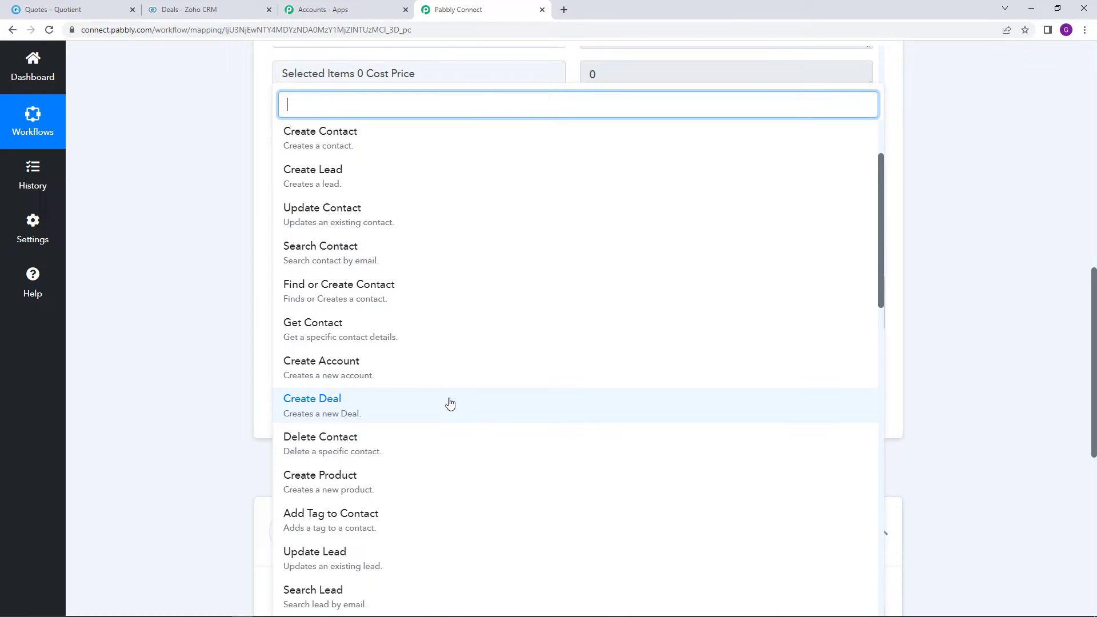
pyautogui.click(451, 404)
pyautogui.click(312, 379)
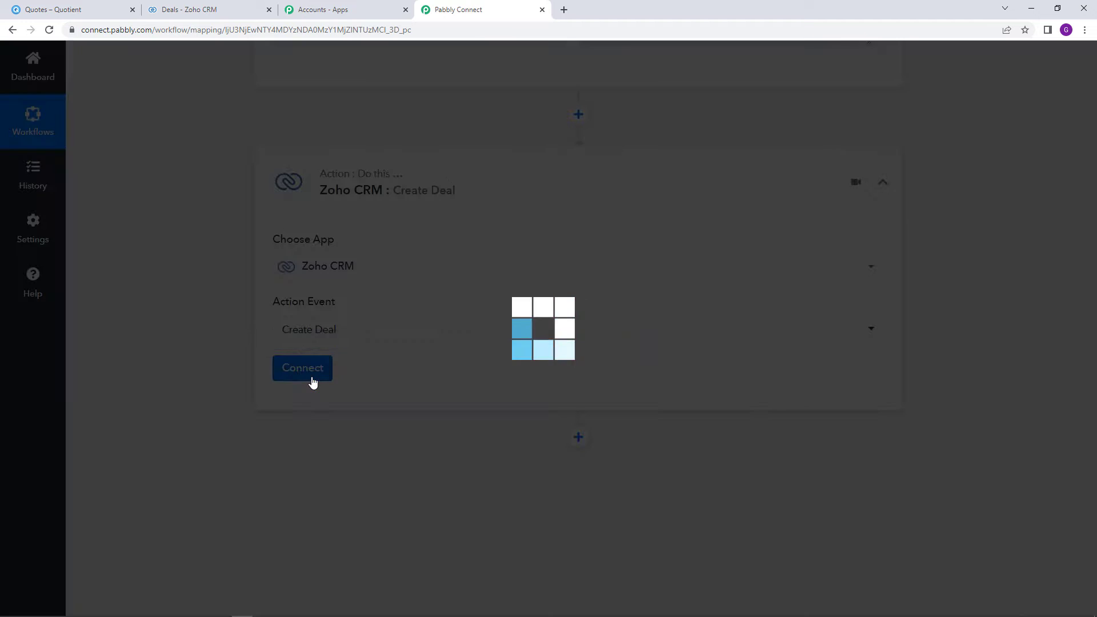
# Add a new Zoho CRM connection and review the listed Zoho domains
pyautogui.click(507, 189)
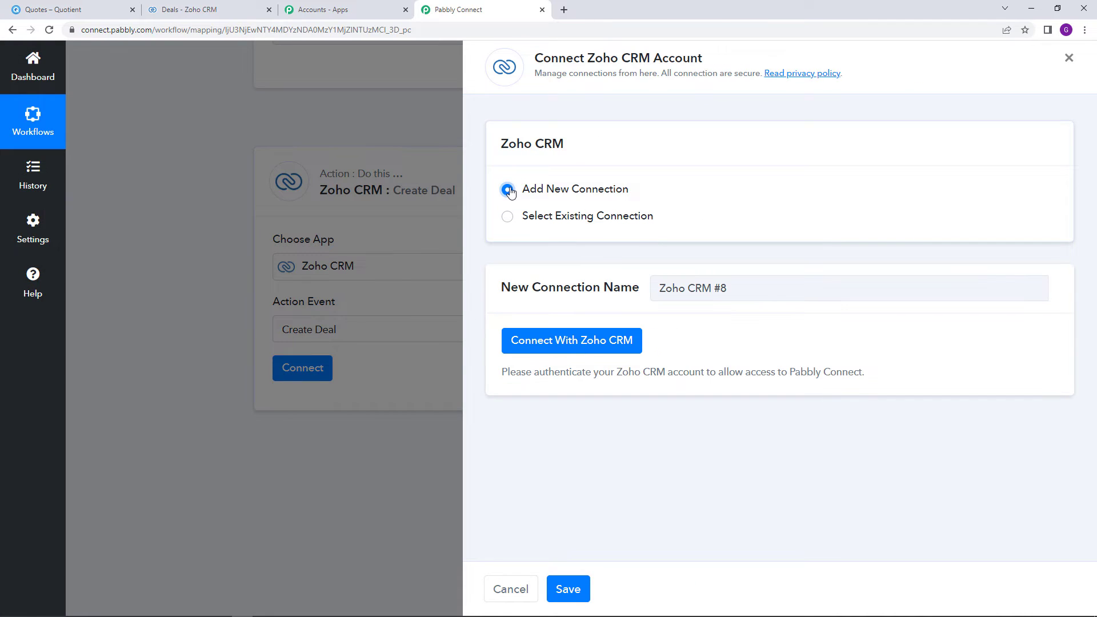
pyautogui.click(580, 350)
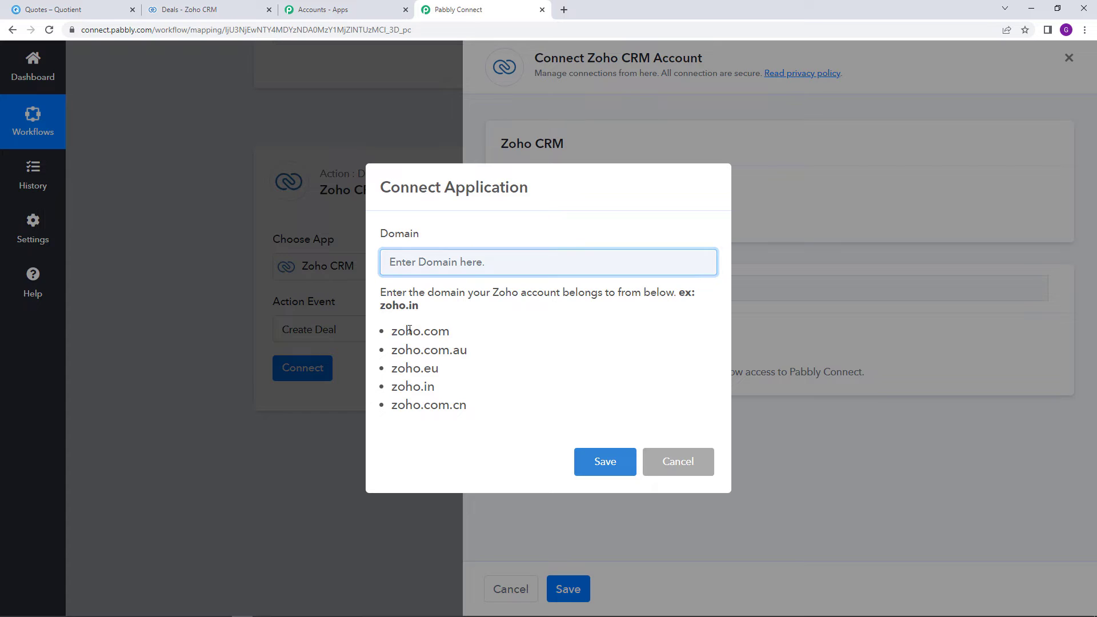
pyautogui.moveTo(409, 330); pyautogui.dragTo(478, 423)
pyautogui.click(515, 408)
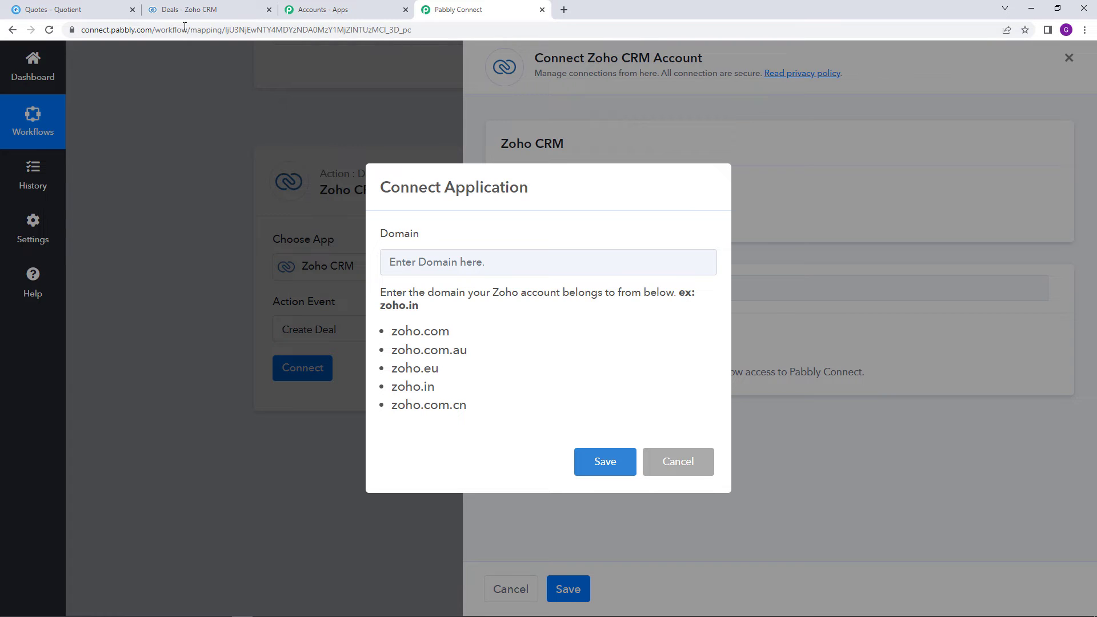
# Check the Zoho CRM page's web address to confirm the account domain is zoho.com
pyautogui.click(188, 10)
pyautogui.click(144, 29)
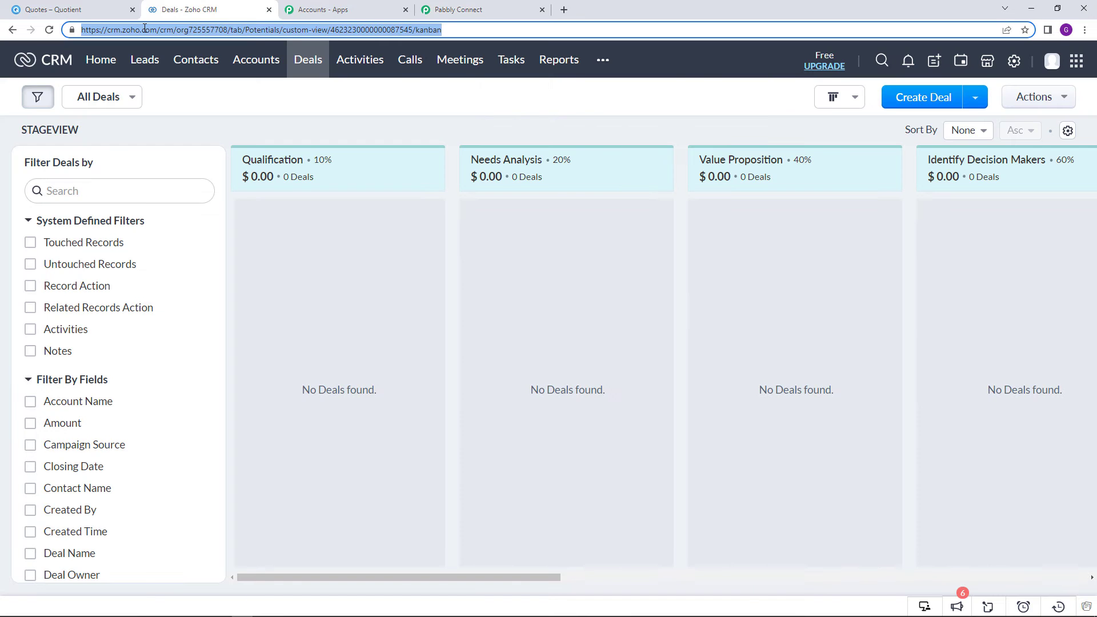
pyautogui.click(132, 30)
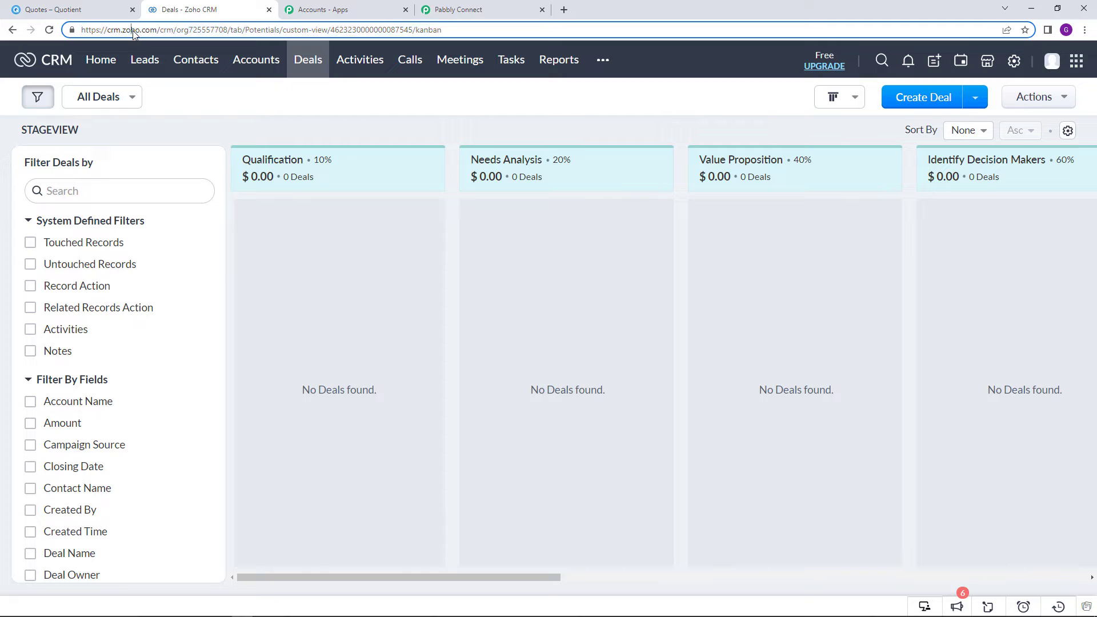
pyautogui.doubleClick(132, 31)
pyautogui.doubleClick(114, 32)
pyautogui.click(130, 32)
pyautogui.moveTo(123, 28); pyautogui.dragTo(158, 31)
# Enter zoho.com as the connection Domain, save, and accept Zoho's access consent
pyautogui.click(452, 8)
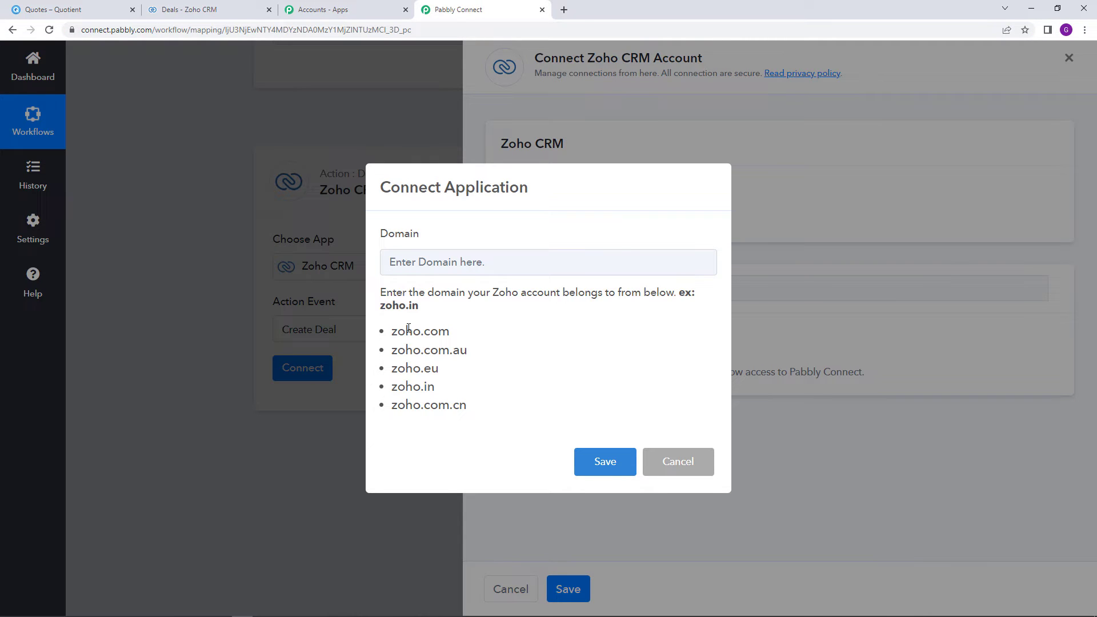
pyautogui.click(205, 9)
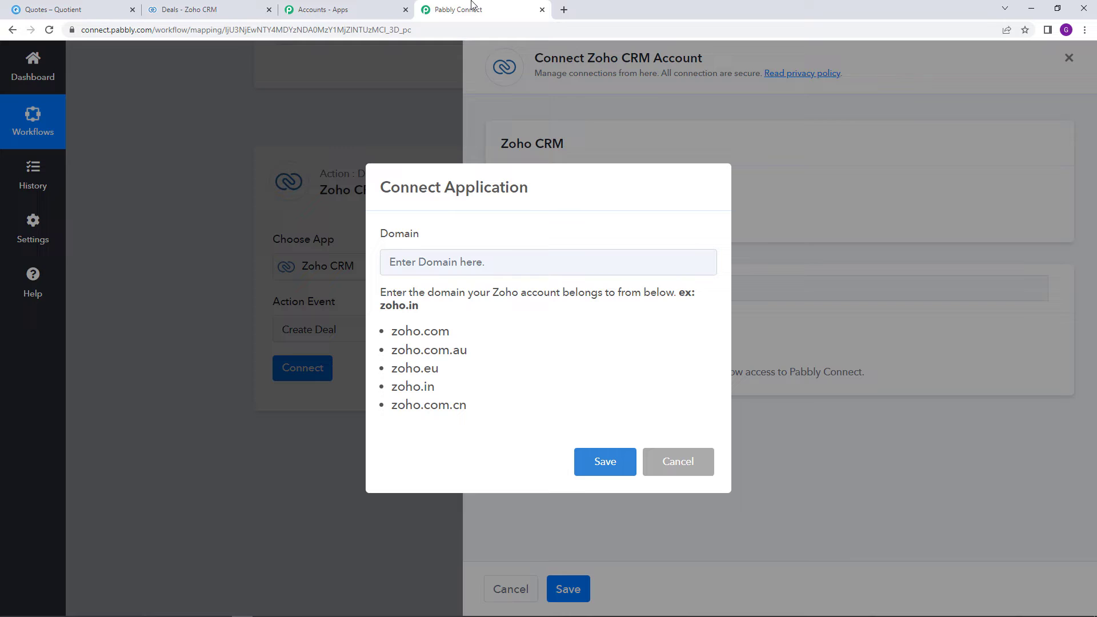
pyautogui.click(473, 6)
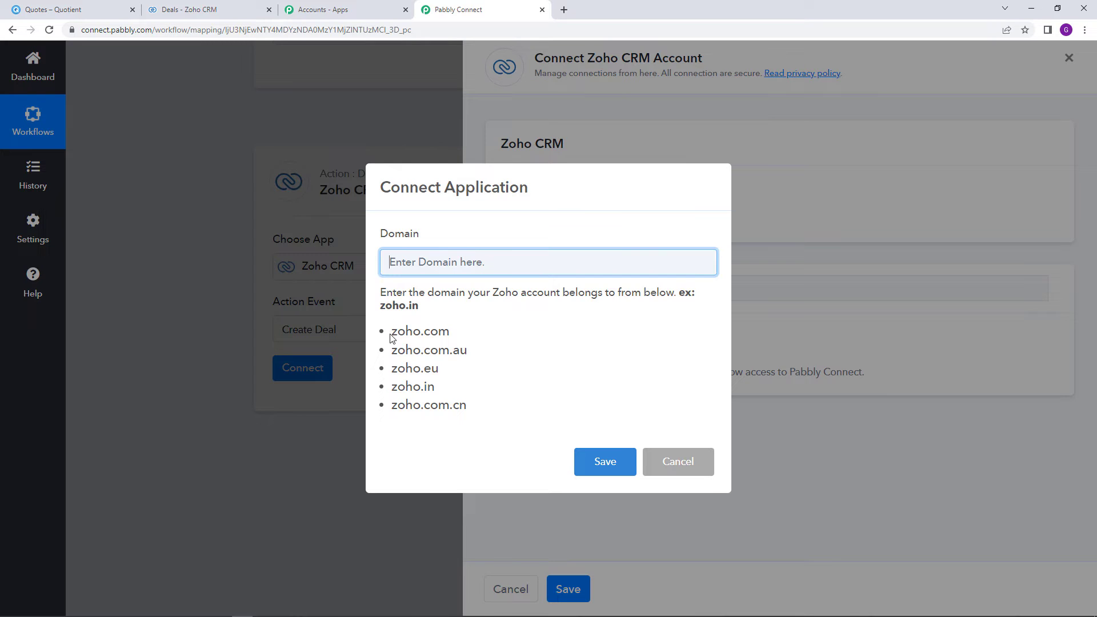
pyautogui.moveTo(392, 332); pyautogui.dragTo(445, 336)
pyautogui.rightClick(445, 336)
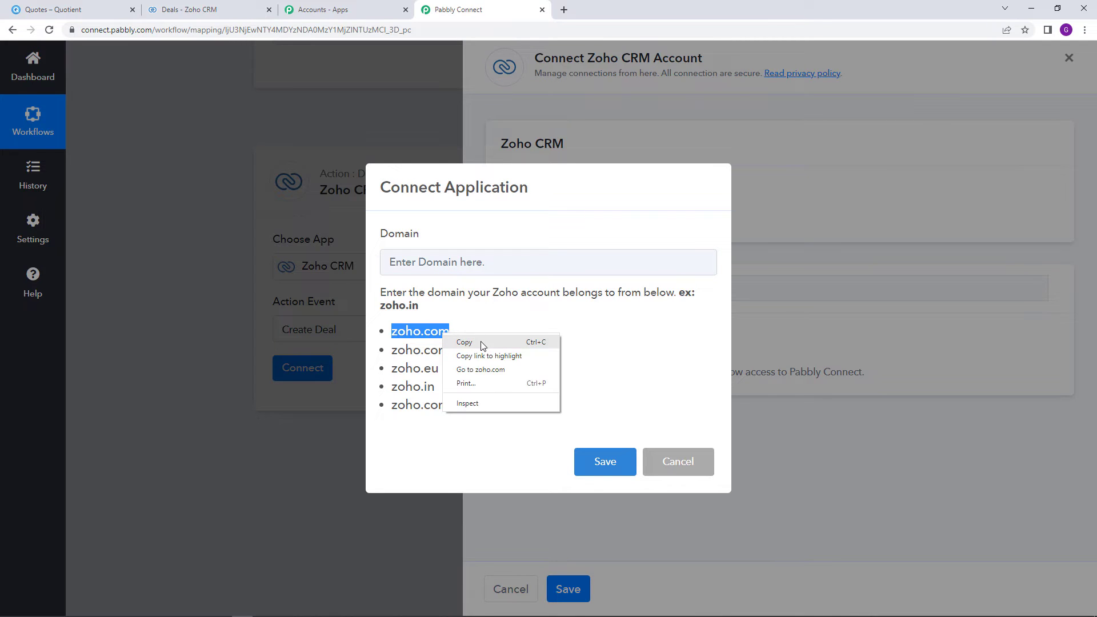
pyautogui.click(480, 343)
pyautogui.rightClick(474, 265)
pyautogui.click(547, 355)
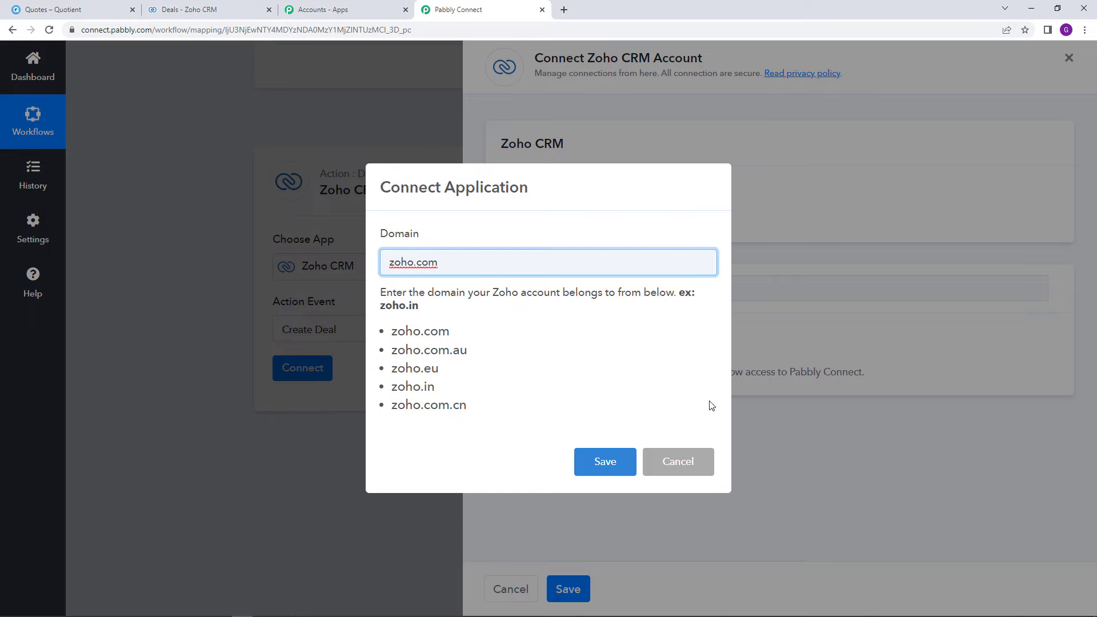
pyautogui.click(609, 462)
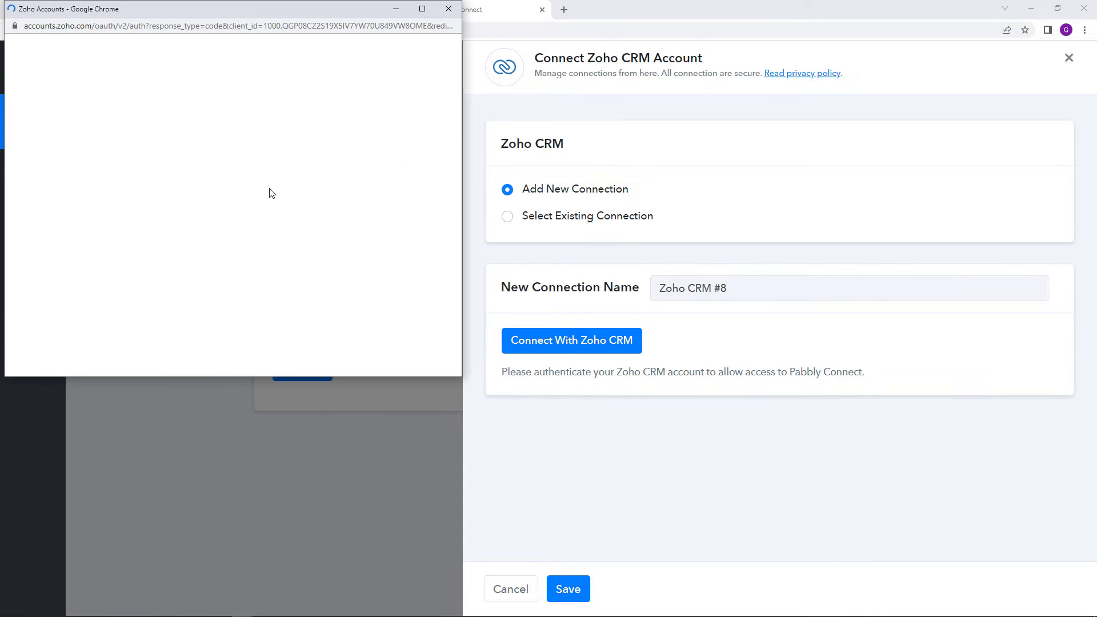
pyautogui.scroll(-2, 271, 193)
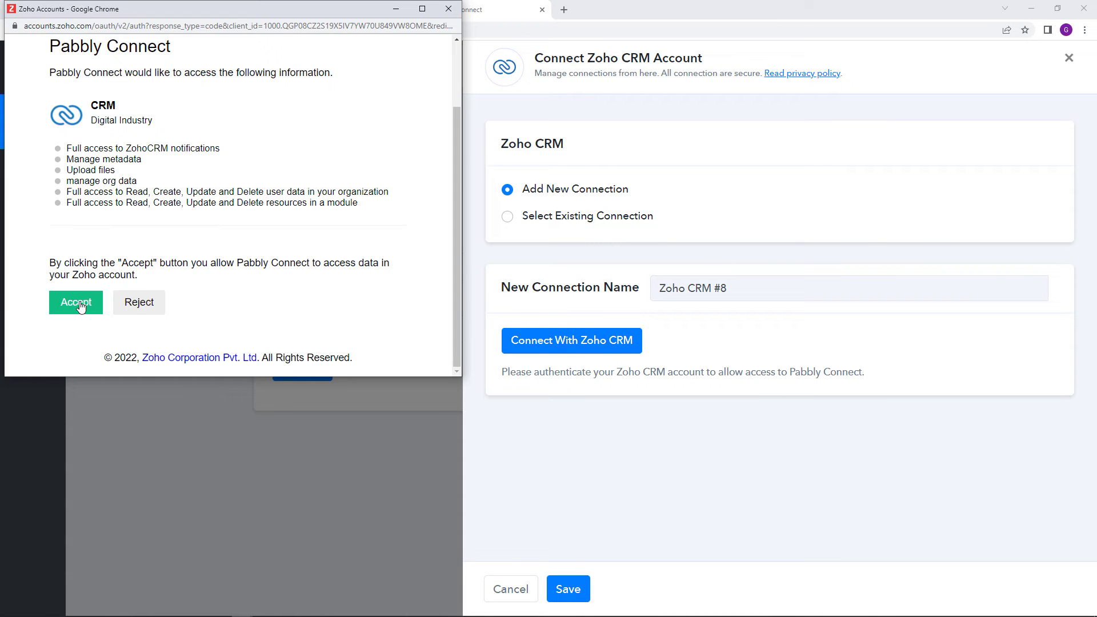
pyautogui.click(81, 307)
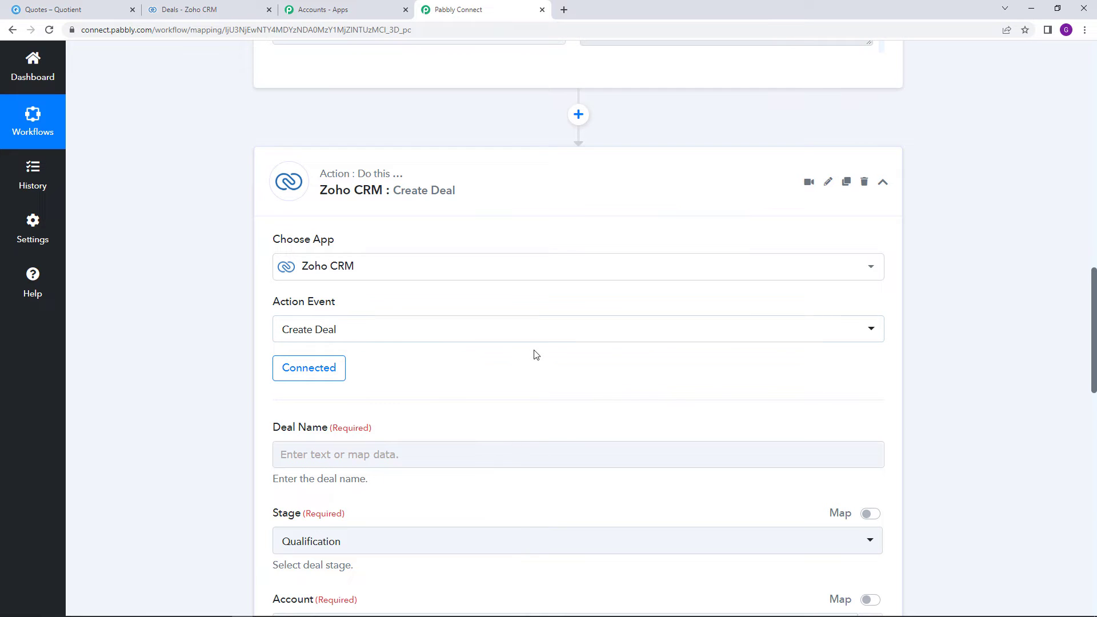
pyautogui.scroll(-3, 536, 355)
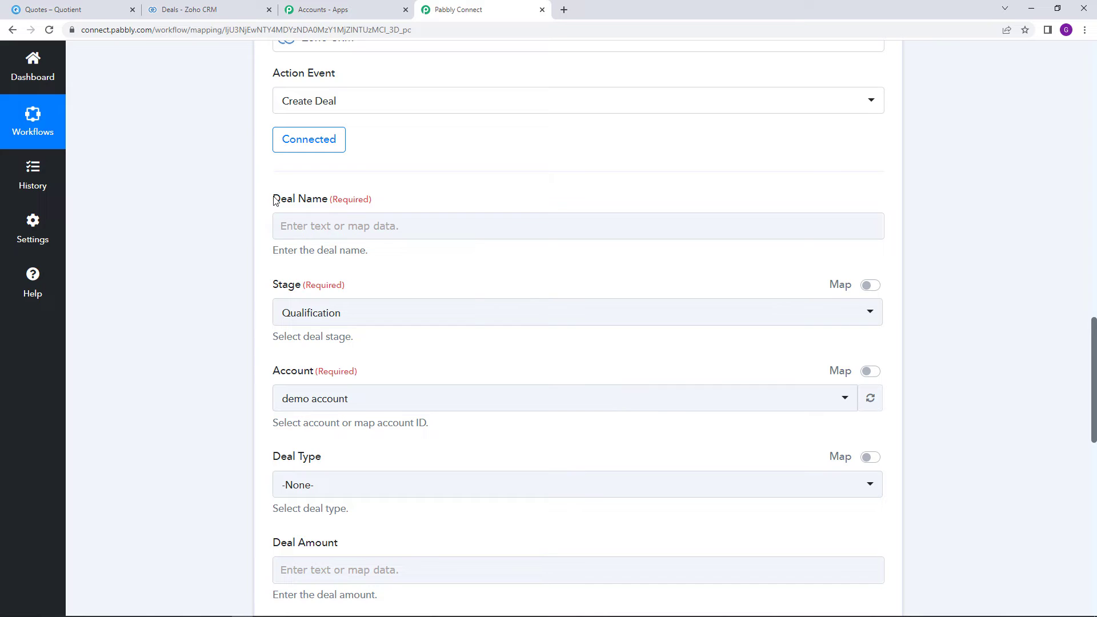
pyautogui.tripleClick(309, 201)
pyautogui.scroll(-2, 468, 277)
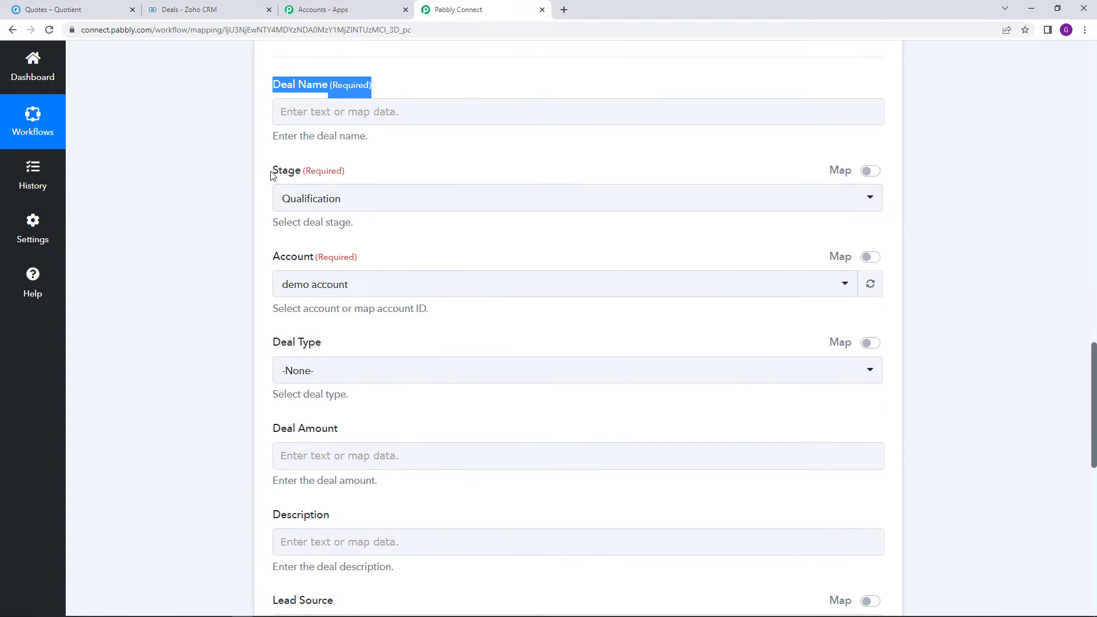
pyautogui.moveTo(273, 171); pyautogui.dragTo(462, 208)
pyautogui.scroll(-1, 343, 247)
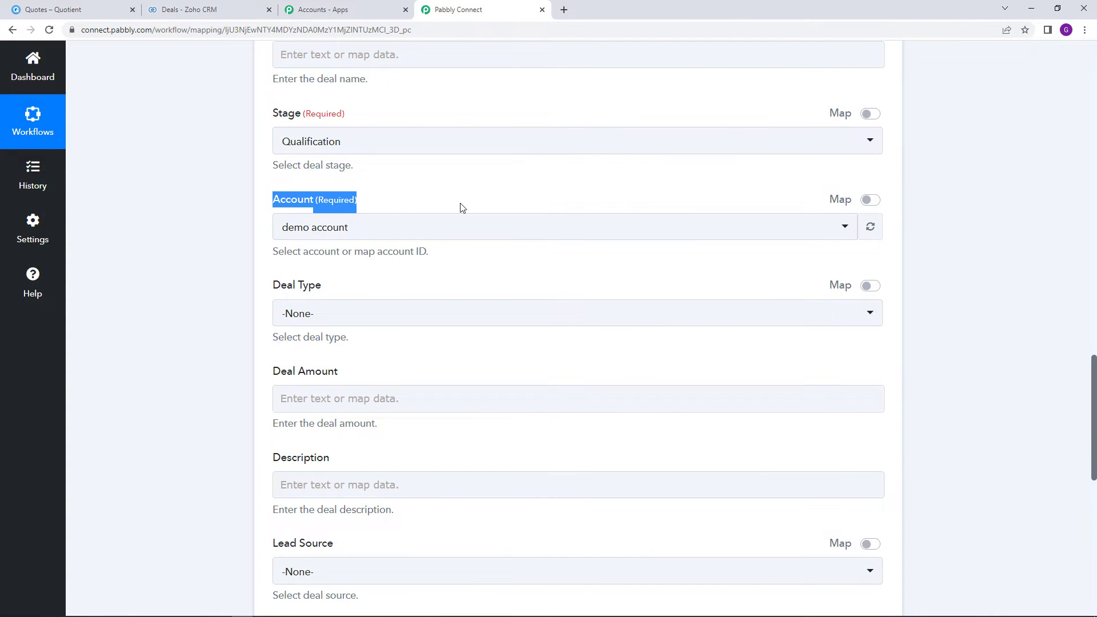
pyautogui.scroll(-3, 467, 267)
pyautogui.scroll(7, 456, 270)
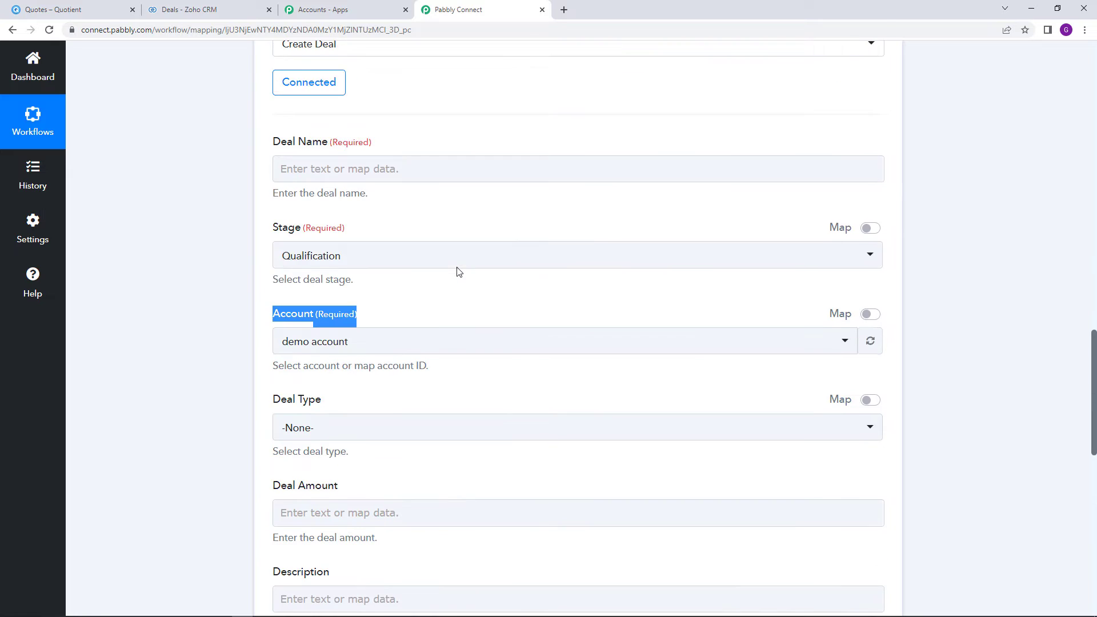
pyautogui.click(479, 229)
pyautogui.scroll(1, 479, 229)
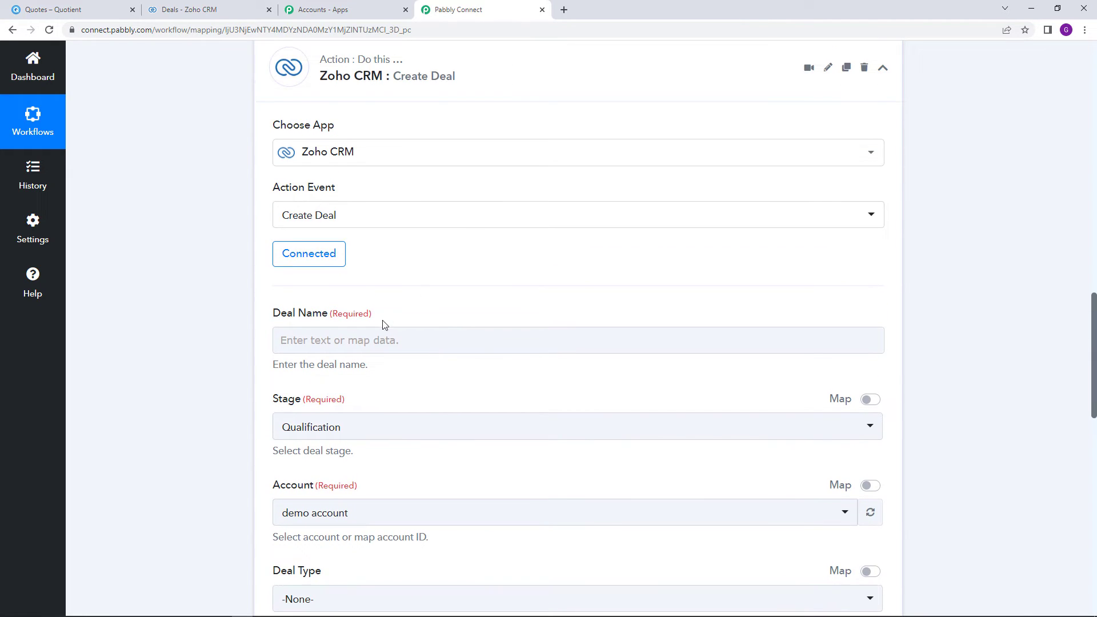
pyautogui.click(377, 338)
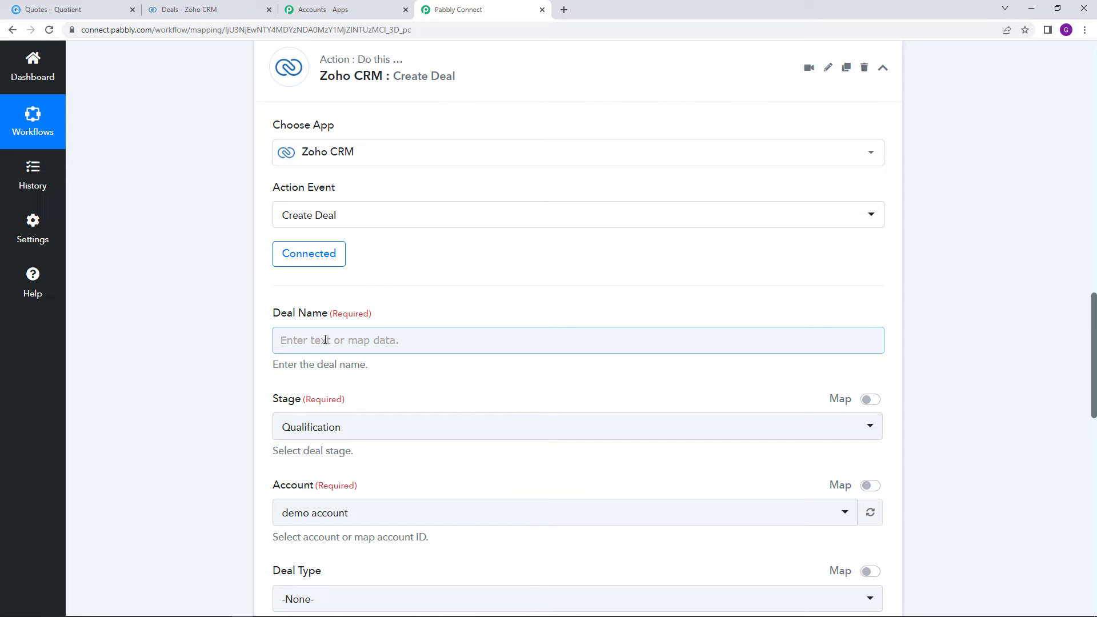
pyautogui.scroll(1, 362, 357)
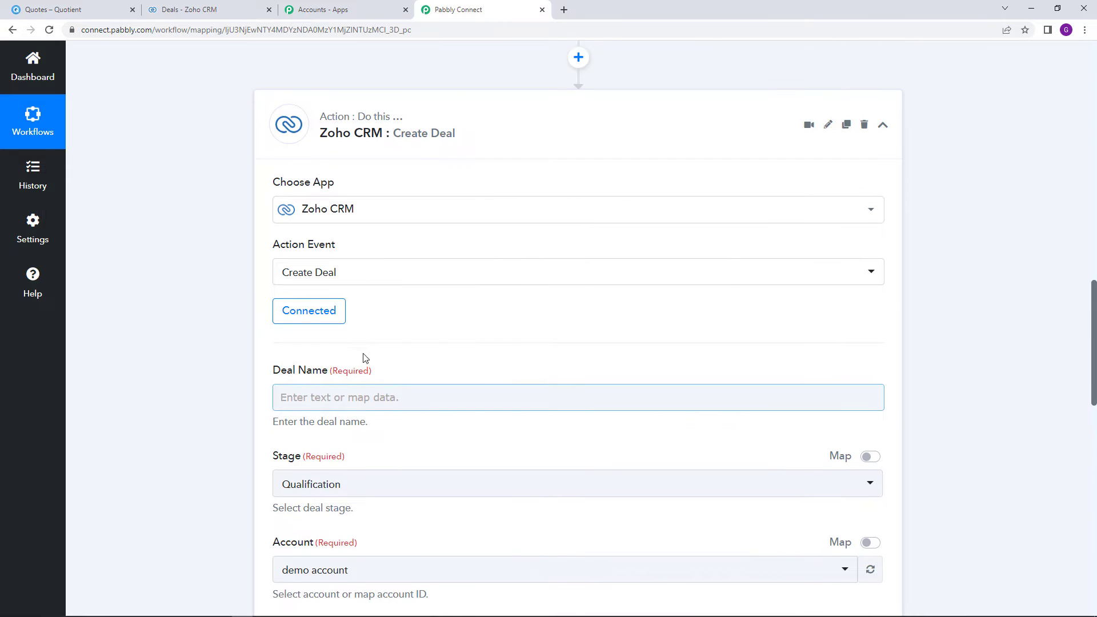
pyautogui.scroll(-1, 328, 391)
pyautogui.click(343, 338)
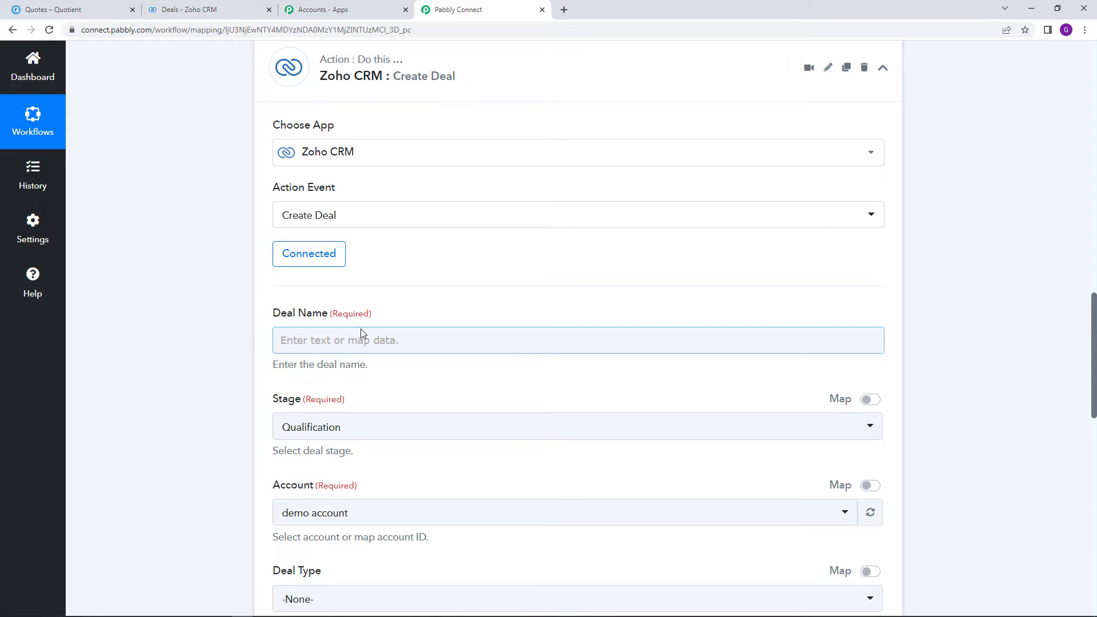
pyautogui.scroll(10, 581, 191)
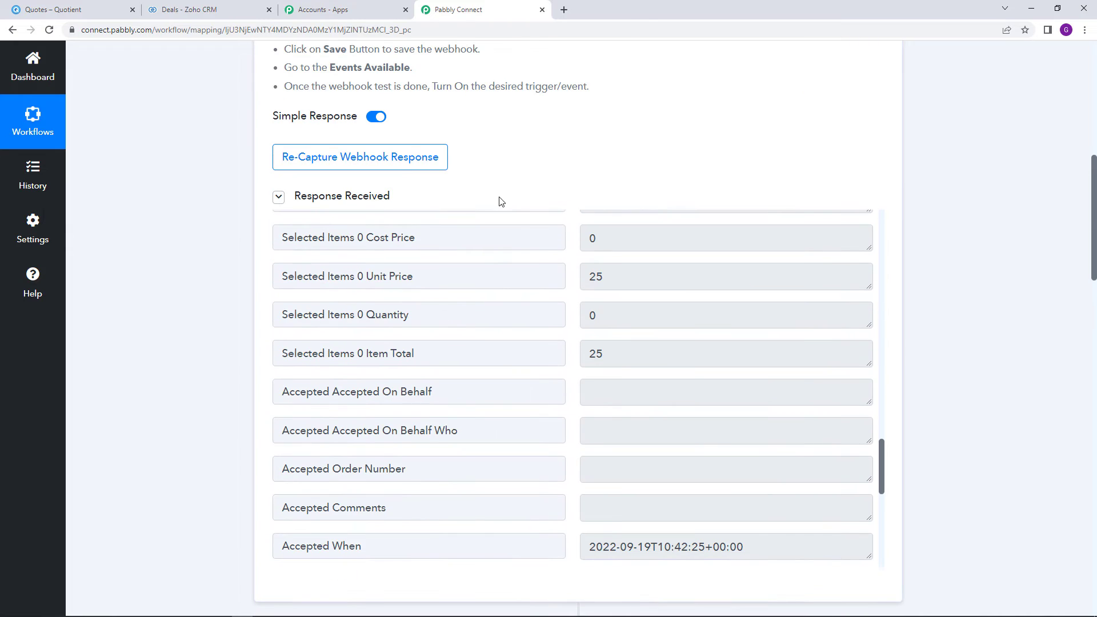
pyautogui.scroll(-10, 501, 201)
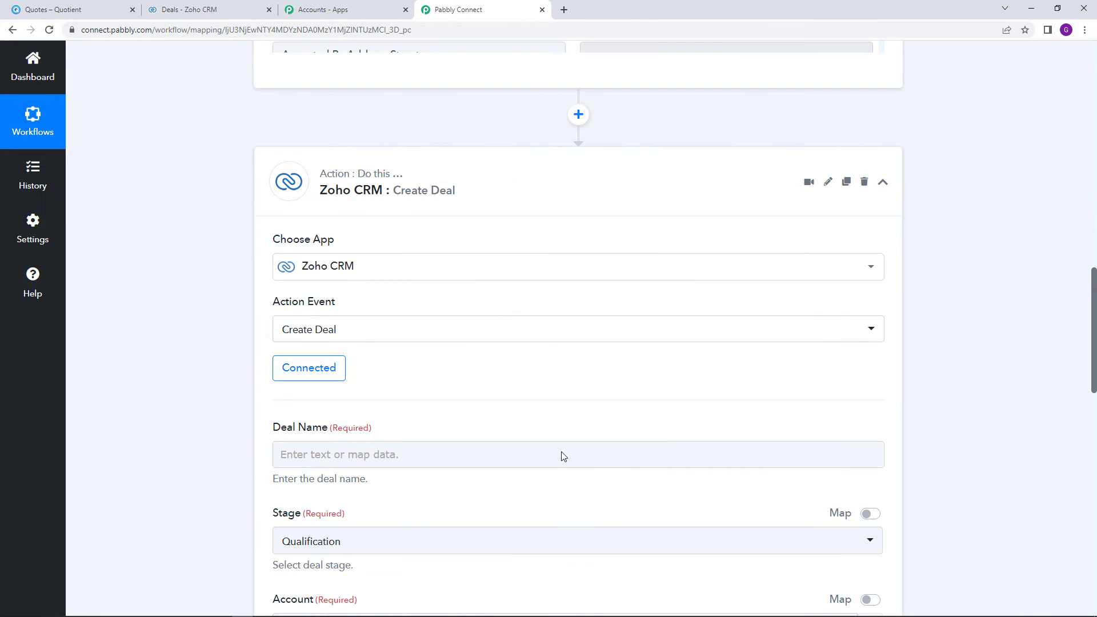
pyautogui.scroll(-3, 541, 383)
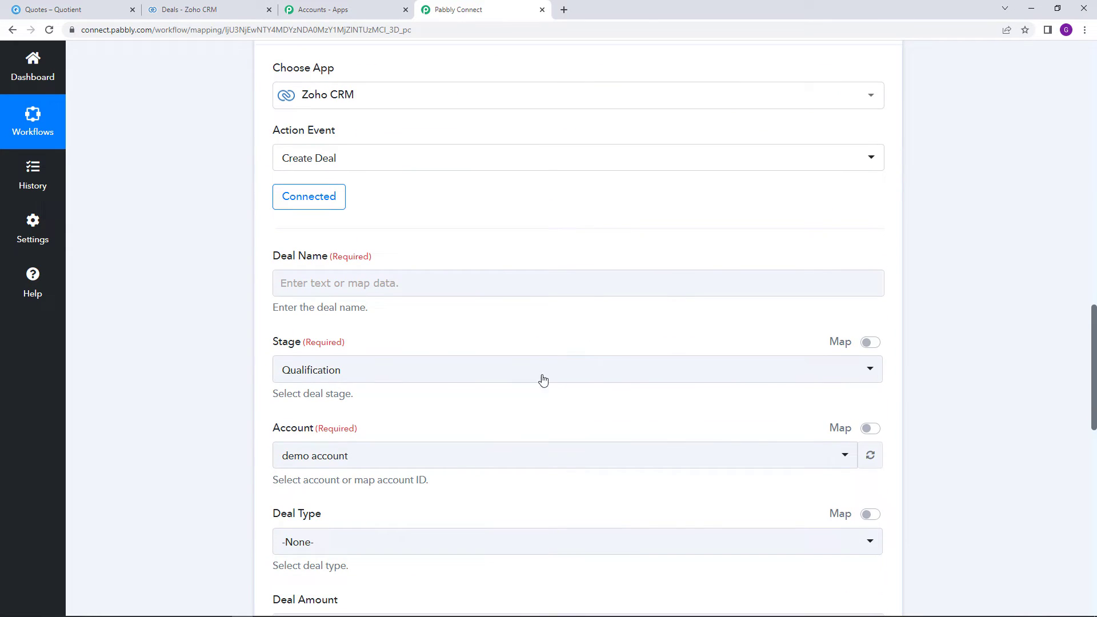
pyautogui.click(410, 291)
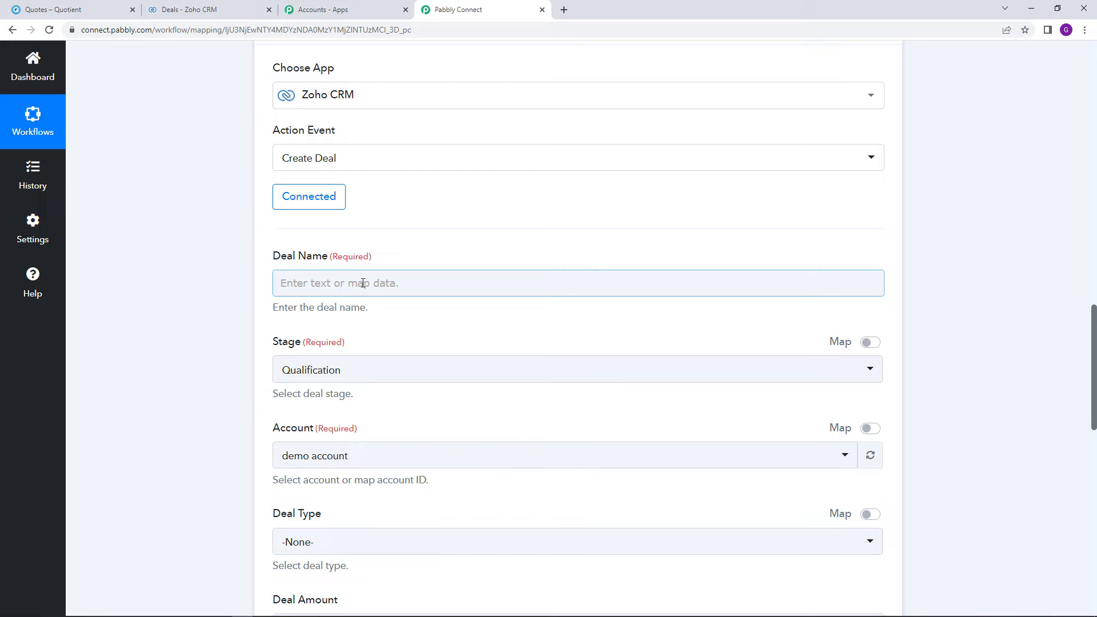
# Map Deal Name to Quotient's Event Name (quote_accepted) and bring up the Stage options
pyautogui.click(340, 285)
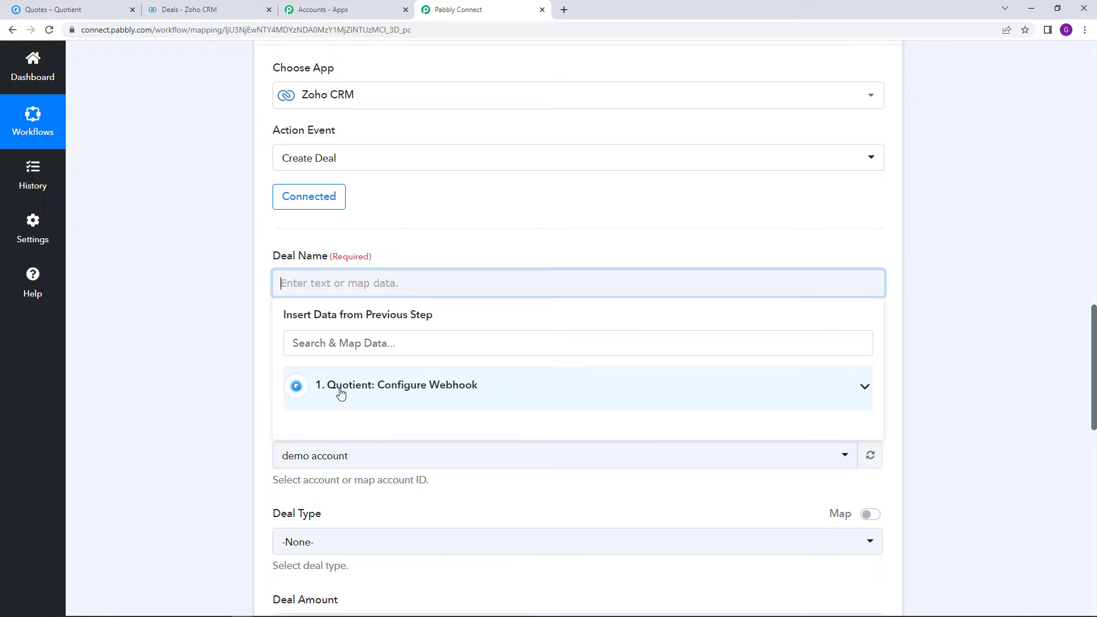
pyautogui.click(544, 393)
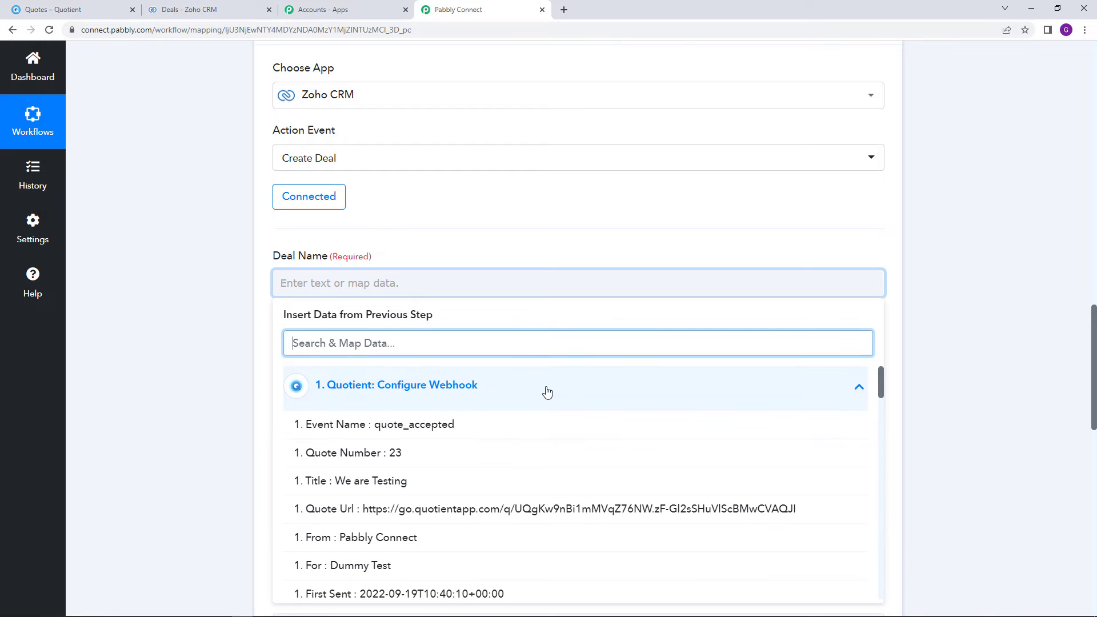
pyautogui.scroll(-1, 654, 393)
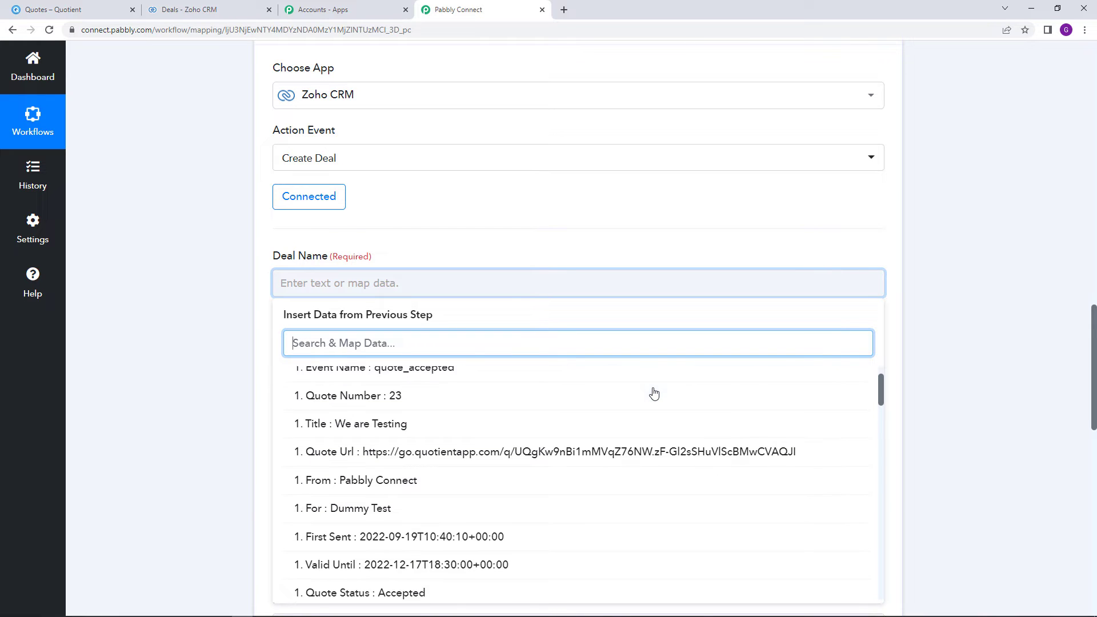
pyautogui.scroll(1, 654, 393)
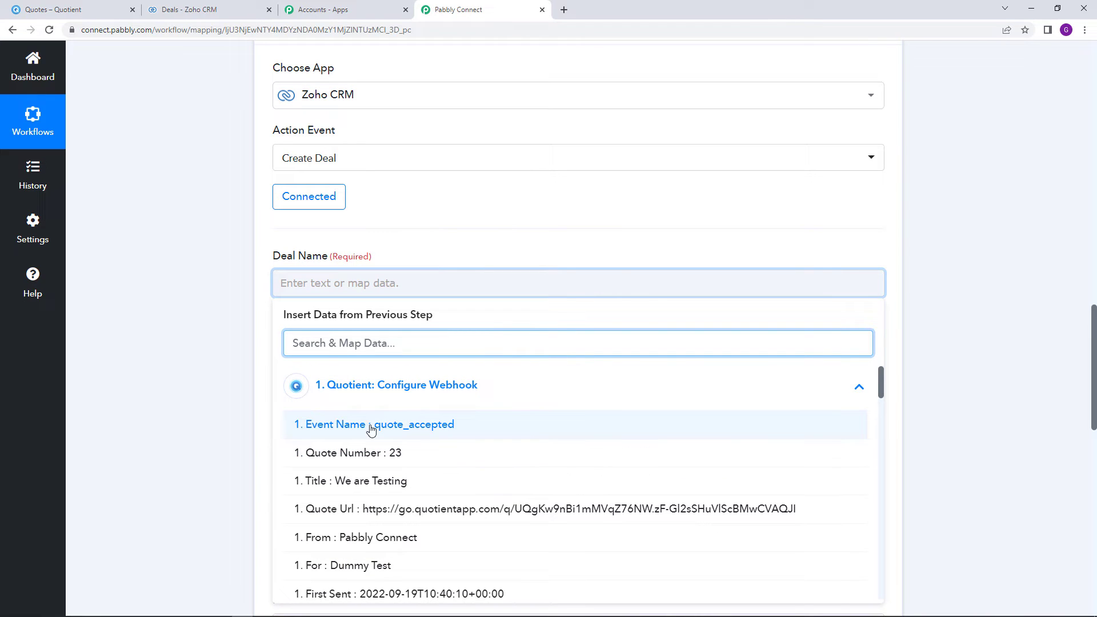
pyautogui.click(420, 436)
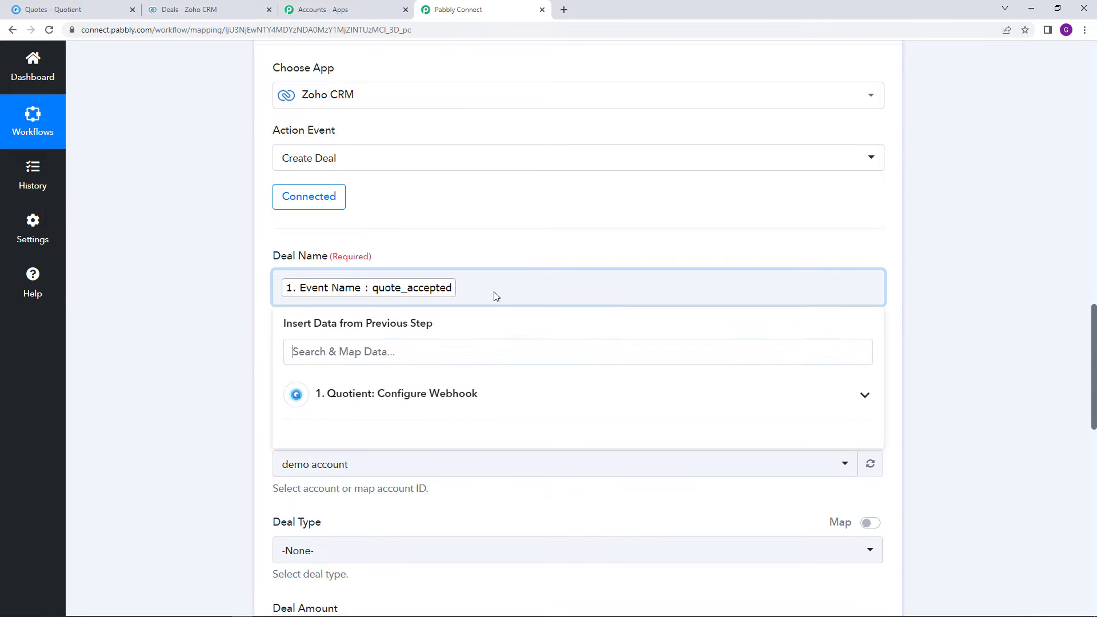
pyautogui.click(497, 252)
pyautogui.click(375, 182)
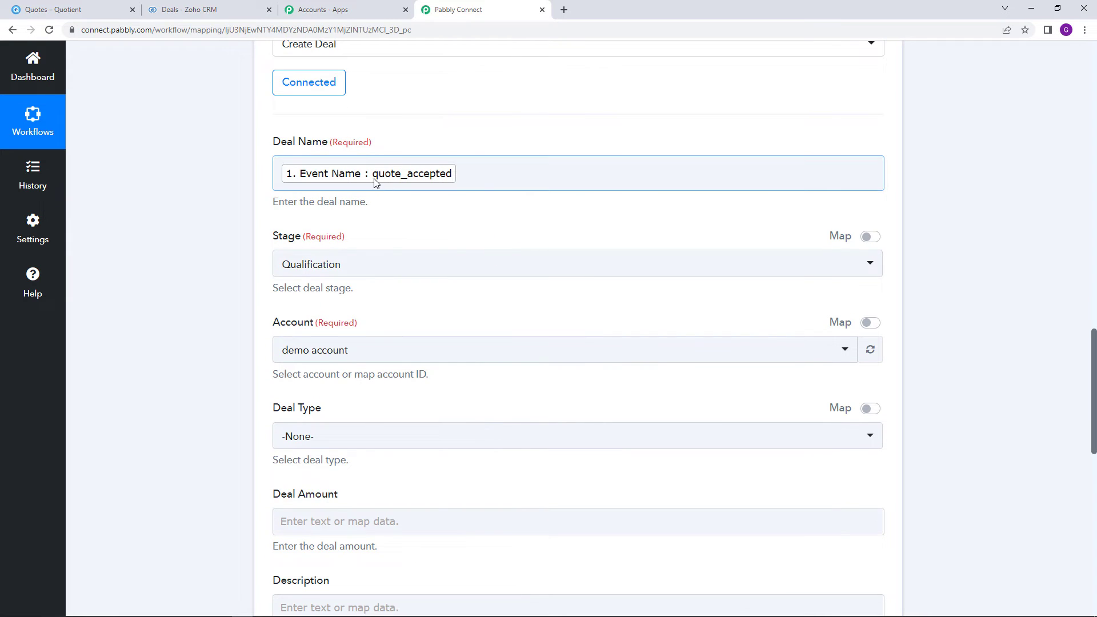
pyautogui.scroll(-1, 463, 238)
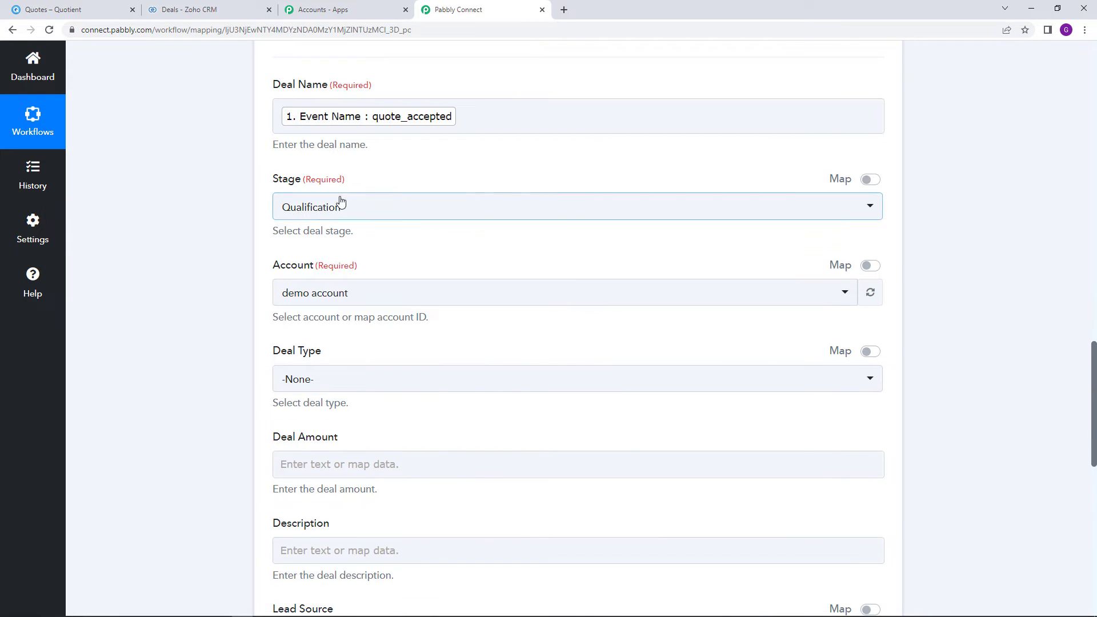
pyautogui.click(353, 208)
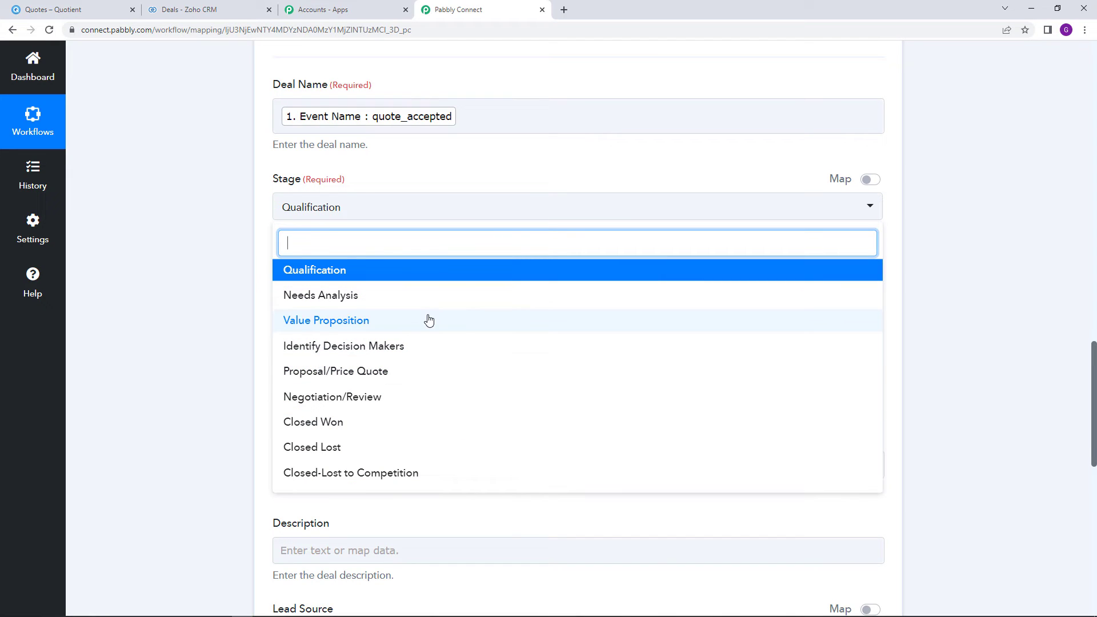
# Review the available deal stages on the Zoho CRM Deals board
pyautogui.click(197, 9)
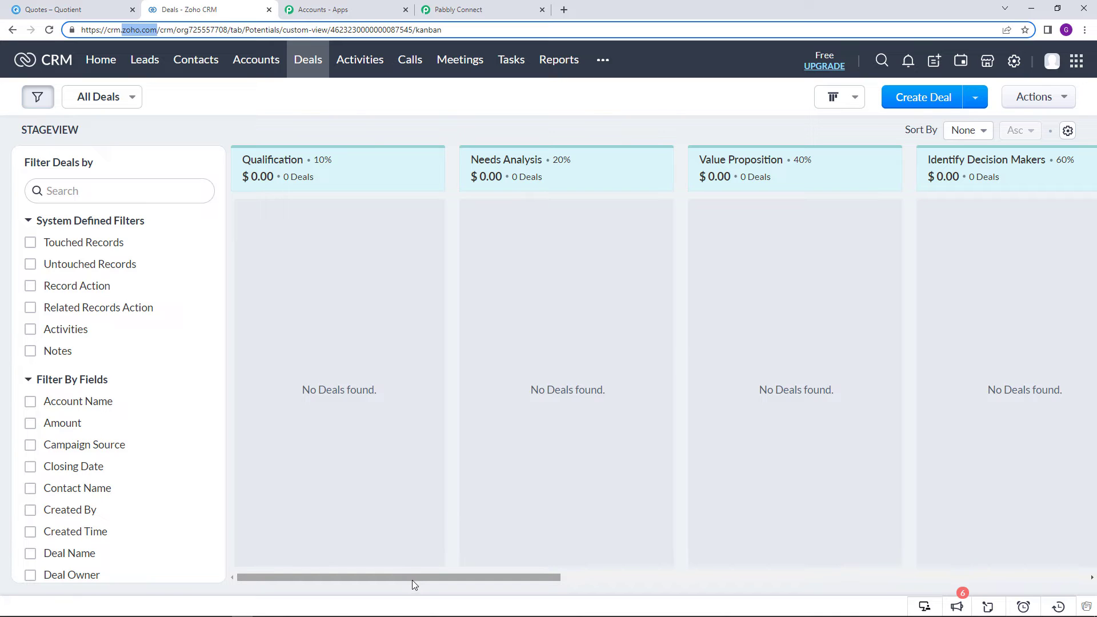
pyautogui.moveTo(412, 580); pyautogui.dragTo(840, 605)
pyautogui.moveTo(765, 598); pyautogui.dragTo(641, 586)
pyautogui.moveTo(482, 294); pyautogui.dragTo(452, 280)
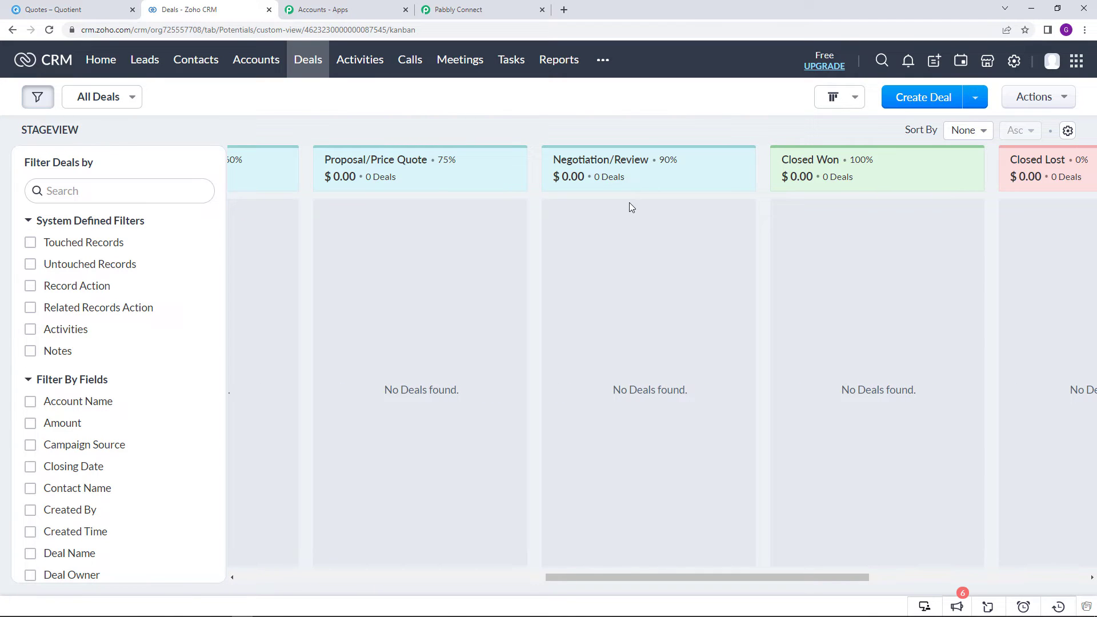
pyautogui.click(457, 10)
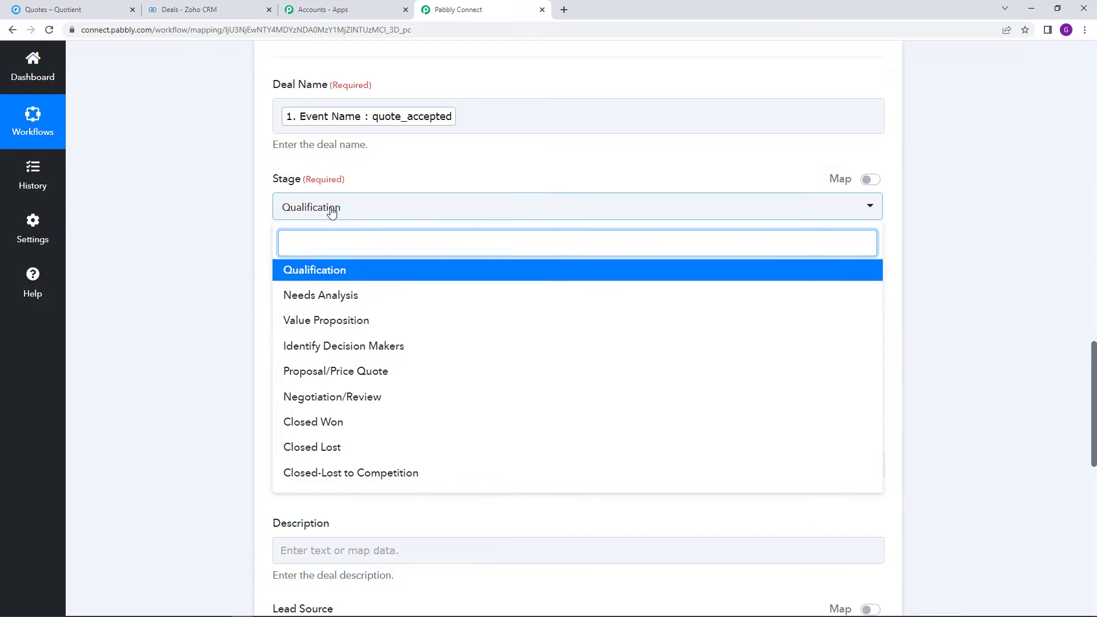
# Set Stage to Negotiation/Review and keep Account as demo account
pyautogui.click(461, 401)
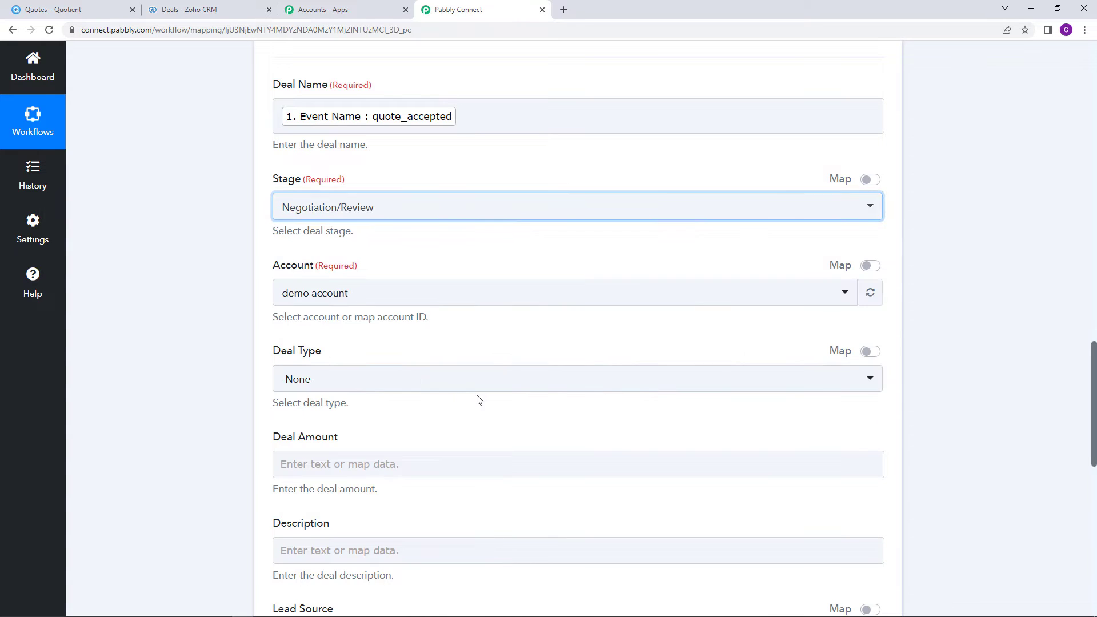
pyautogui.click(489, 293)
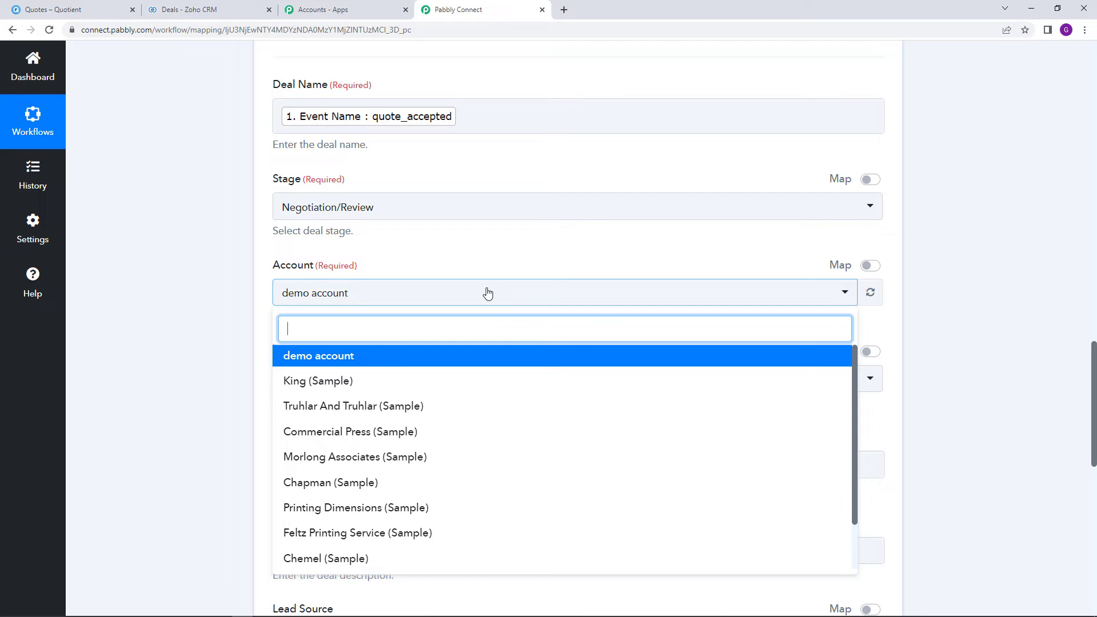
pyautogui.click(455, 364)
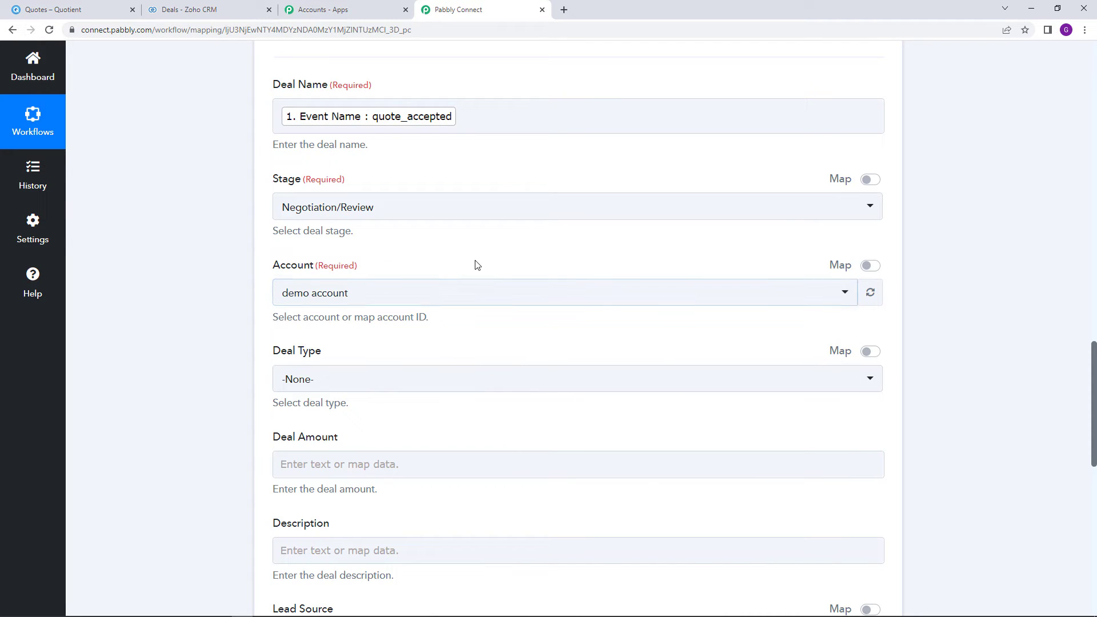
pyautogui.scroll(-1, 478, 309)
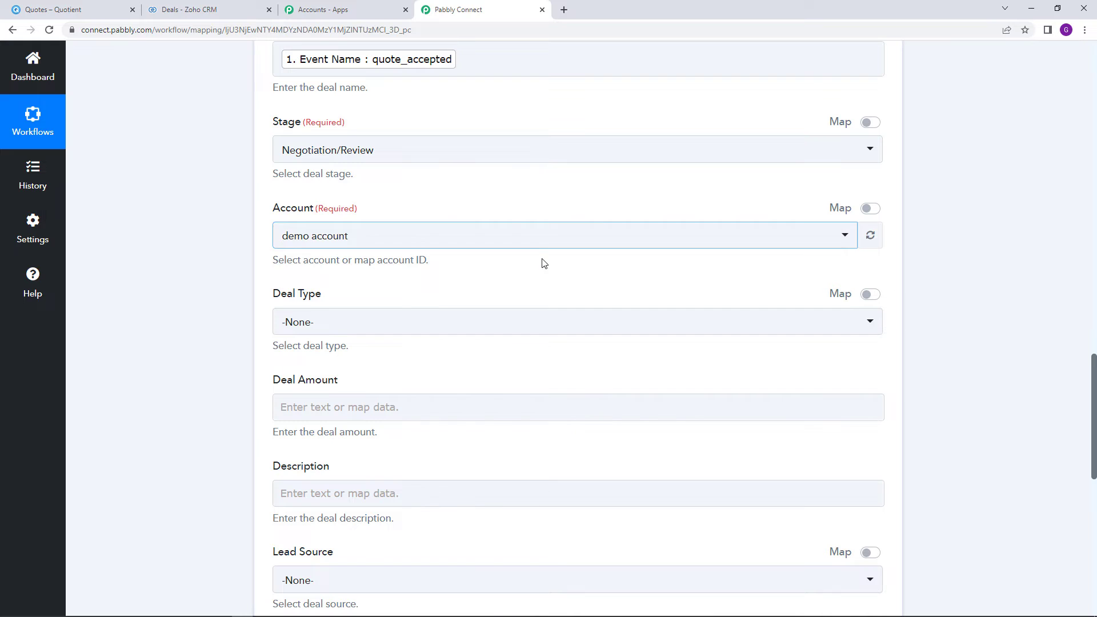
pyautogui.scroll(-1, 544, 274)
# Set the Deal Type to New Business
pyautogui.click(480, 266)
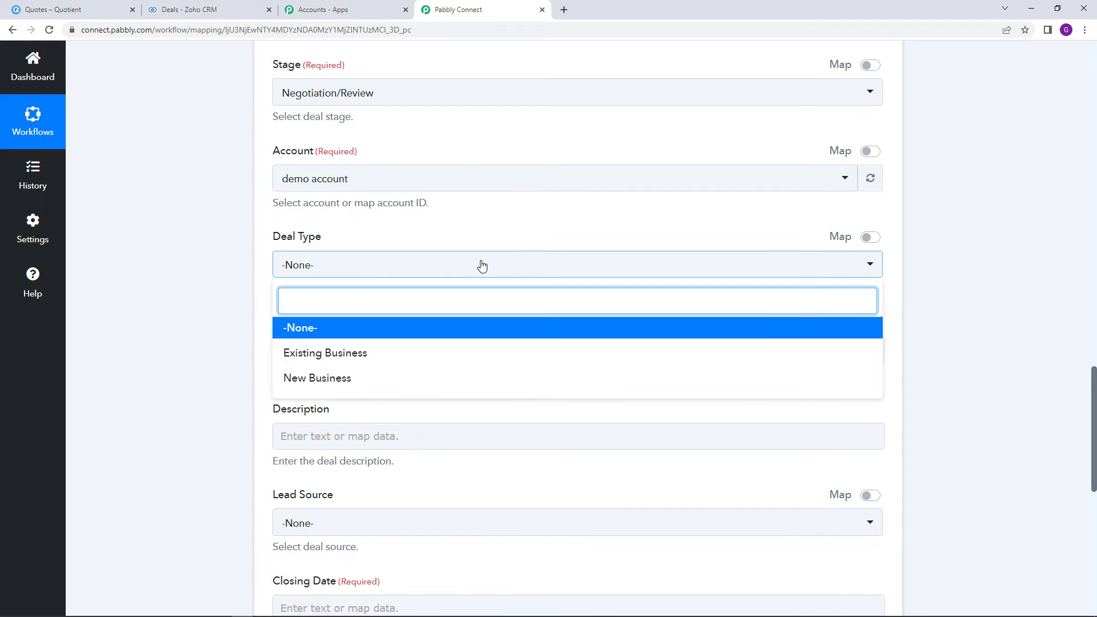
pyautogui.click(460, 379)
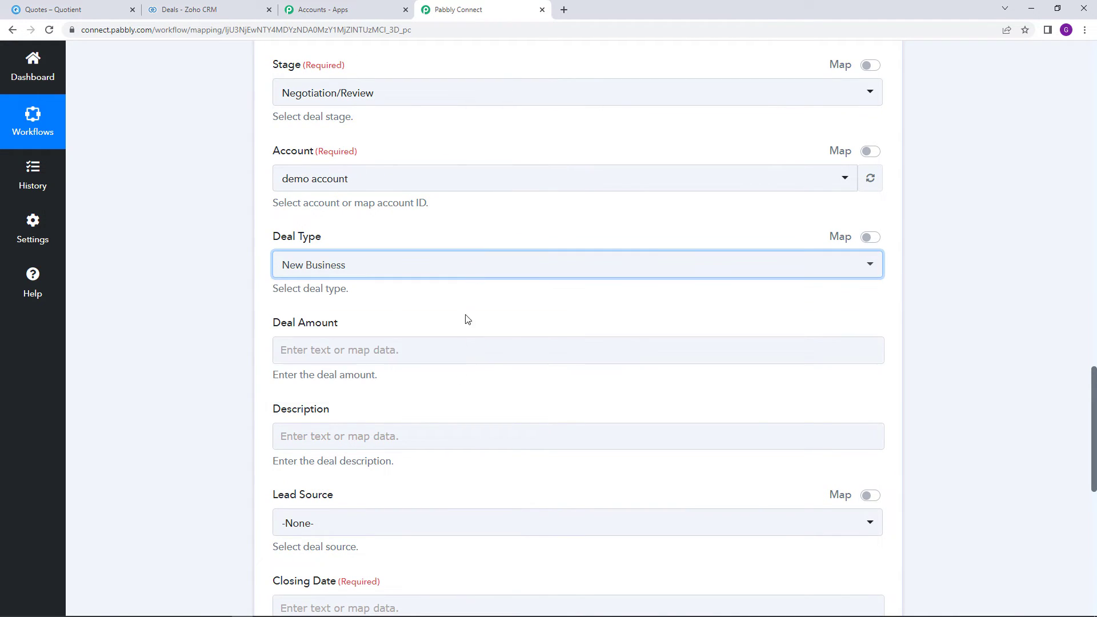
pyautogui.scroll(-2, 492, 234)
# Map Deal Amount to the quote's 1. Total Includes Tax value
pyautogui.click(498, 233)
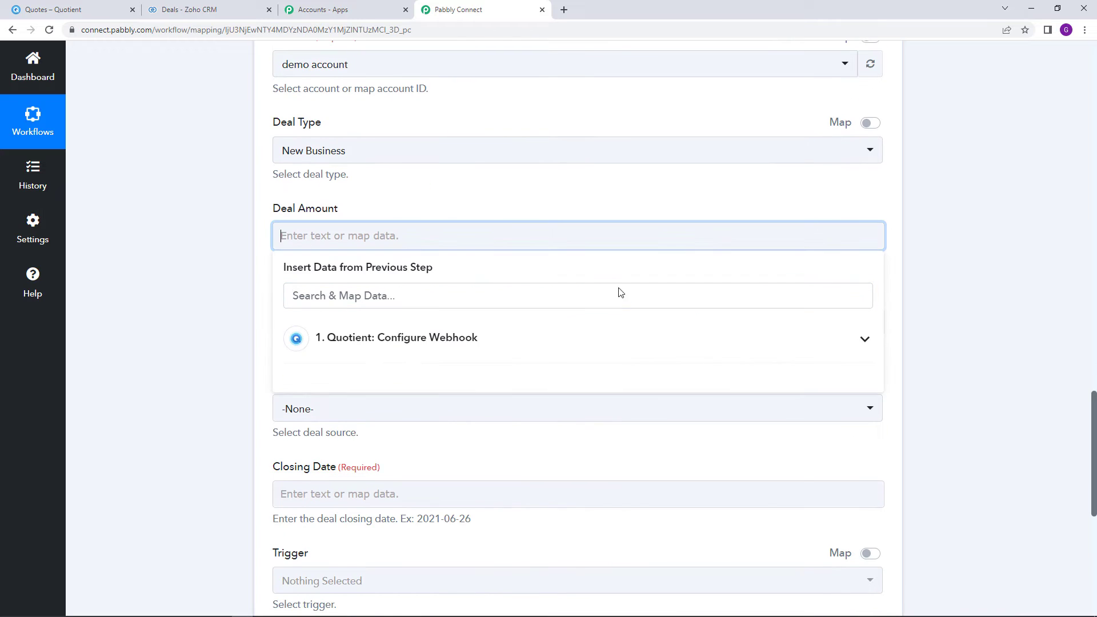
pyautogui.click(560, 335)
pyautogui.scroll(-7, 569, 352)
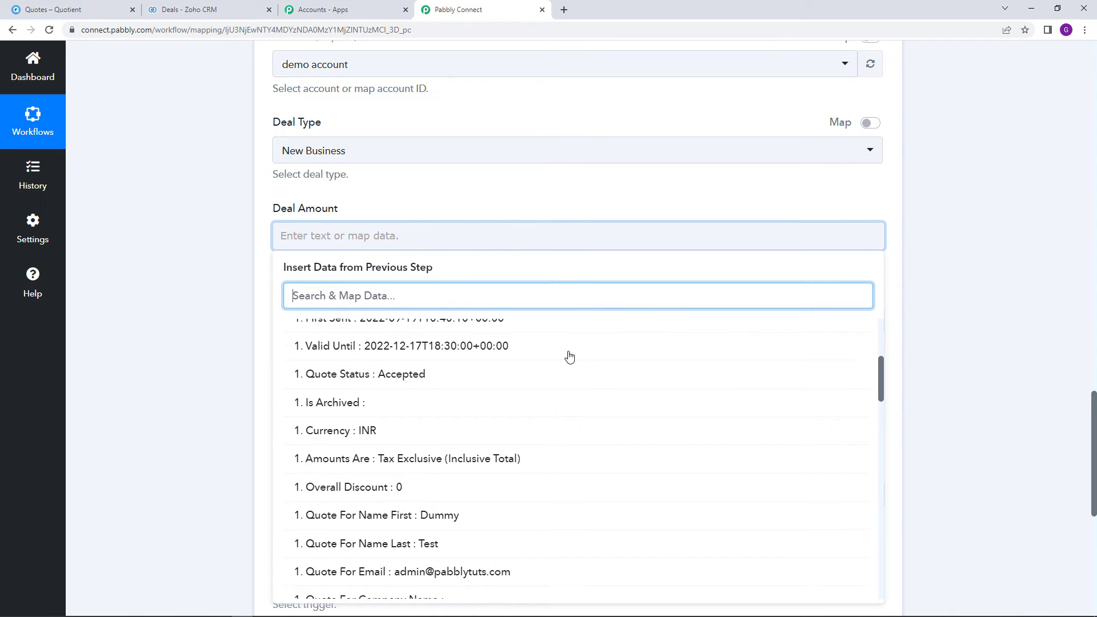
pyautogui.scroll(-5, 568, 357)
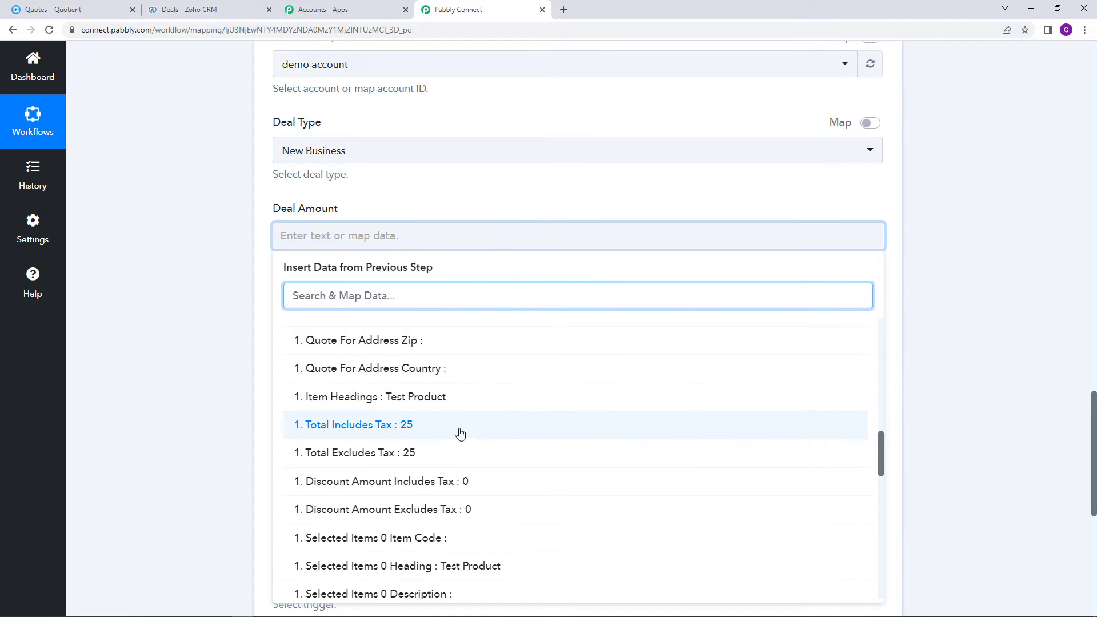
pyautogui.click(404, 434)
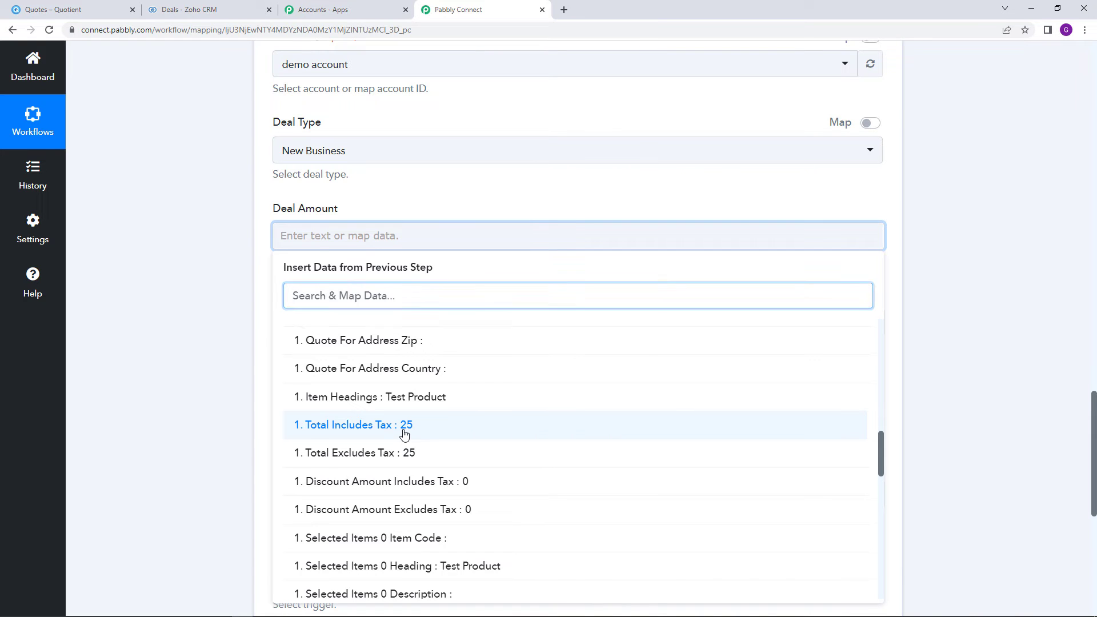
pyautogui.click(543, 205)
pyautogui.scroll(-3, 693, 326)
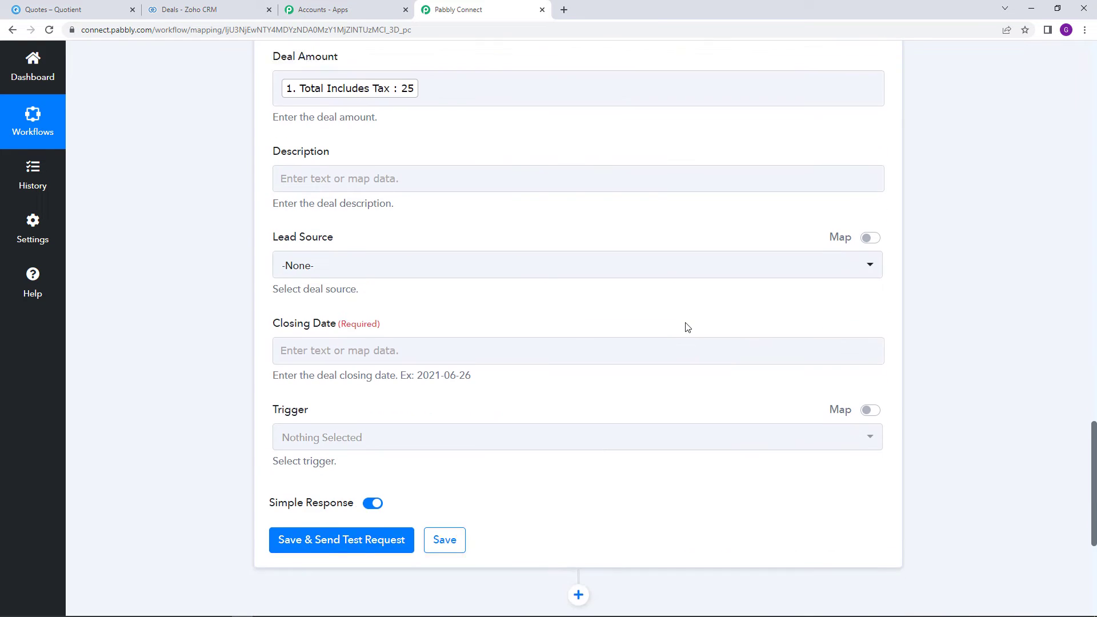
pyautogui.click(413, 163)
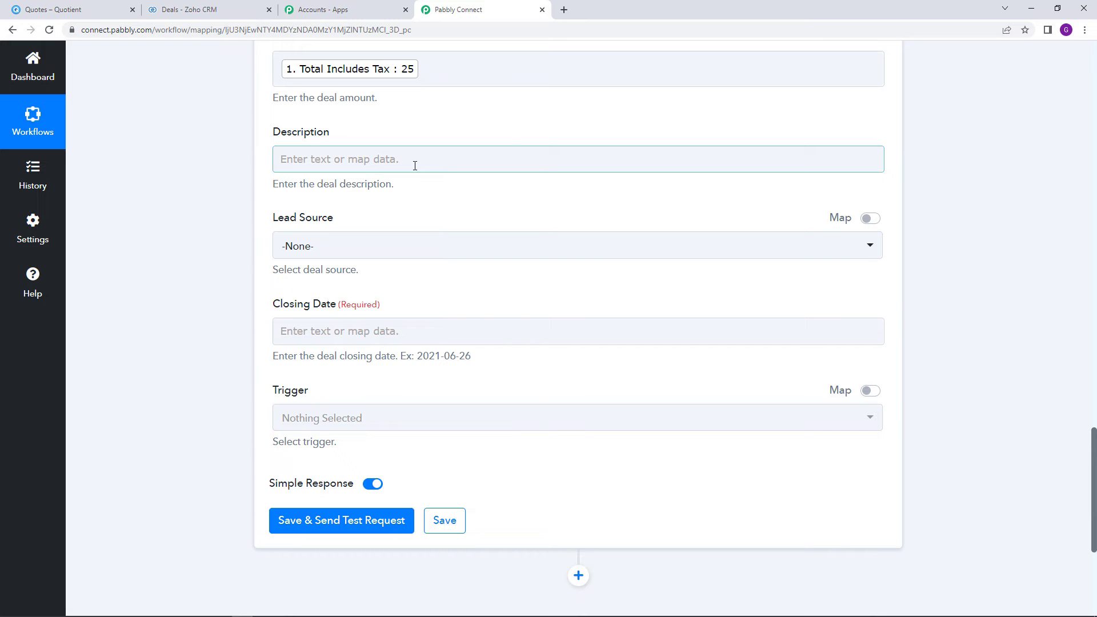
# Set the Lead Source to Chat
pyautogui.scroll(-1, 429, 174)
pyautogui.click(417, 189)
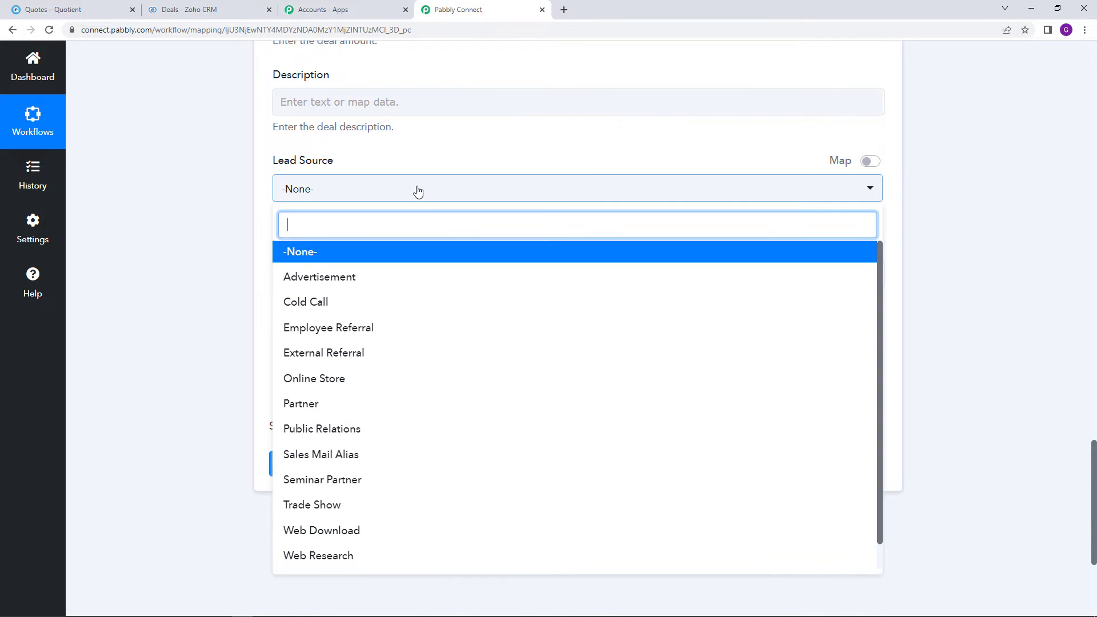
pyautogui.scroll(-1, 495, 426)
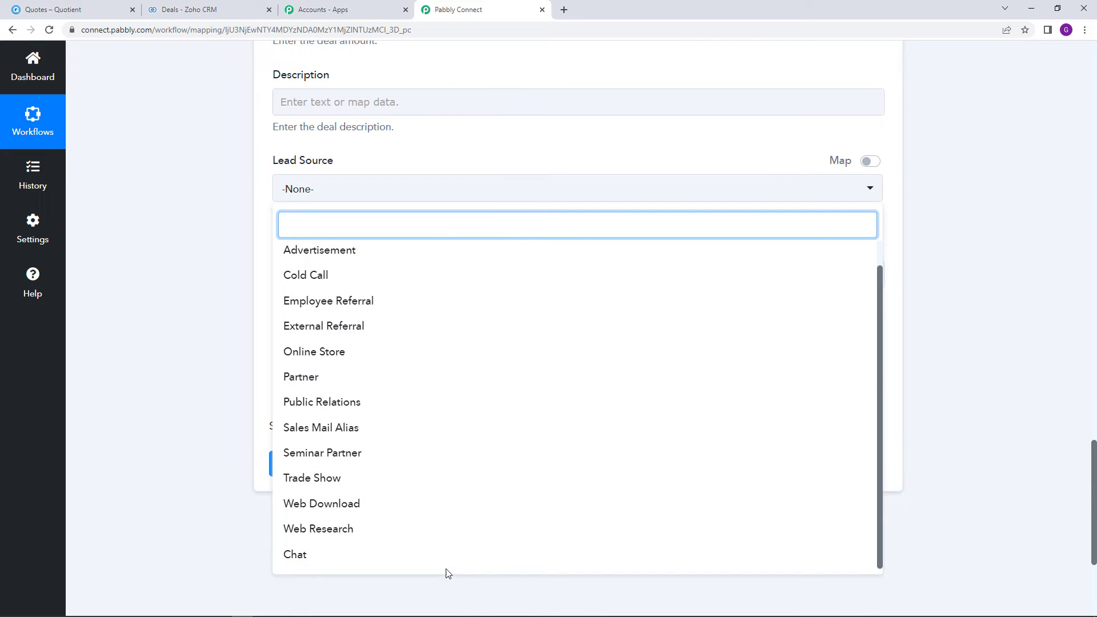
pyautogui.click(429, 557)
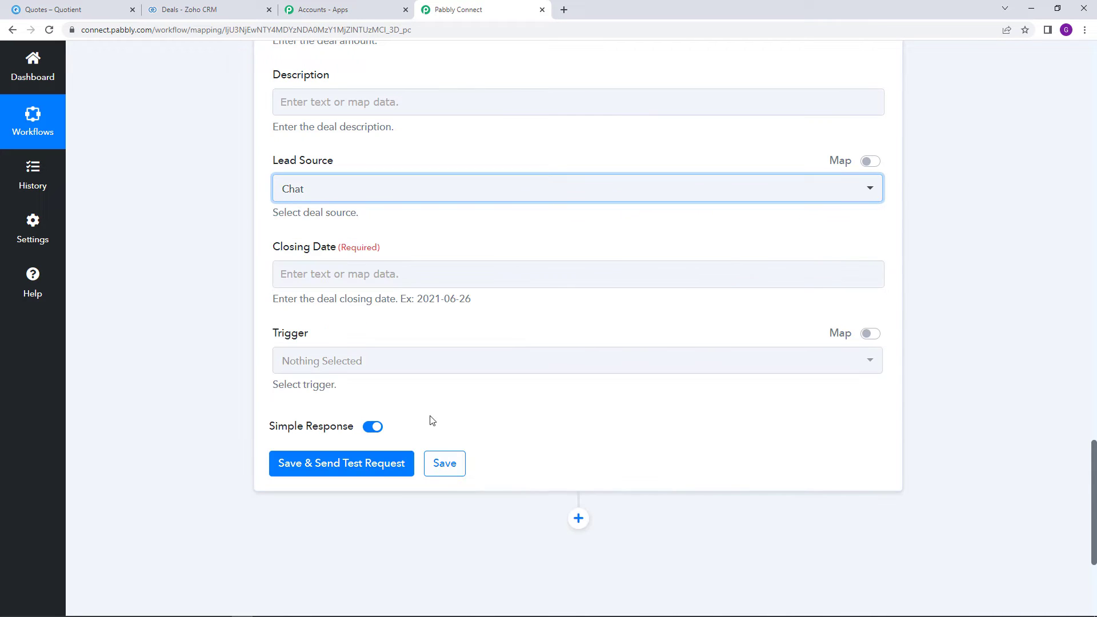
pyautogui.scroll(-2, 297, 141)
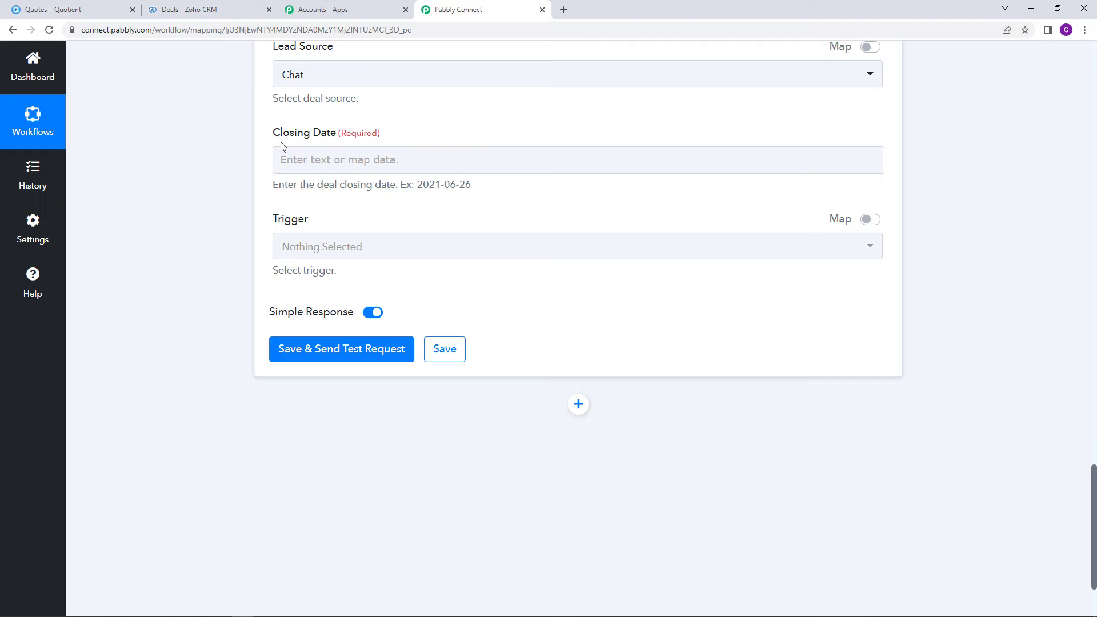
pyautogui.moveTo(277, 137); pyautogui.dragTo(400, 140)
pyautogui.click(382, 138)
pyautogui.moveTo(1088, 503); pyautogui.dragTo(1093, 91)
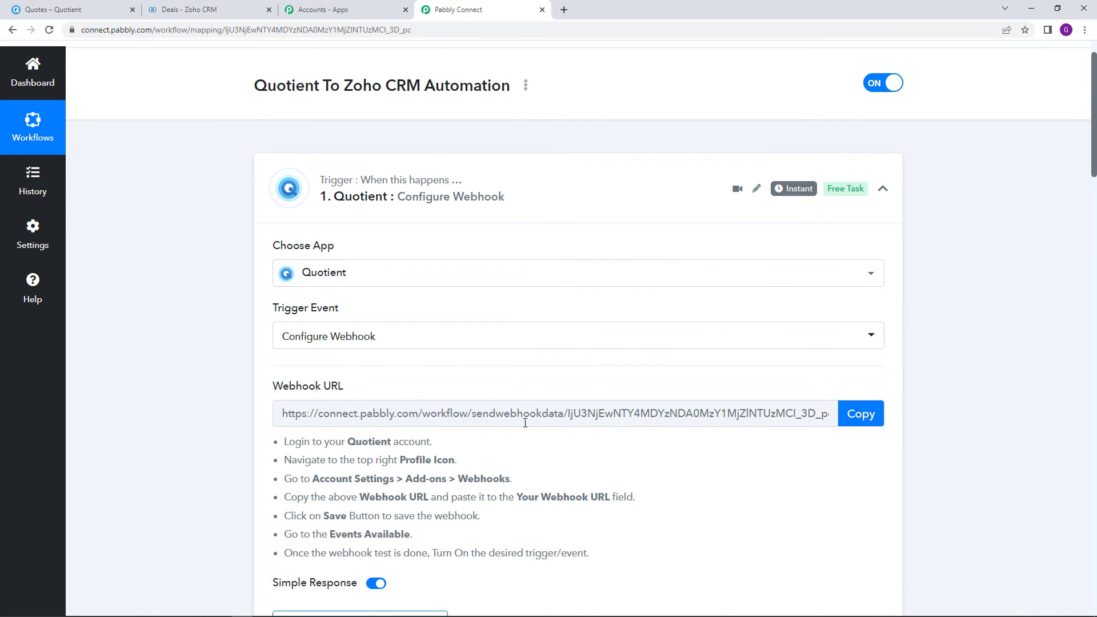
pyautogui.scroll(-7, 743, 429)
pyautogui.scroll(15, 735, 398)
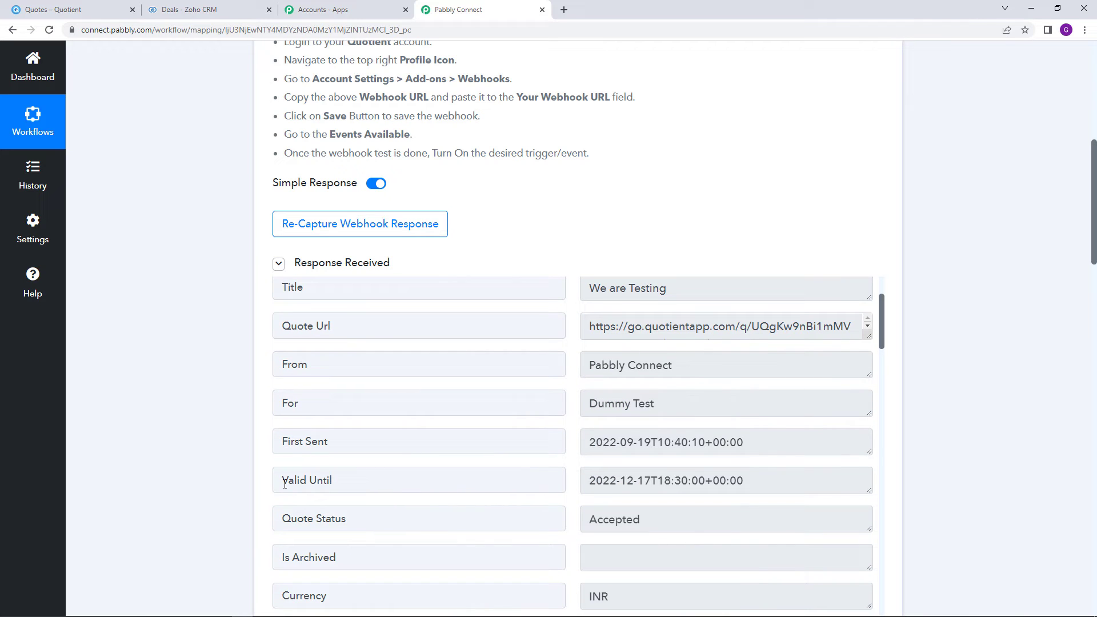
pyautogui.moveTo(285, 485); pyautogui.dragTo(343, 484)
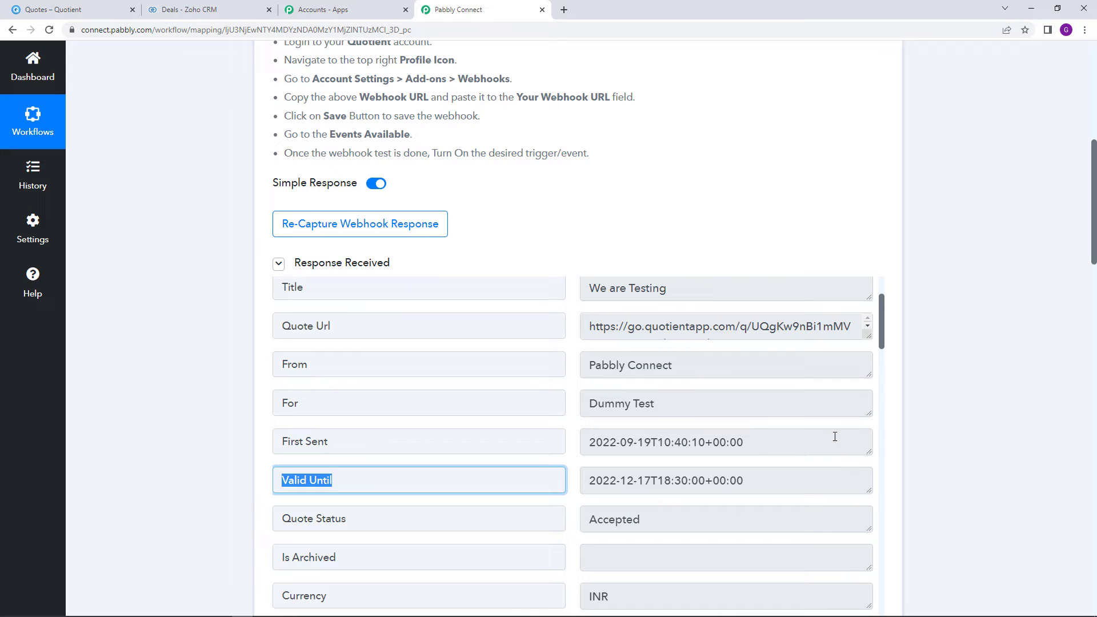
pyautogui.moveTo(587, 484); pyautogui.dragTo(750, 489)
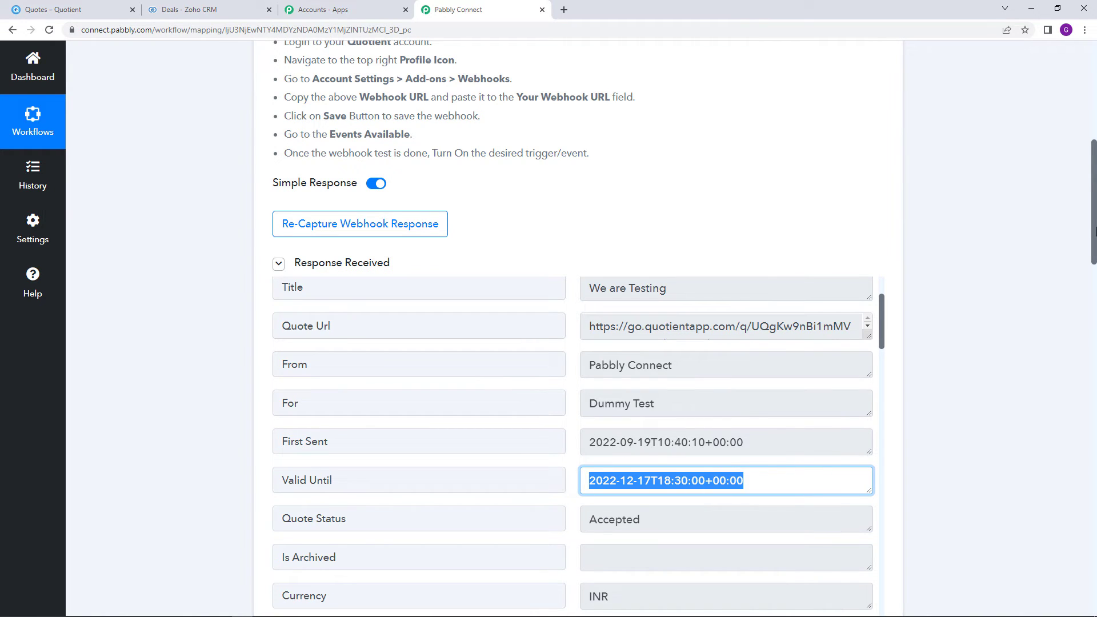
pyautogui.scroll(-20, 938, 441)
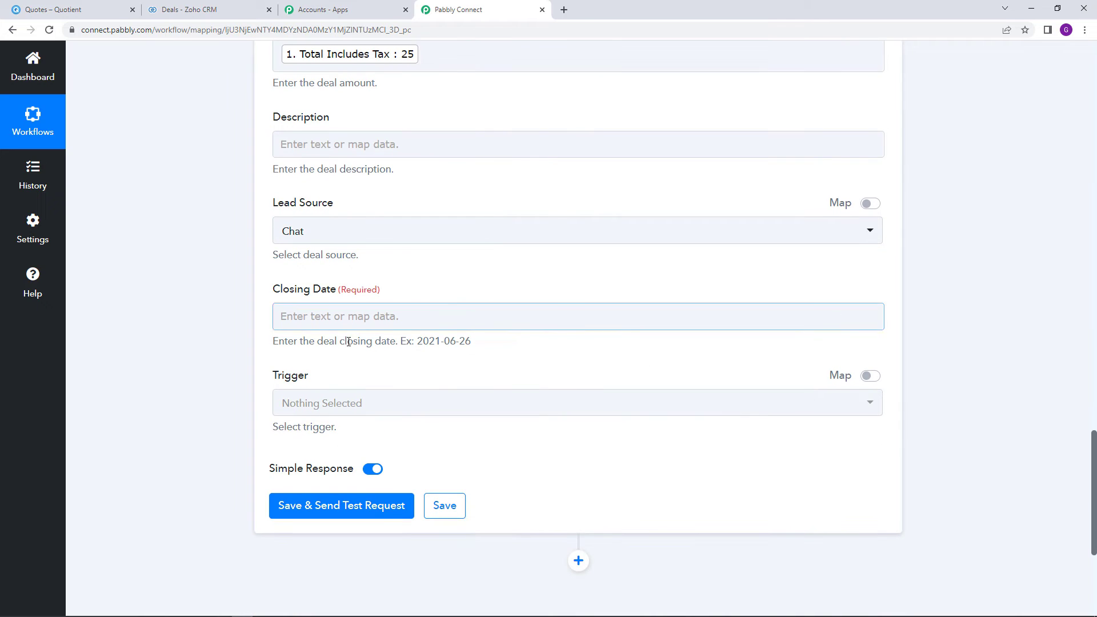
pyautogui.moveTo(274, 341); pyautogui.dragTo(353, 353)
pyautogui.click(414, 344)
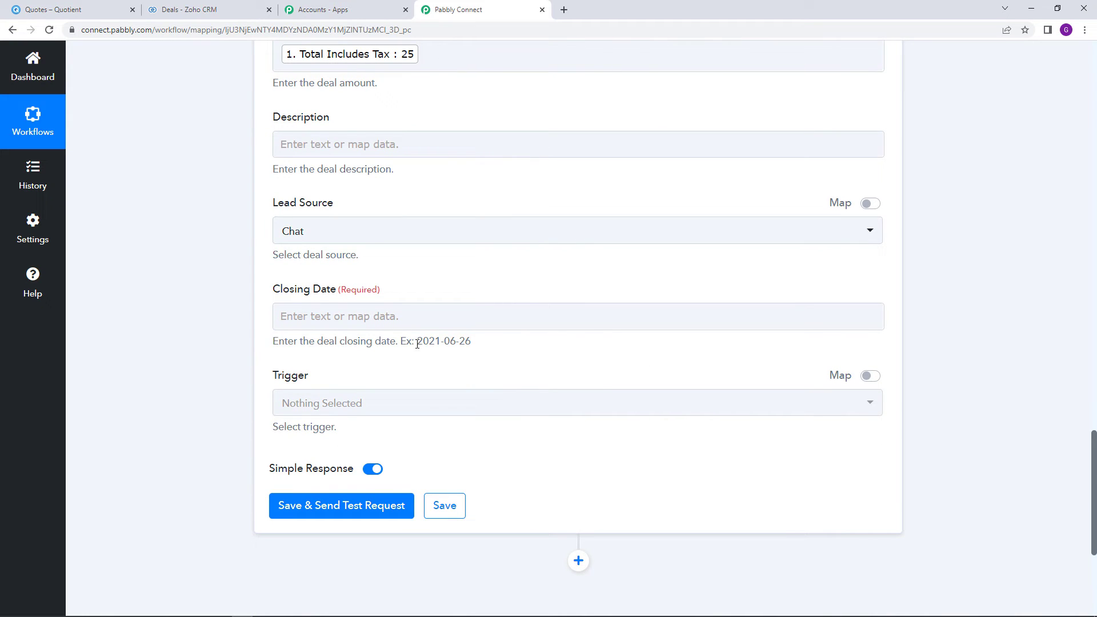
pyautogui.moveTo(424, 343); pyautogui.dragTo(474, 351)
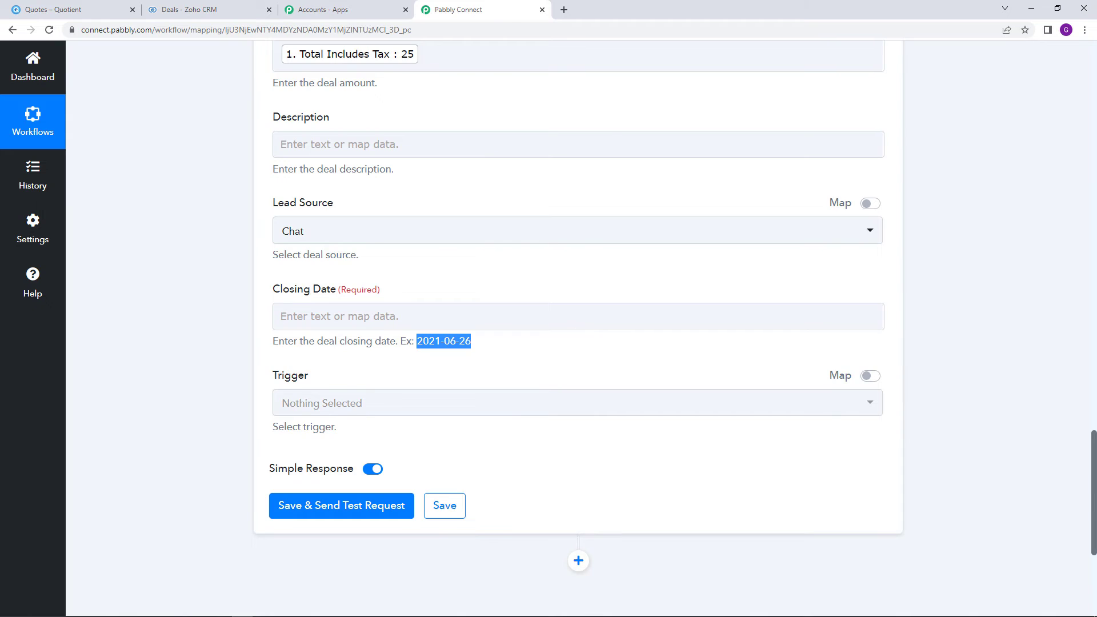
pyautogui.moveTo(1095, 483); pyautogui.dragTo(1096, 212)
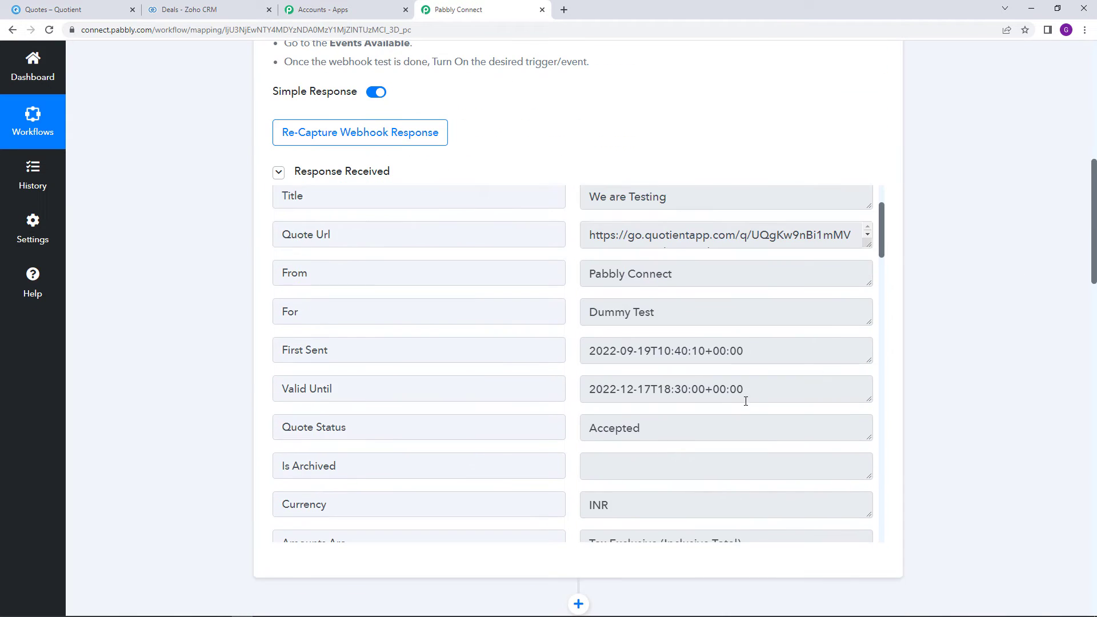
pyautogui.moveTo(592, 394); pyautogui.dragTo(754, 394)
pyautogui.click(937, 364)
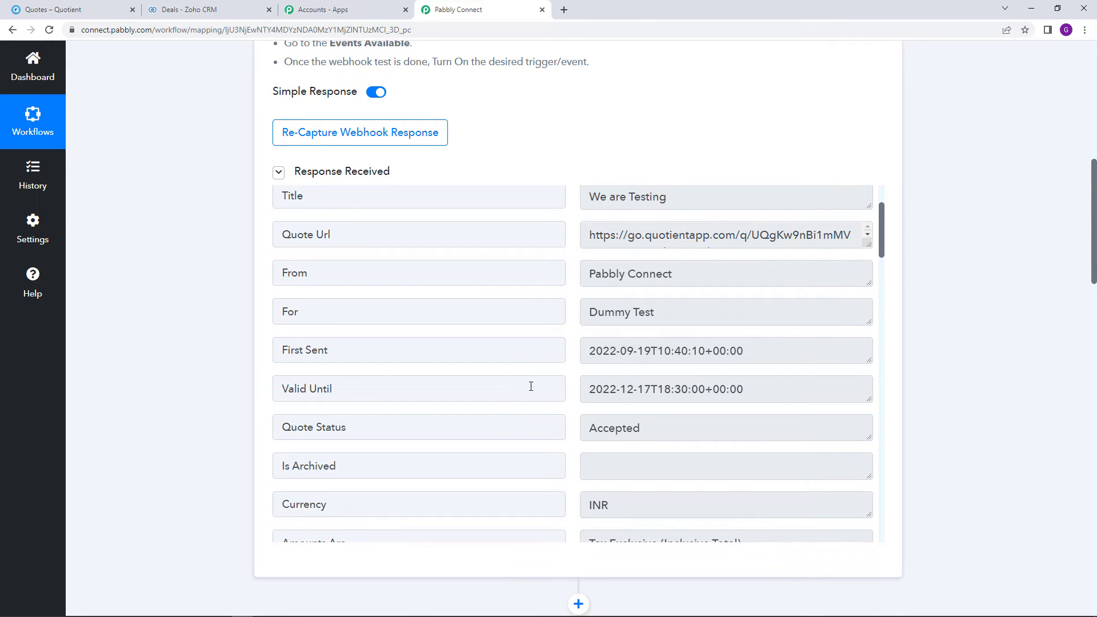
pyautogui.moveTo(586, 393); pyautogui.dragTo(805, 393)
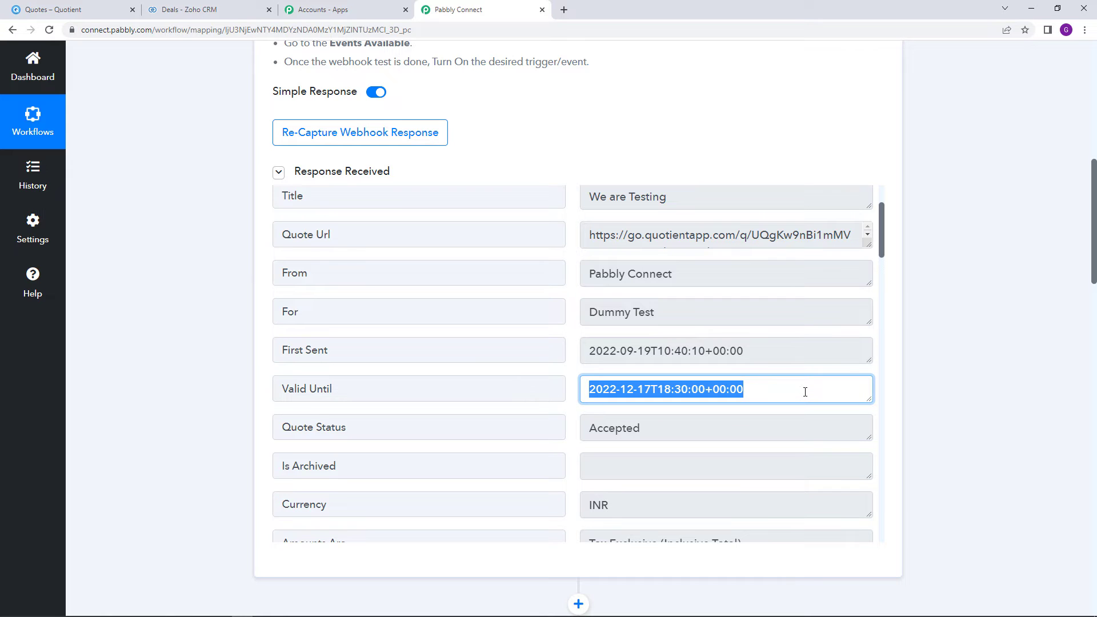
pyautogui.click(995, 399)
pyautogui.scroll(-7, 995, 398)
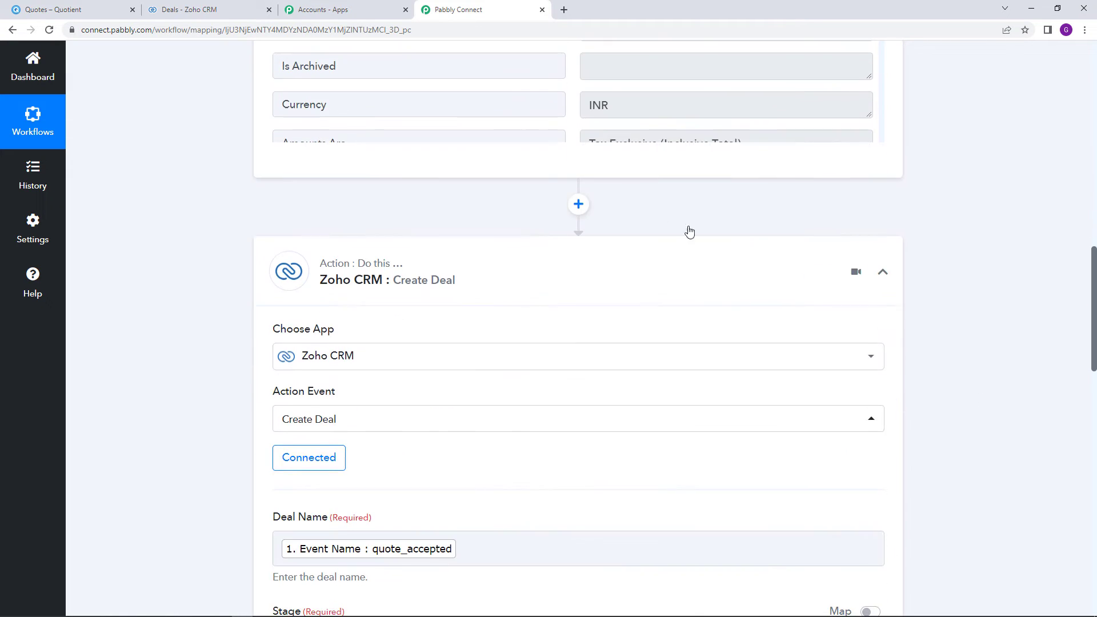
# Insert a Date/Time Formatter step before the Zoho CRM action
pyautogui.click(579, 205)
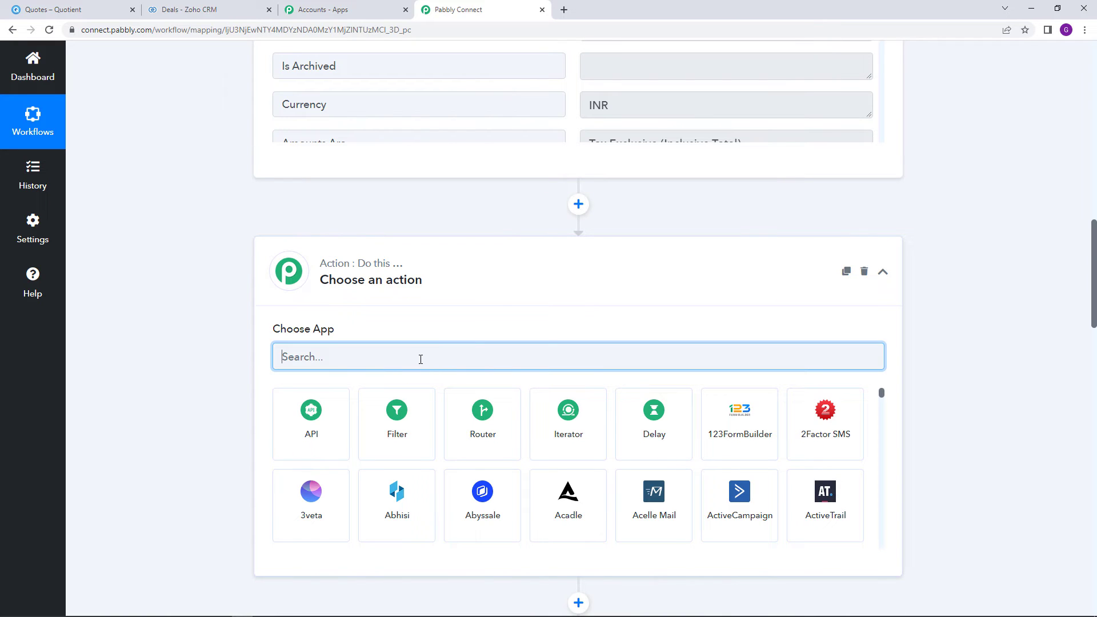
pyautogui.write('Date')
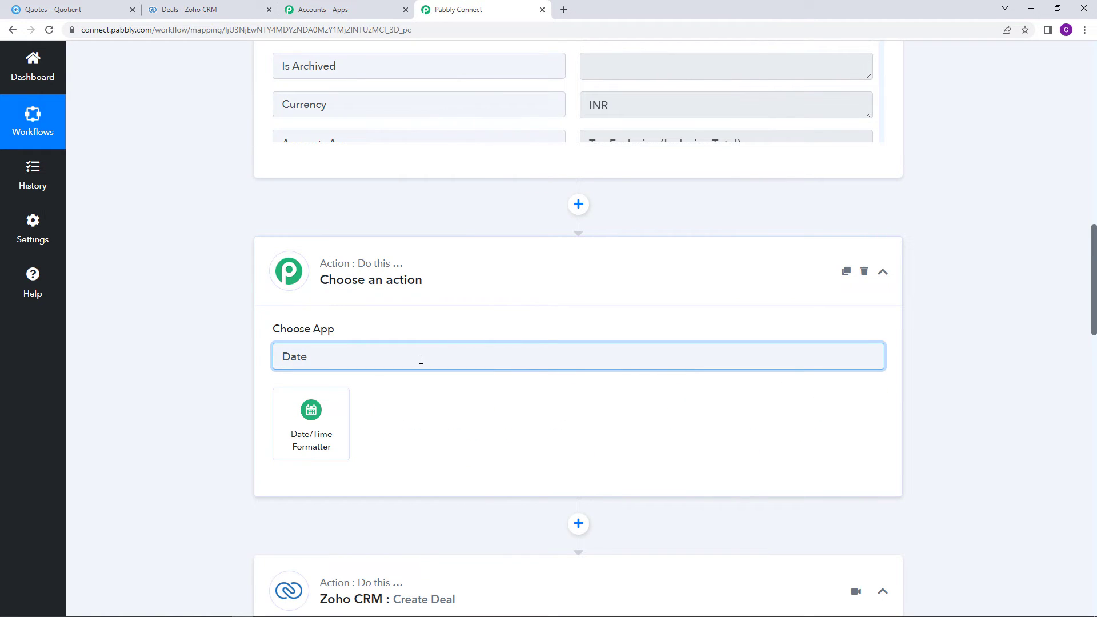
pyautogui.click(280, 418)
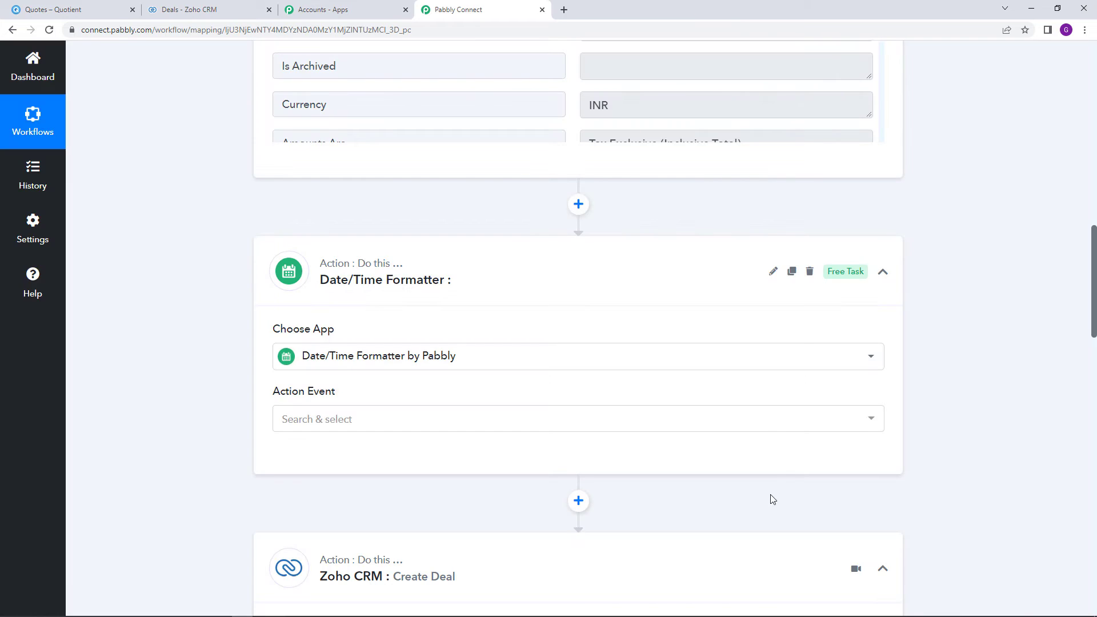
pyautogui.moveTo(847, 277)
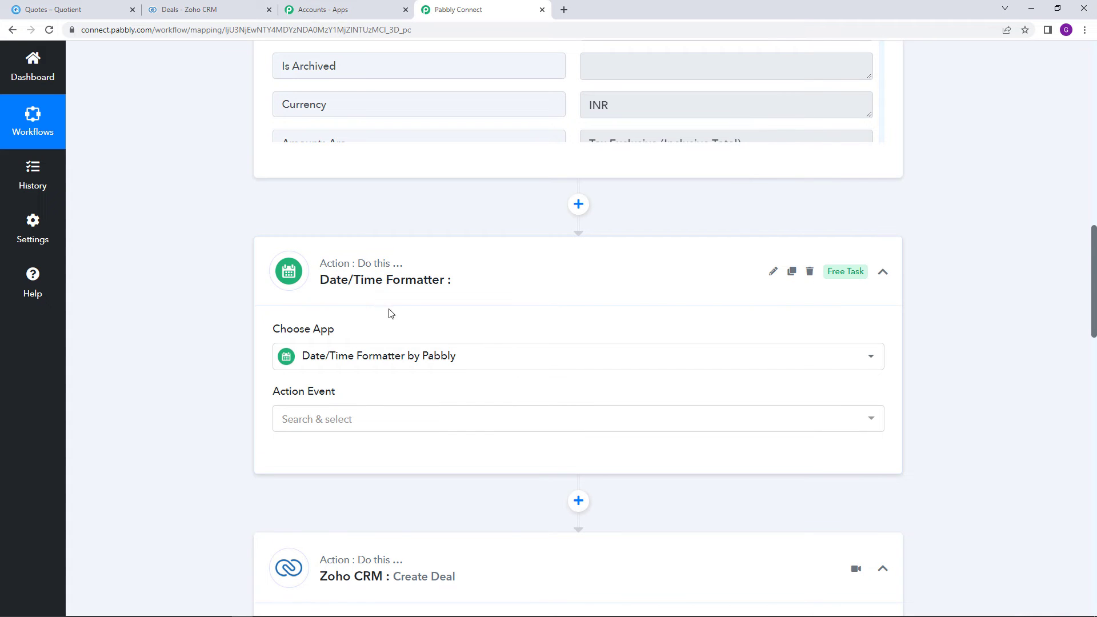
# Choose Format Date Only as the formatter's action event and connect the step
pyautogui.click(444, 426)
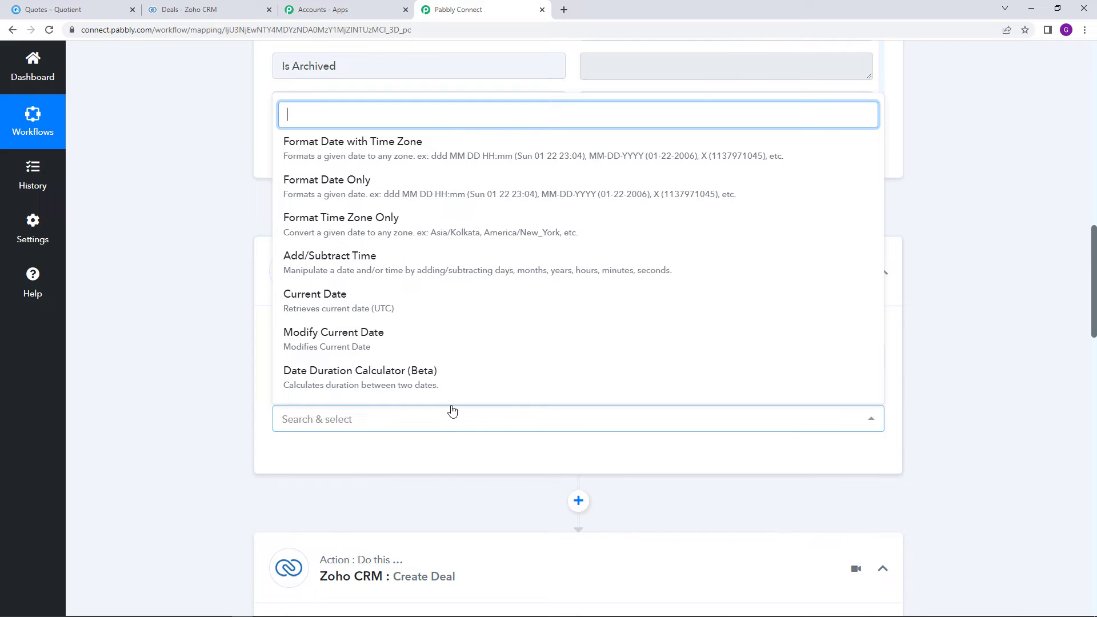
pyautogui.click(432, 192)
pyautogui.scroll(2, 666, 158)
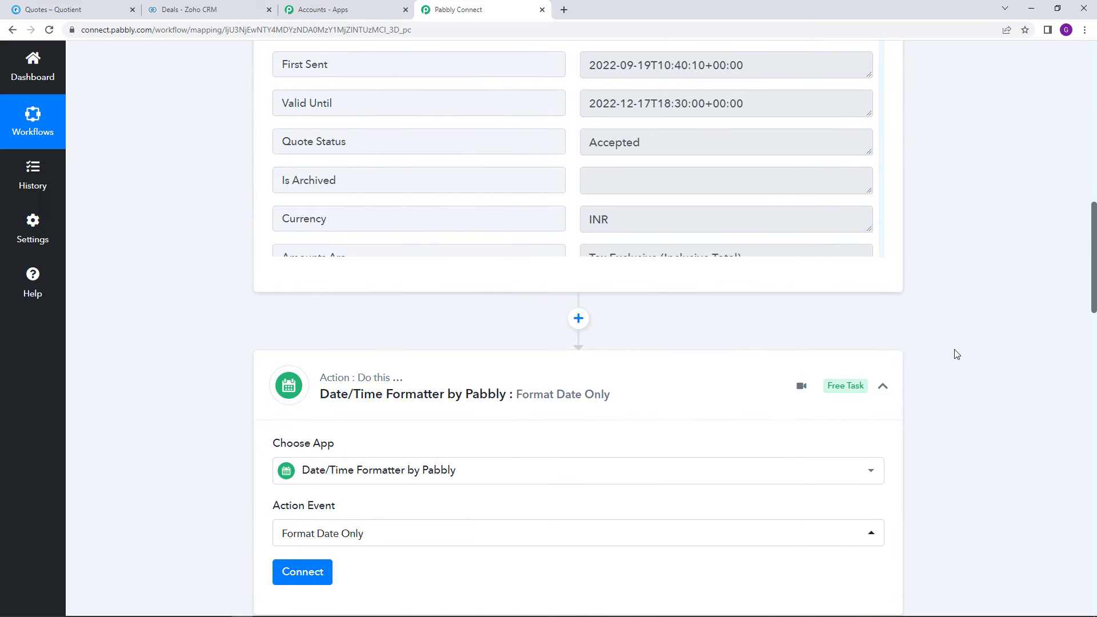
pyautogui.scroll(-4, 956, 354)
pyautogui.click(313, 346)
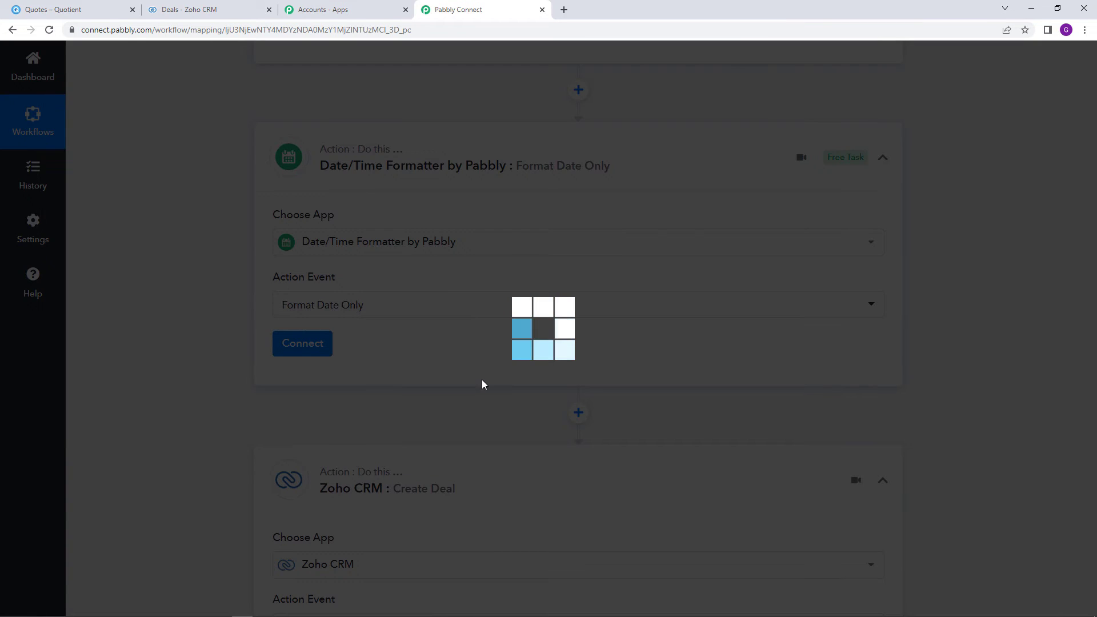
pyautogui.scroll(-3, 486, 371)
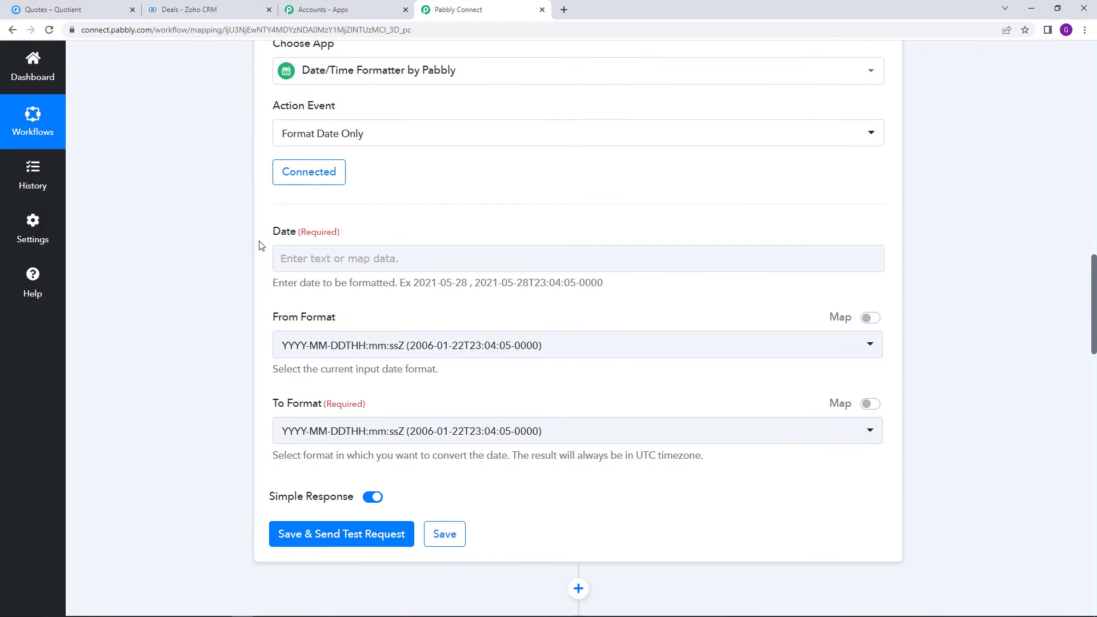
# Map the quote's 1. Valid Until date into the formatter's Date field
pyautogui.click(311, 257)
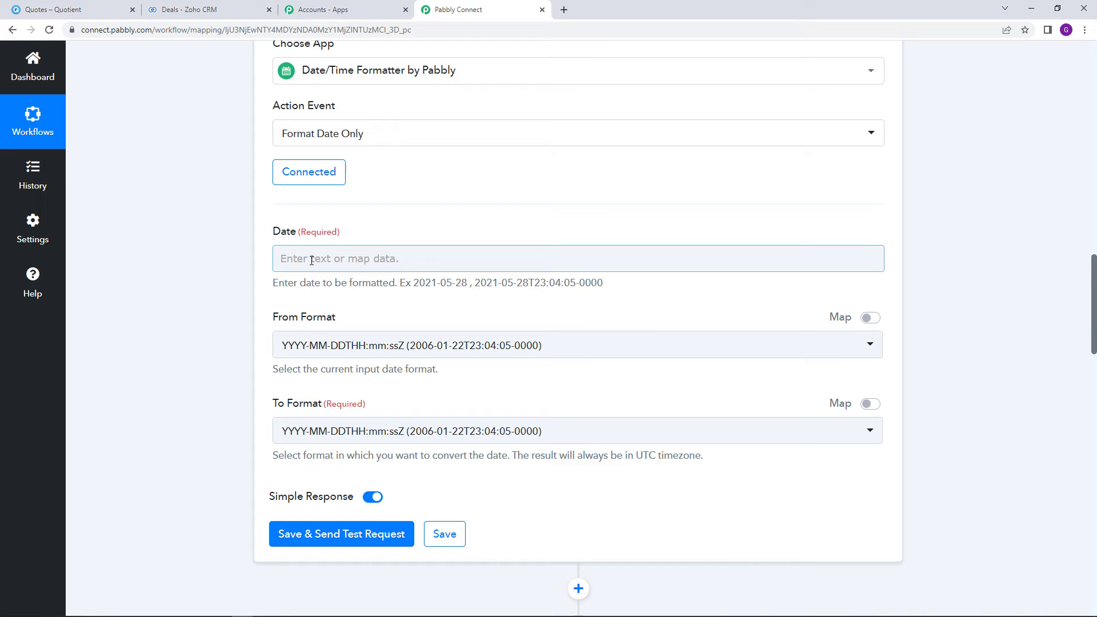
pyautogui.click(312, 260)
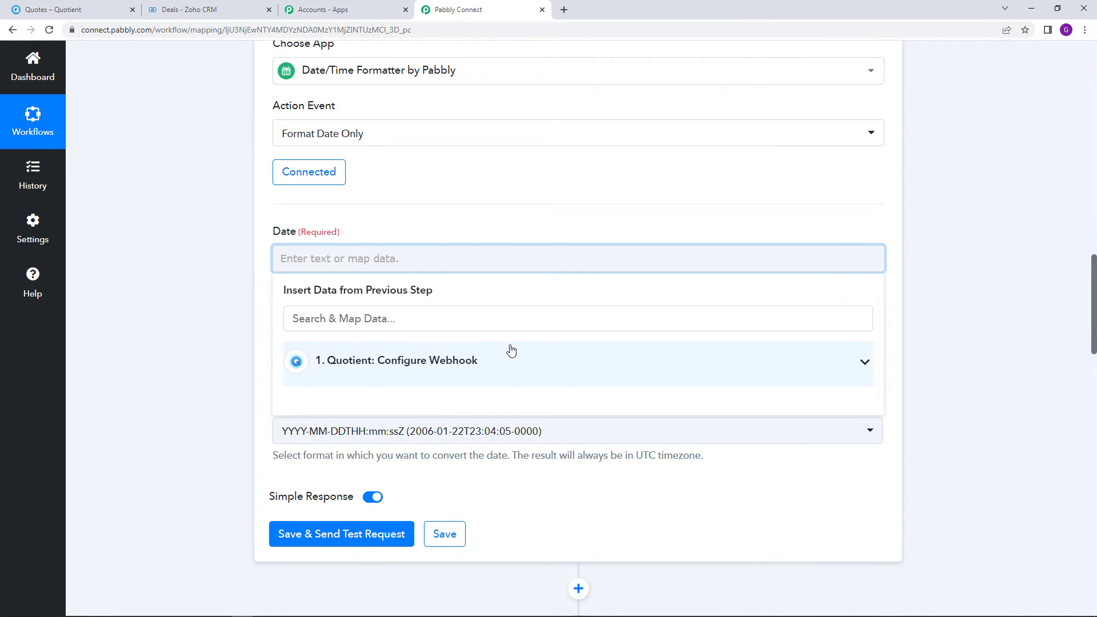
pyautogui.click(529, 362)
pyautogui.scroll(-3, 545, 388)
pyautogui.click(455, 426)
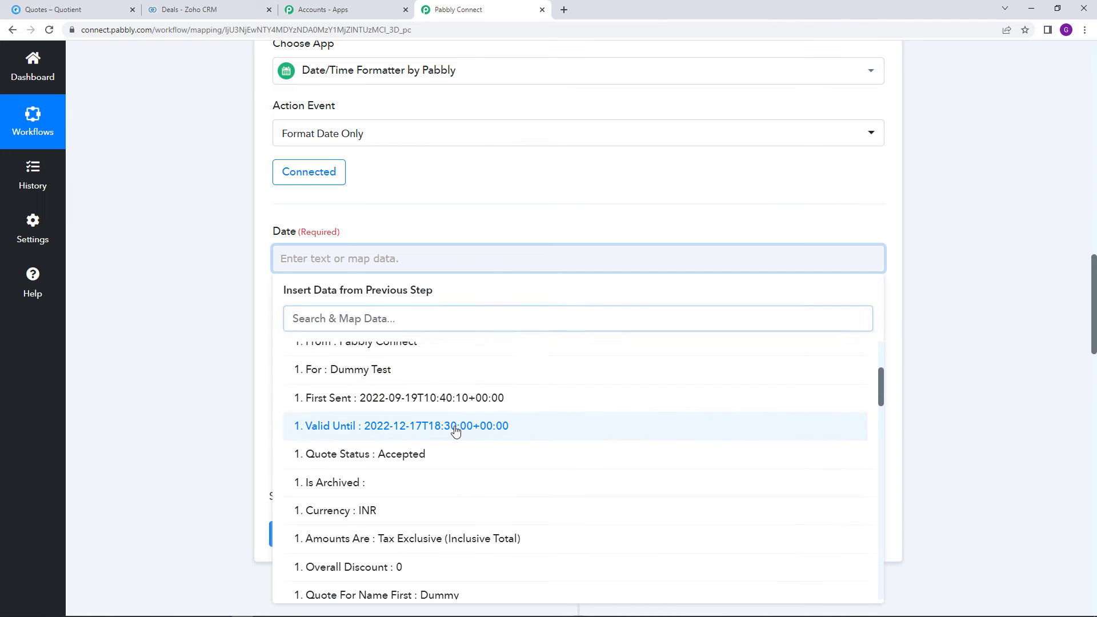
pyautogui.click(483, 206)
pyautogui.scroll(-2, 485, 211)
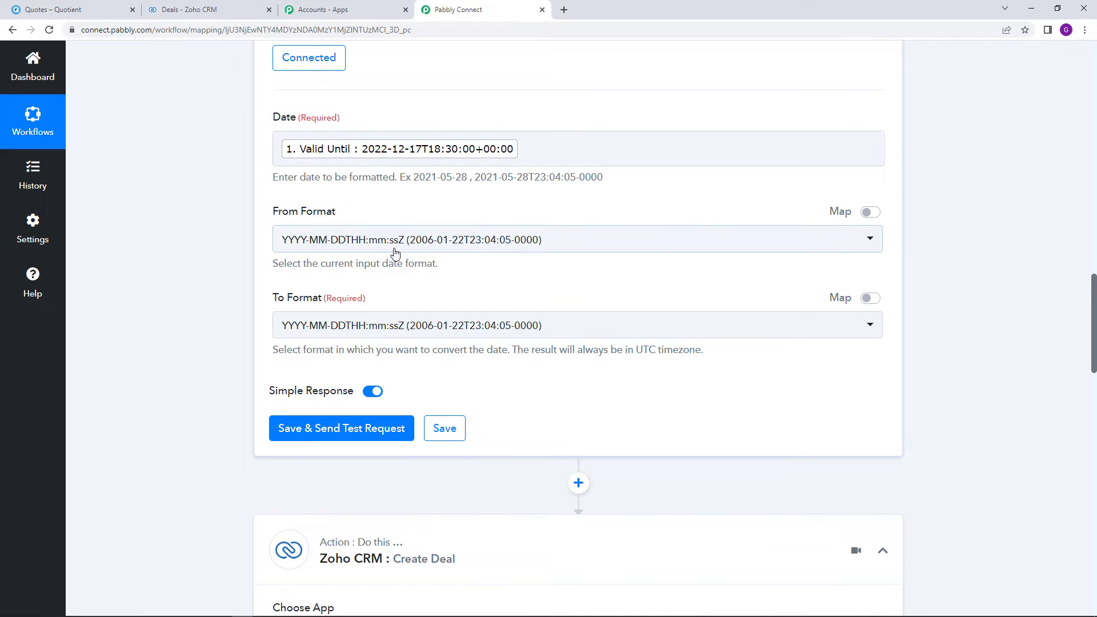
pyautogui.scroll(-15, 524, 372)
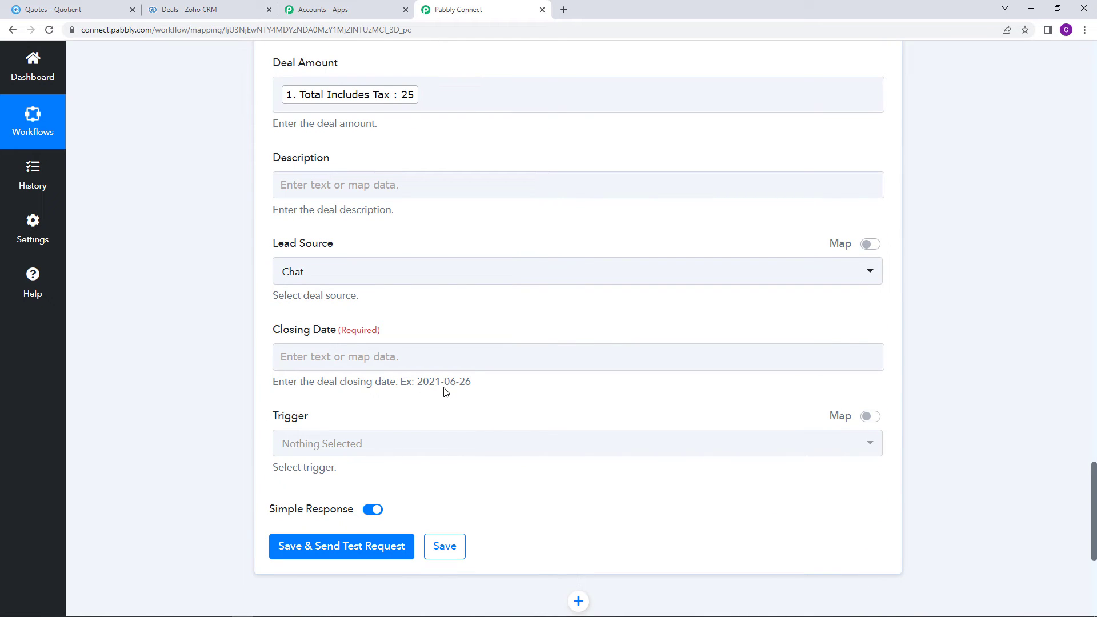
pyautogui.scroll(15, 467, 386)
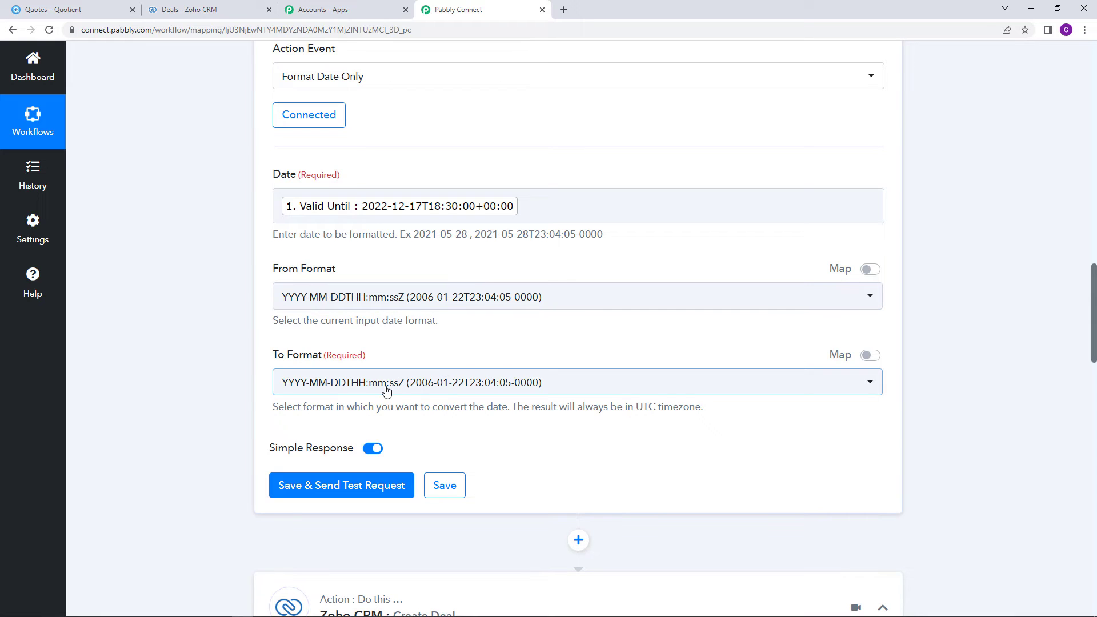
# Set To Format to YYYY-MM-DD (2006-01-22) and send a test request
pyautogui.click(386, 390)
pyautogui.scroll(-8, 410, 285)
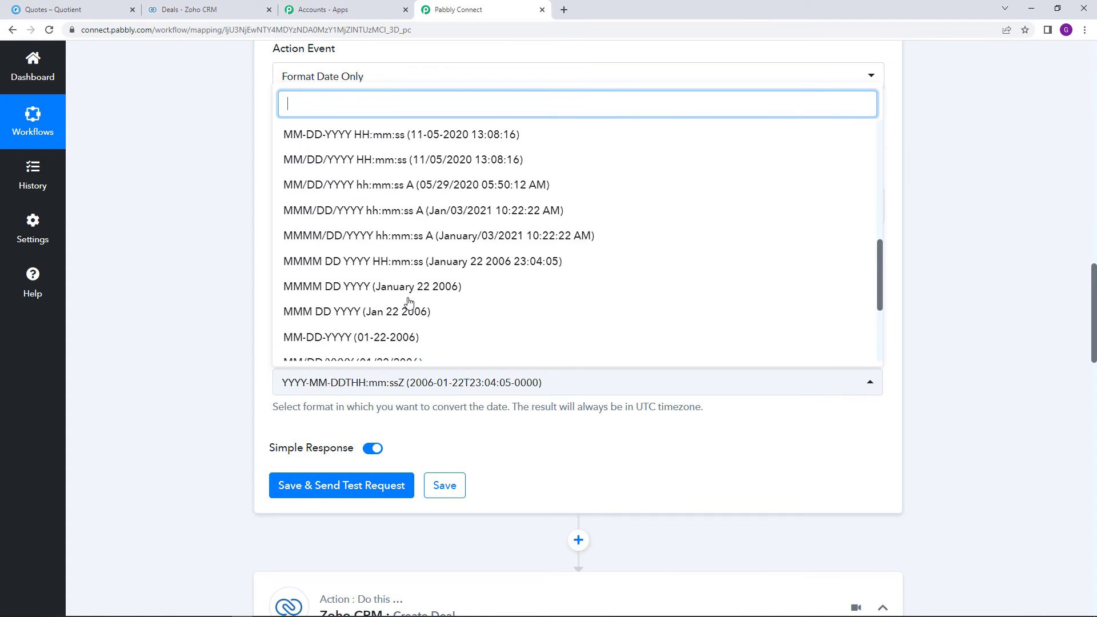
pyautogui.scroll(-6, 410, 302)
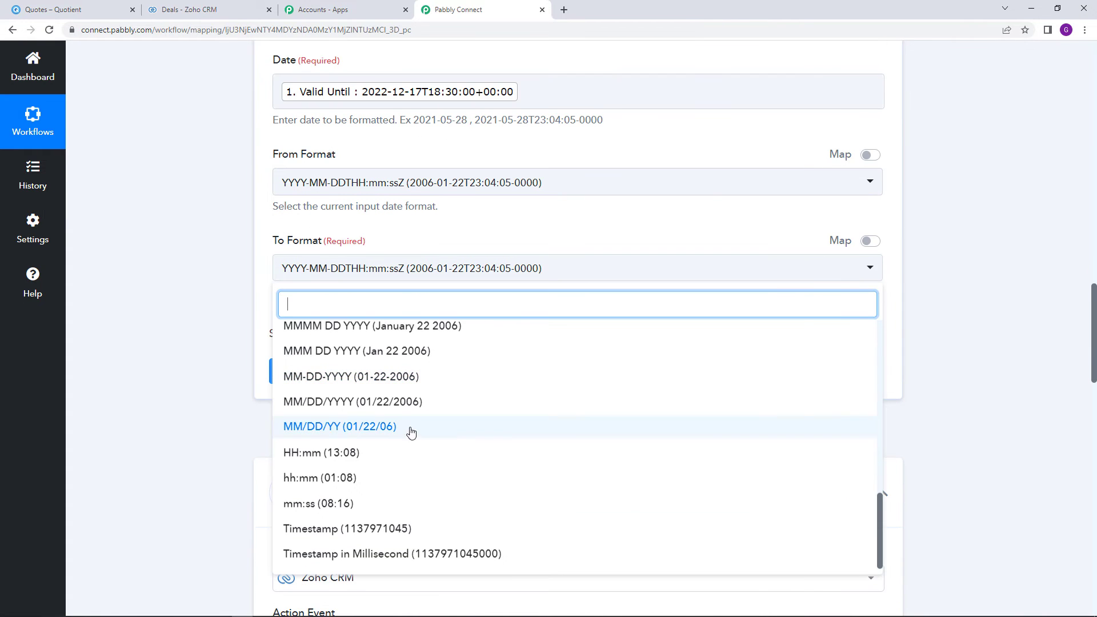
pyautogui.scroll(10, 411, 432)
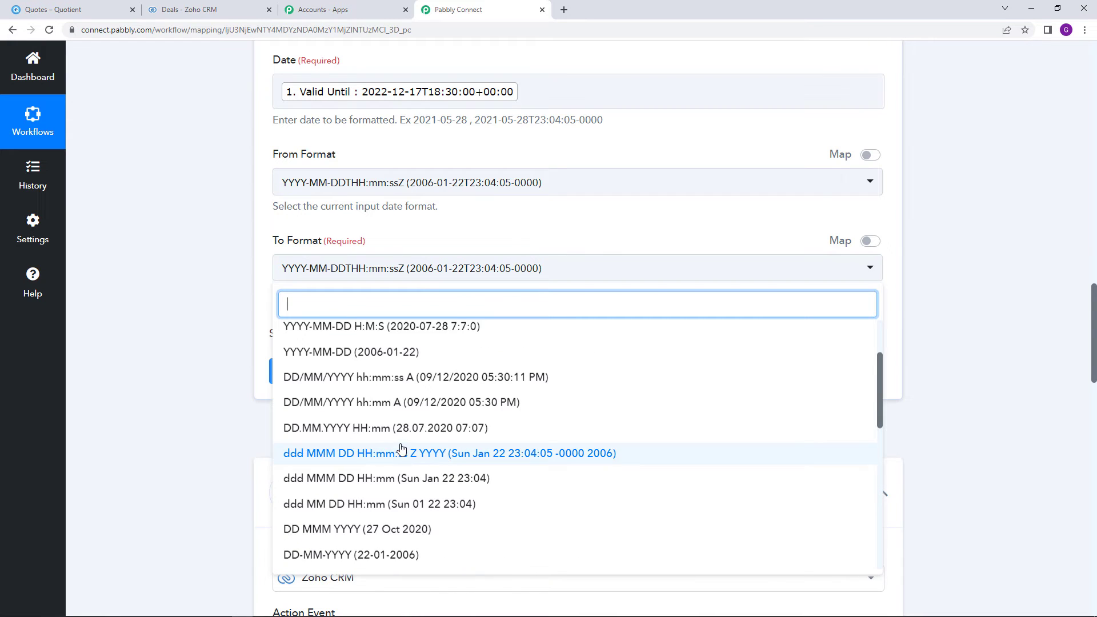
pyautogui.scroll(1, 402, 450)
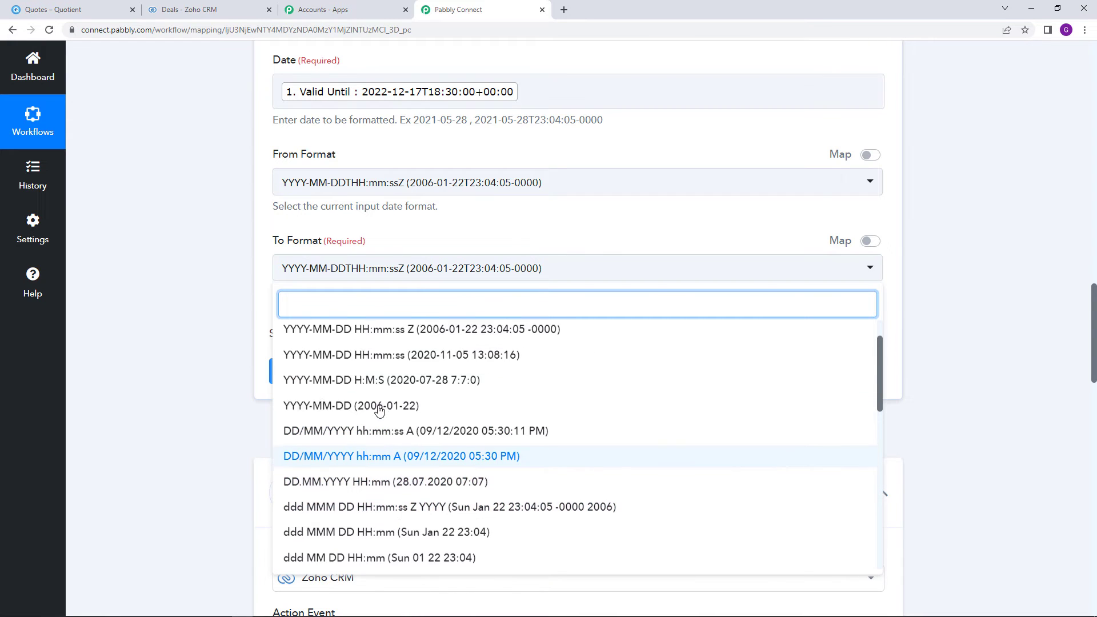
pyautogui.click(329, 411)
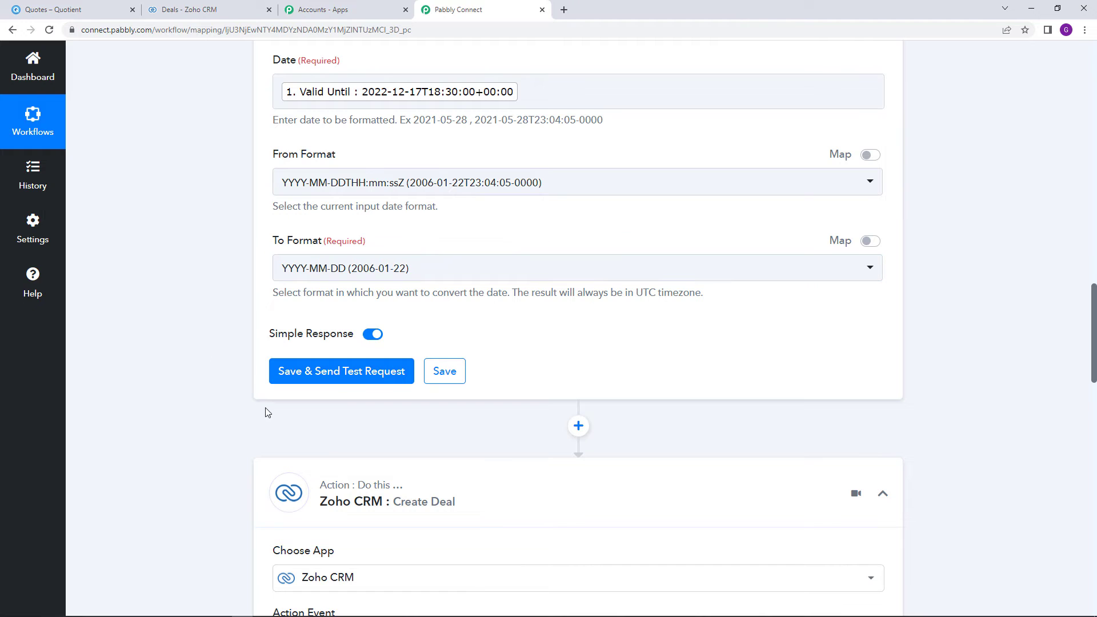
pyautogui.click(342, 374)
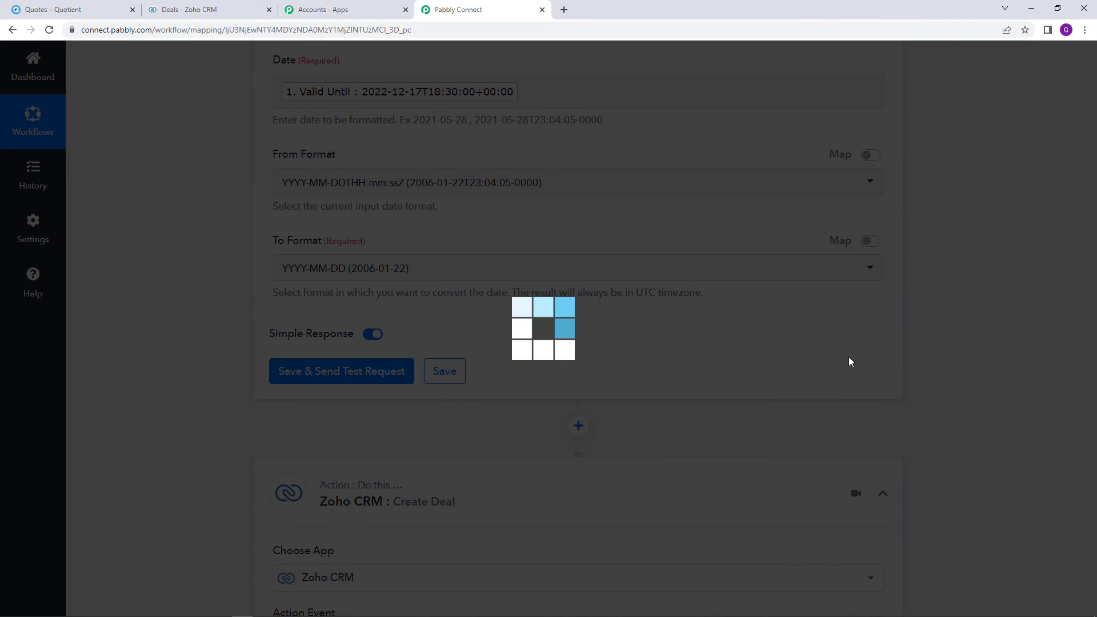
# Compare the formatted result 2022-12-17 with the example closing date 2021-06-26
pyautogui.scroll(-1, 759, 365)
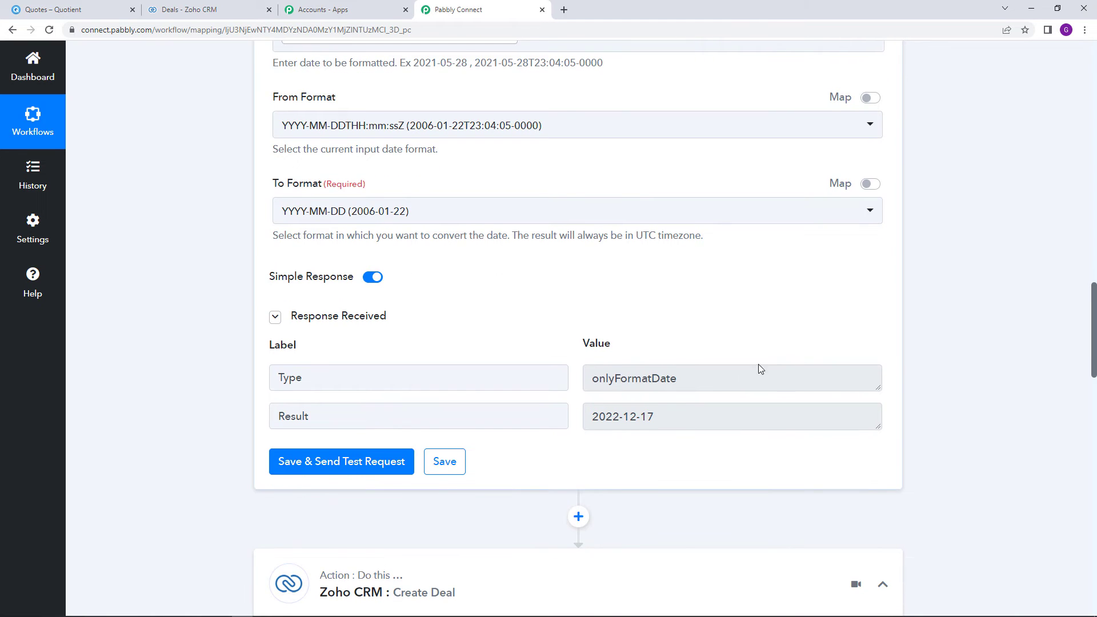
pyautogui.scroll(-3, 759, 366)
pyautogui.moveTo(593, 250); pyautogui.dragTo(695, 254)
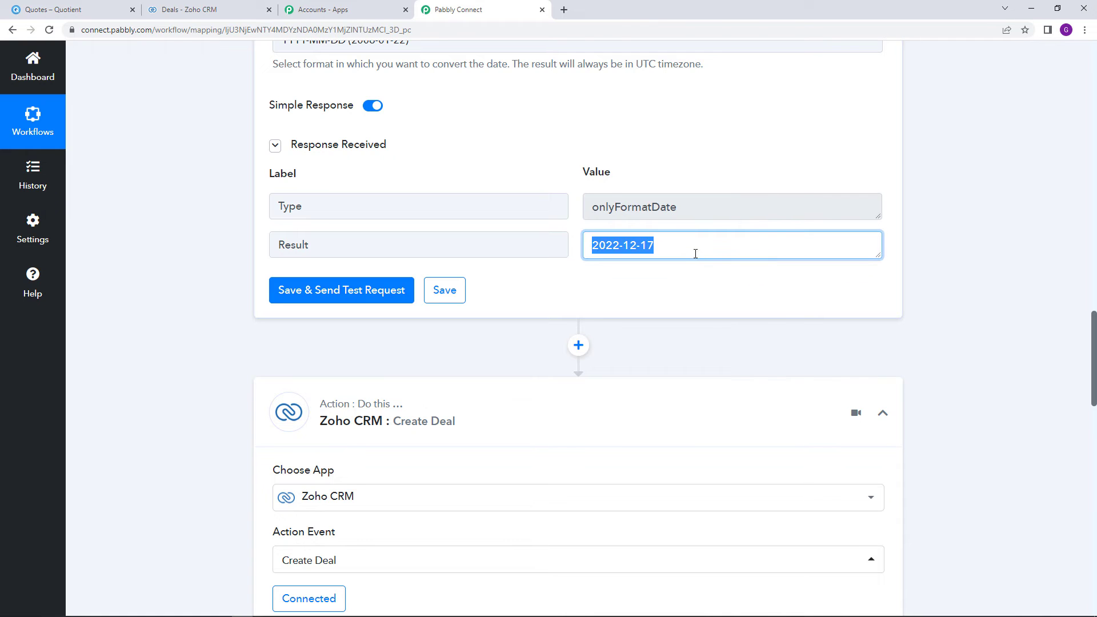
pyautogui.scroll(-3, 723, 329)
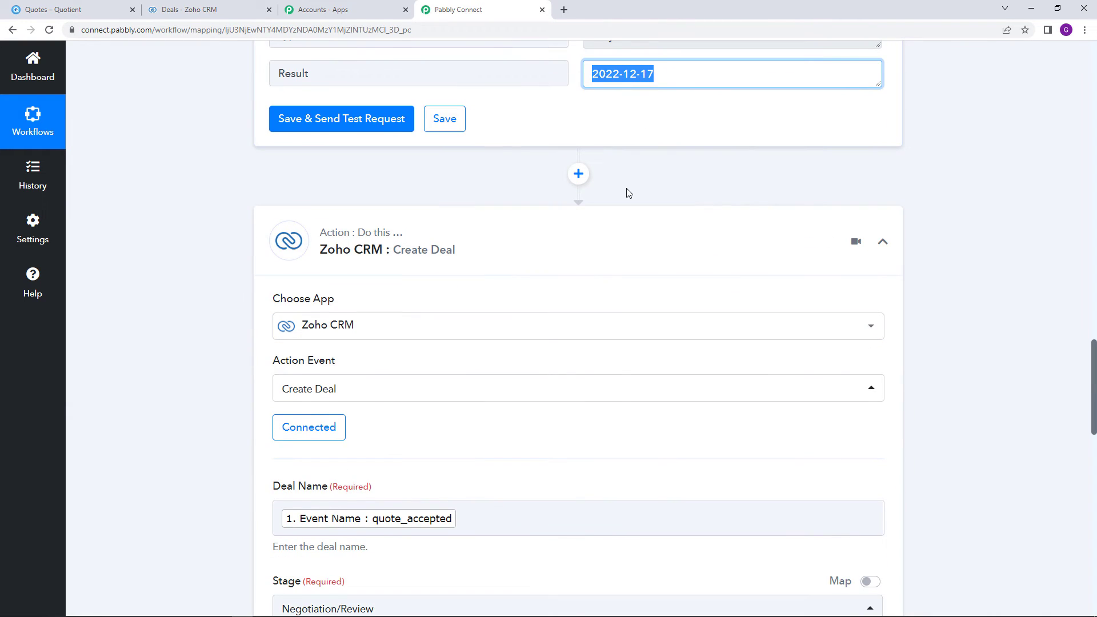
pyautogui.scroll(-15, 621, 269)
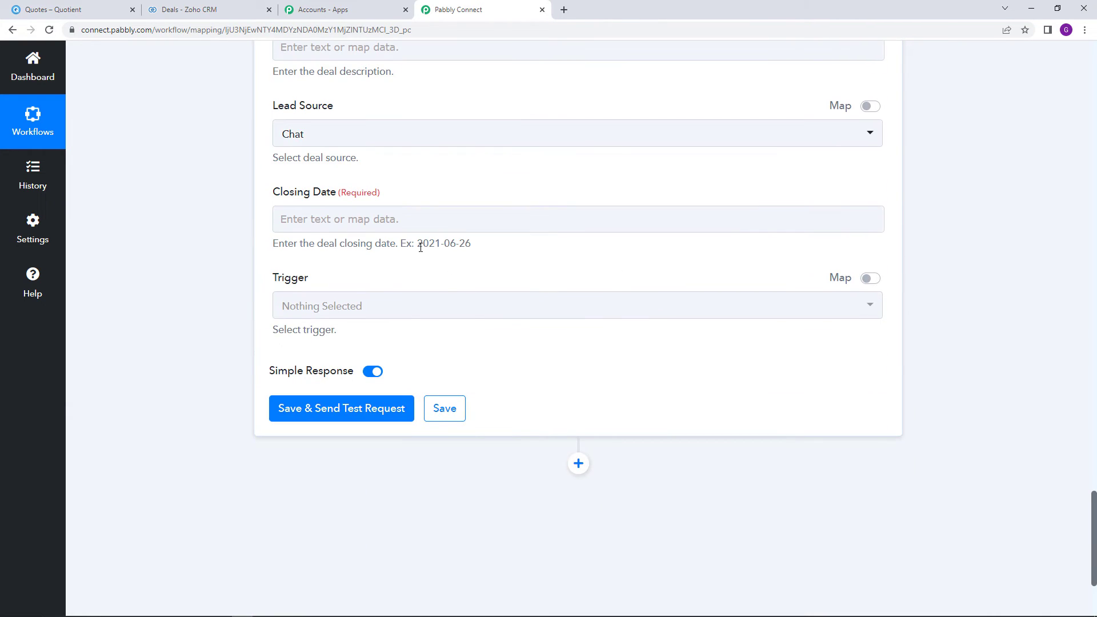
pyautogui.moveTo(421, 247); pyautogui.dragTo(490, 252)
pyautogui.click(492, 251)
pyautogui.scroll(20, 1086, 303)
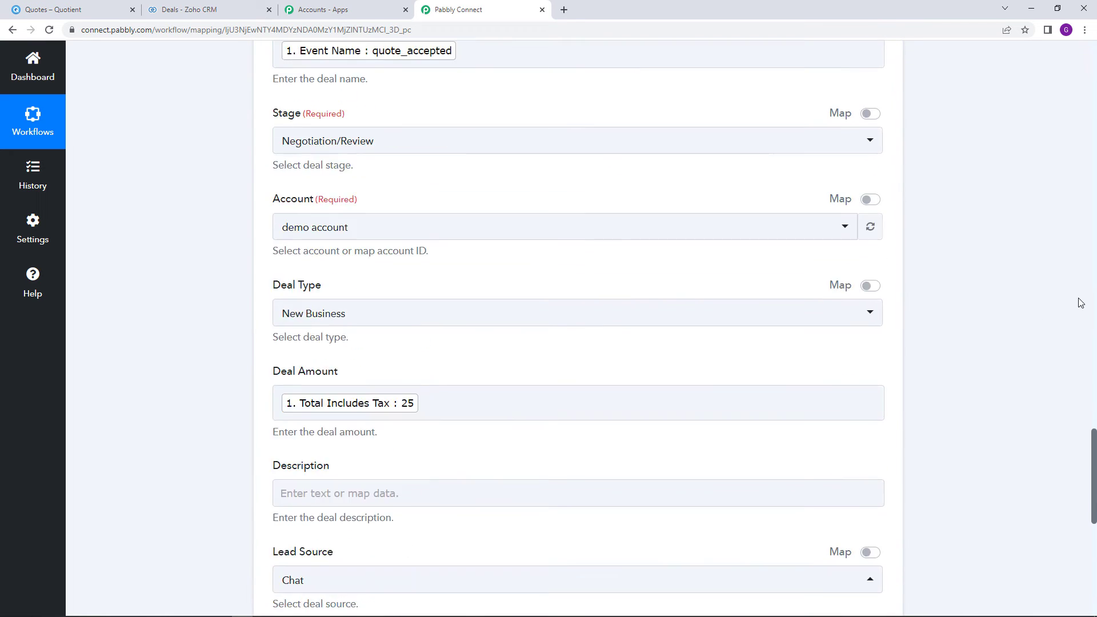
pyautogui.scroll(-4, 746, 323)
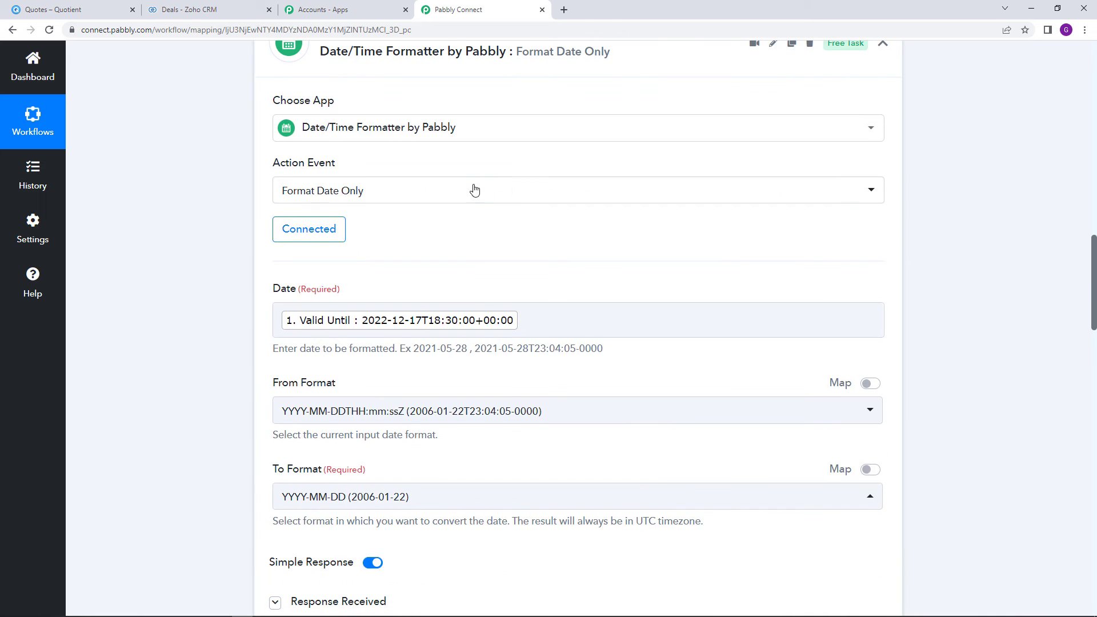
# Keep Format Date Only as the action and bring up the Closing Date data choices
pyautogui.click(472, 190)
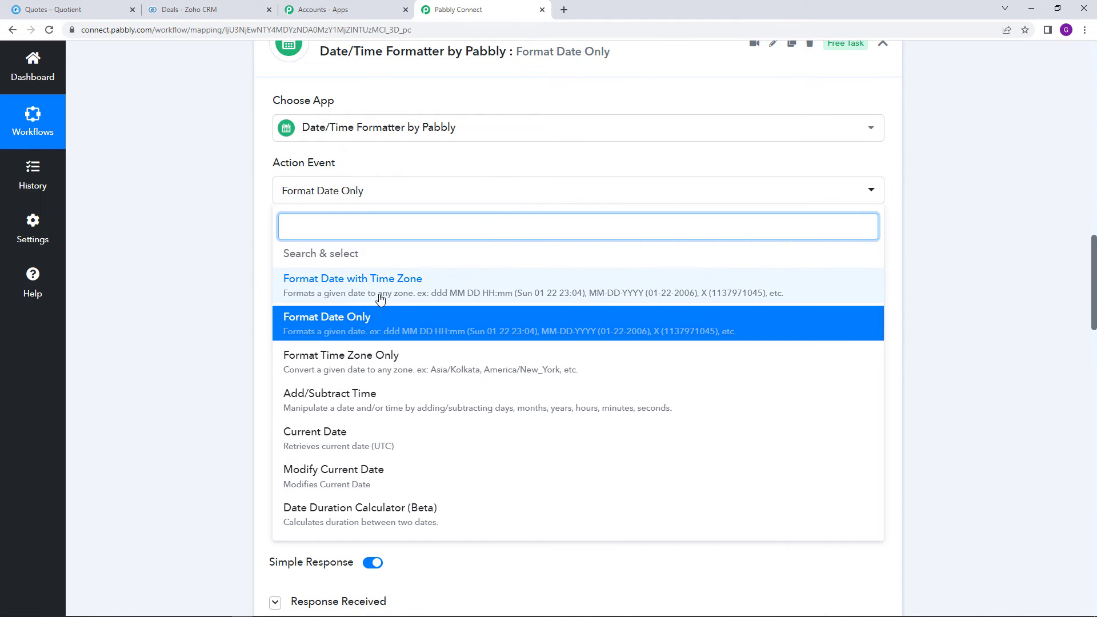
pyautogui.scroll(-1, 443, 365)
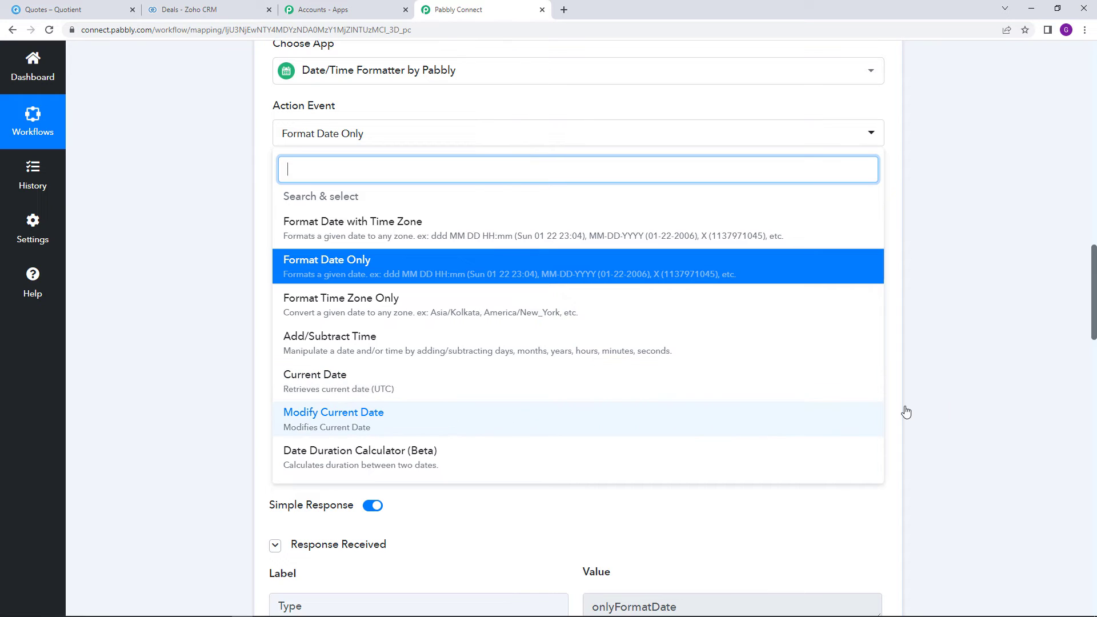
pyautogui.click(1027, 359)
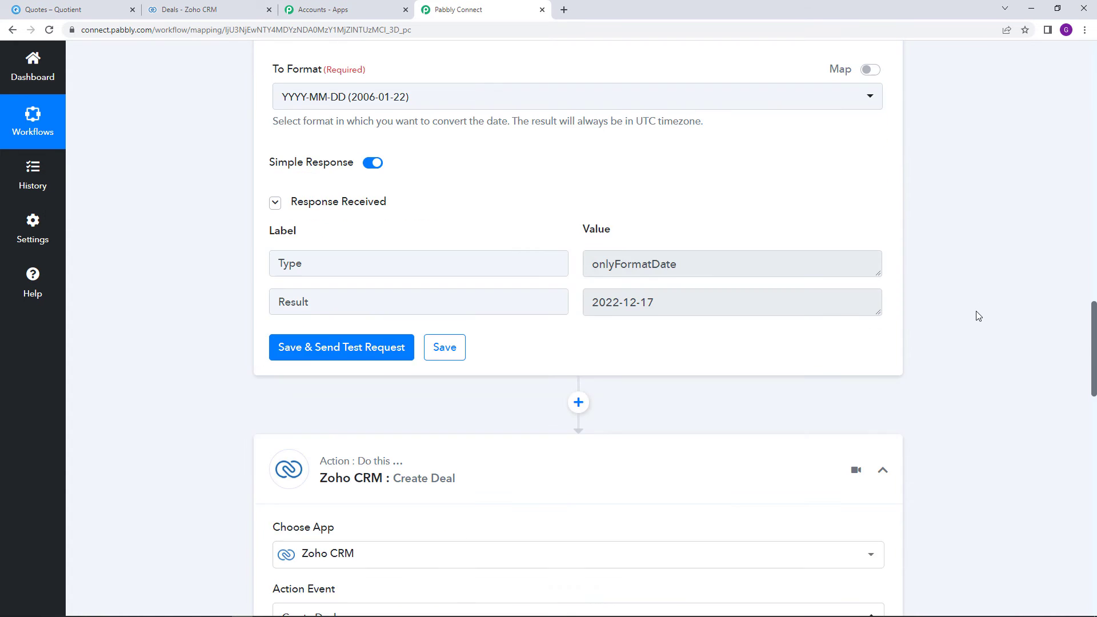
pyautogui.scroll(-20, 975, 313)
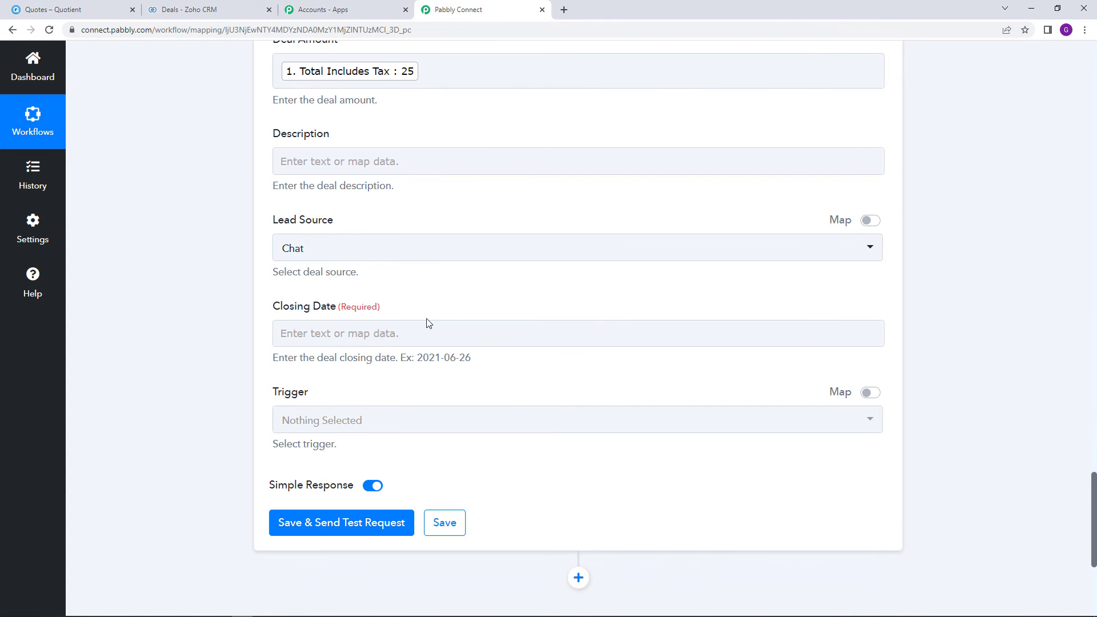
pyautogui.click(428, 324)
pyautogui.scroll(15, 1016, 314)
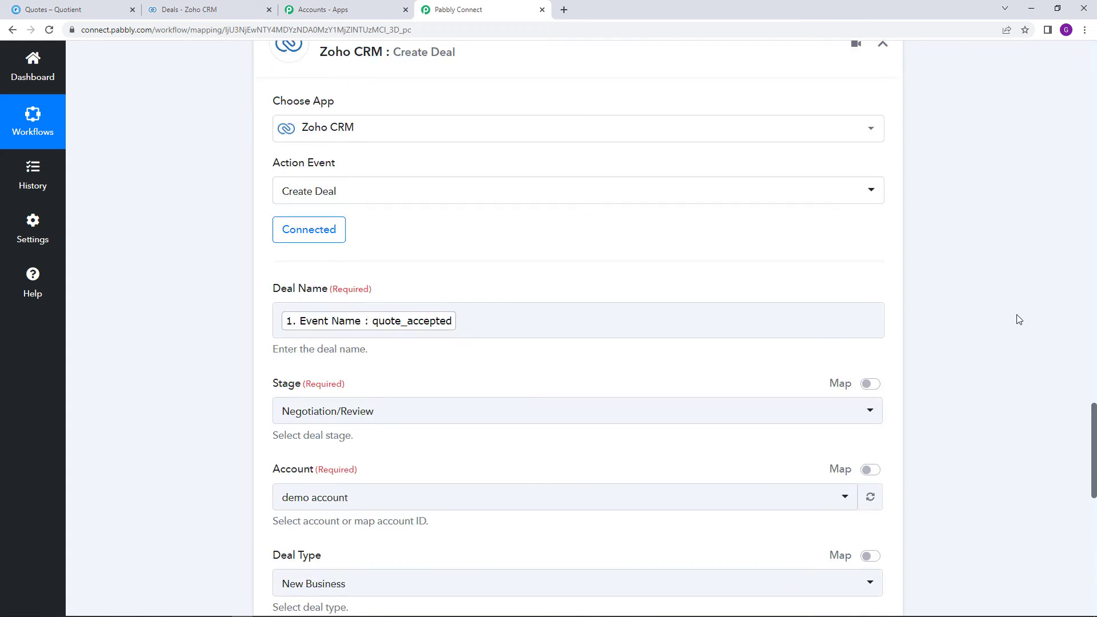
pyautogui.scroll(-5, 1021, 322)
pyautogui.scroll(-10, 1018, 320)
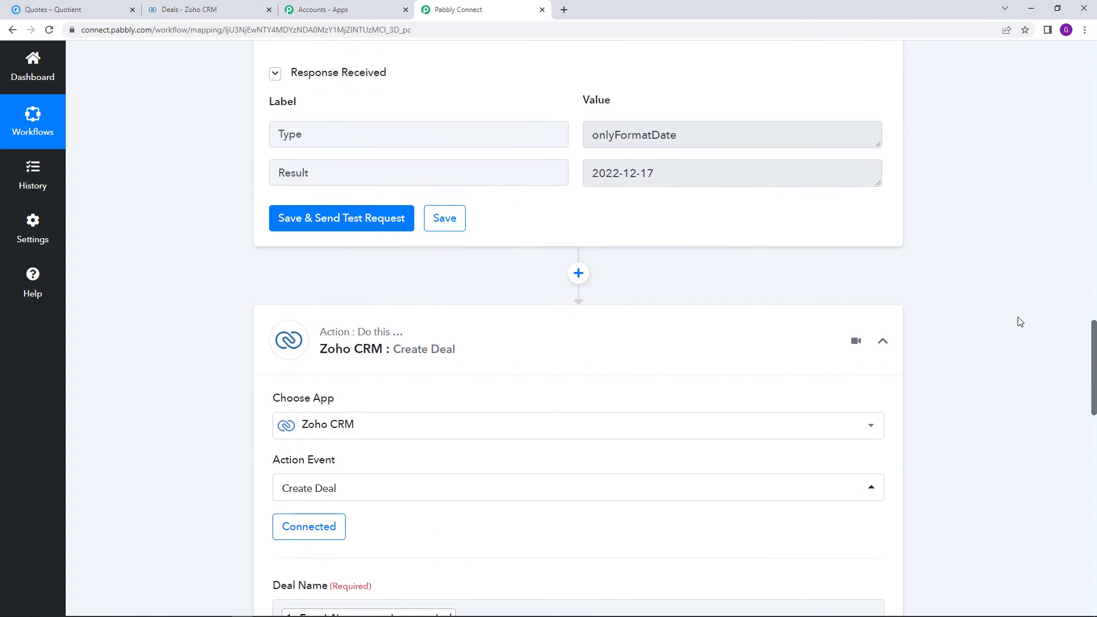
pyautogui.scroll(1, 1017, 318)
# Keep the existing Zoho CRM #8 connection for the Create Deal action
pyautogui.click(293, 254)
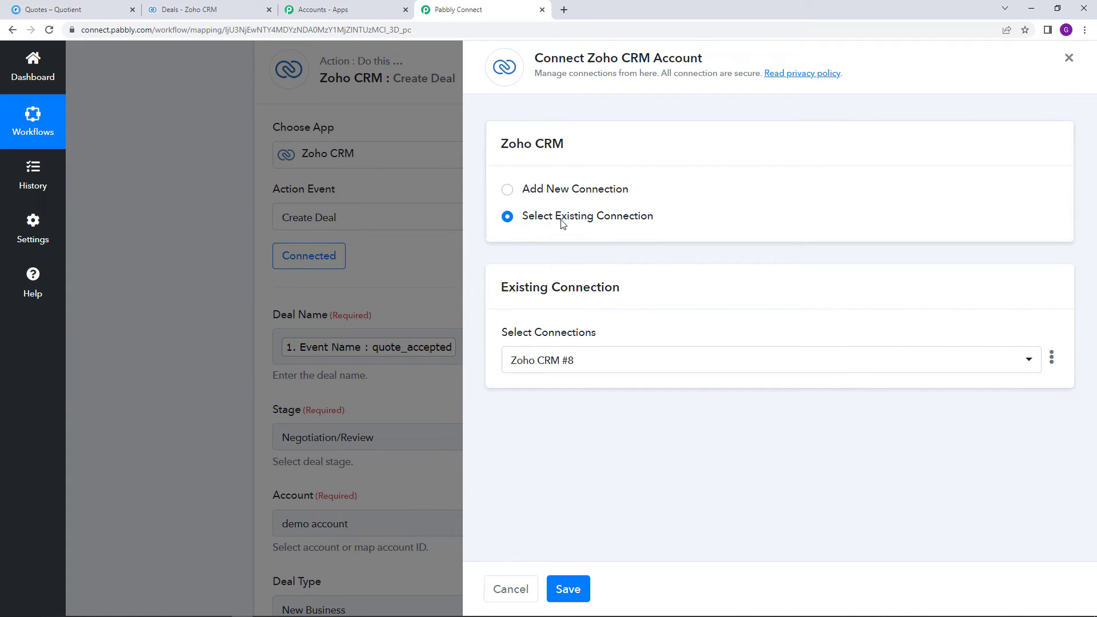
pyautogui.moveTo(562, 223); pyautogui.dragTo(690, 223)
pyautogui.click(595, 589)
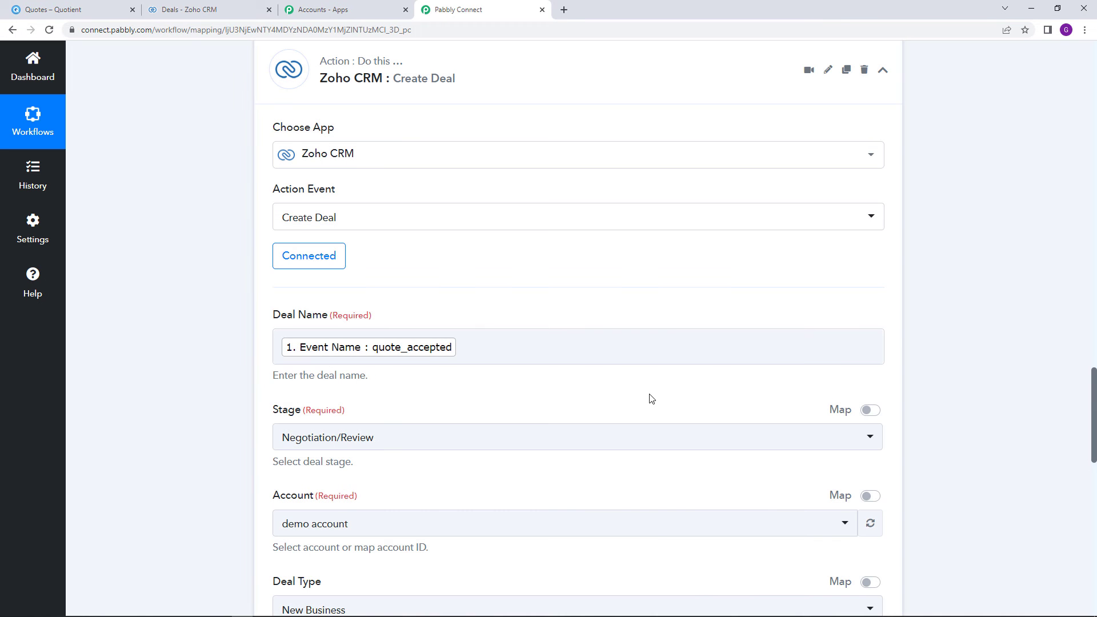
# Map Closing Date to the formatter's 2. Result (2022-12-17)
pyautogui.scroll(-3, 652, 399)
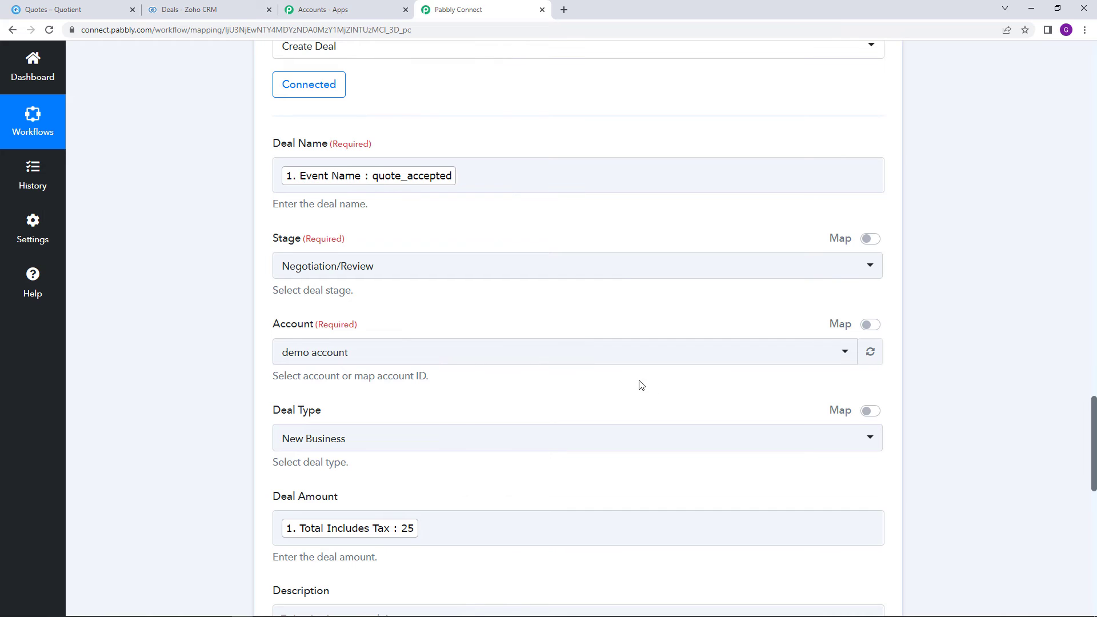
pyautogui.scroll(-1, 641, 384)
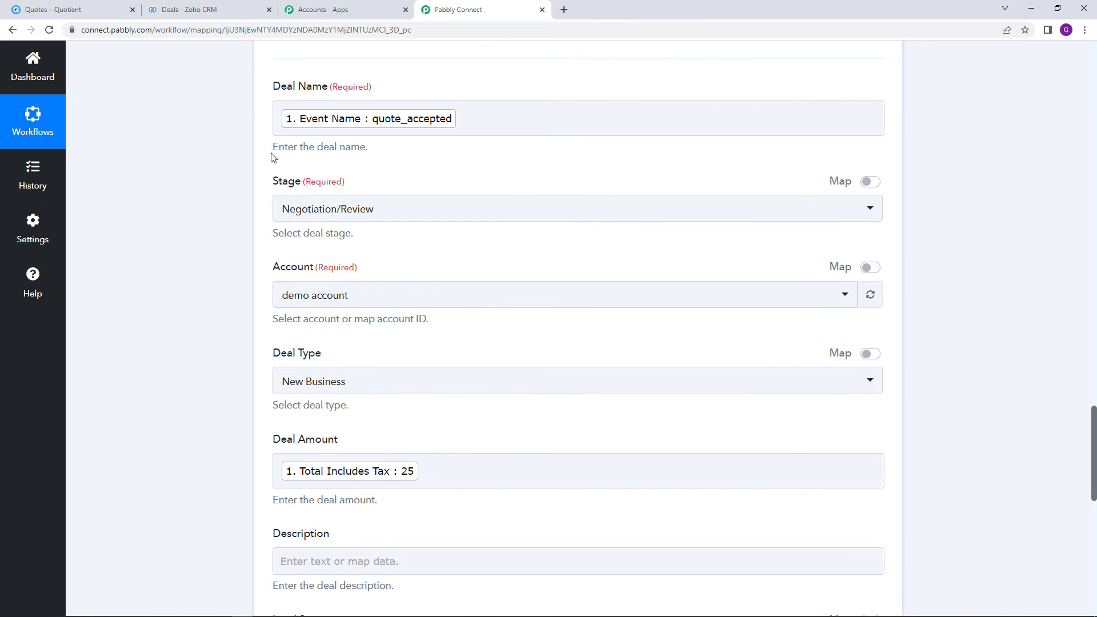
pyautogui.scroll(-7, 554, 240)
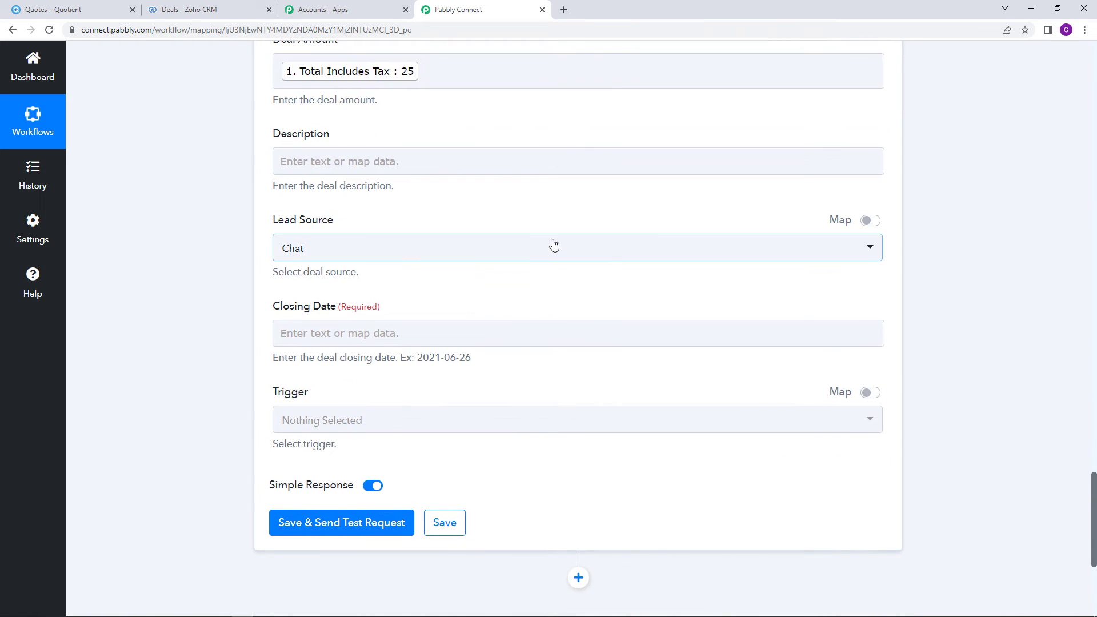
pyautogui.scroll(-2, 434, 232)
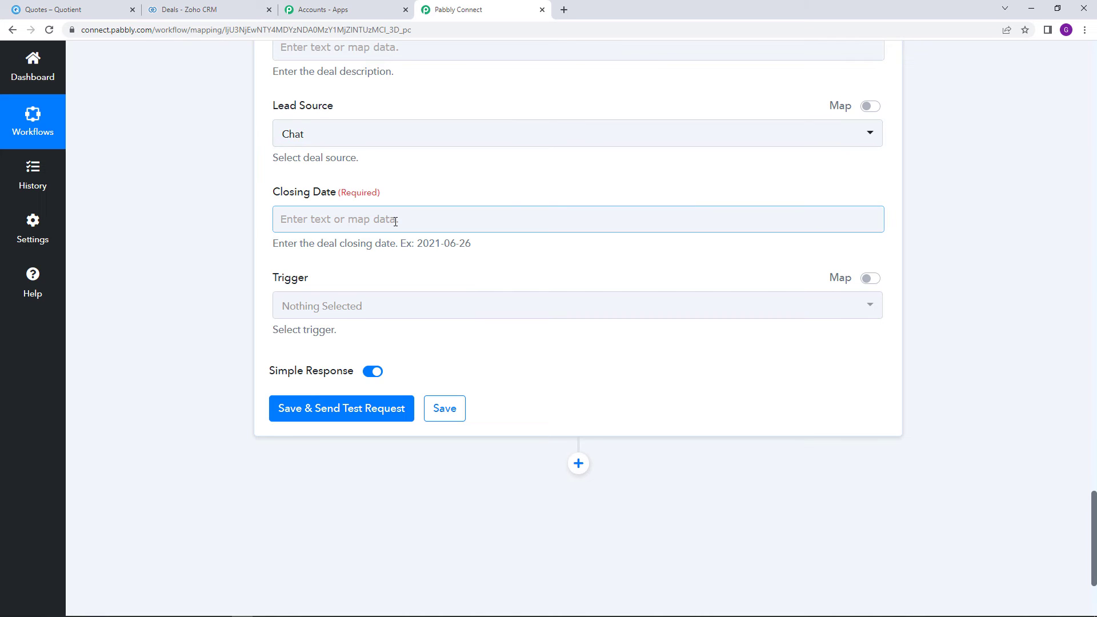
pyautogui.click(396, 222)
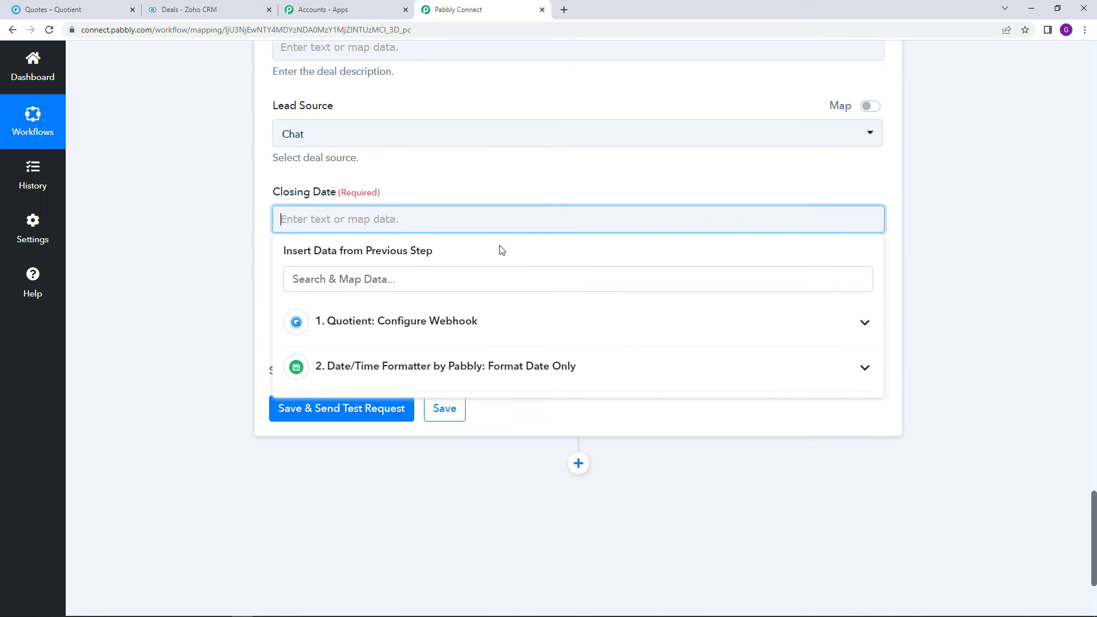
pyautogui.click(379, 375)
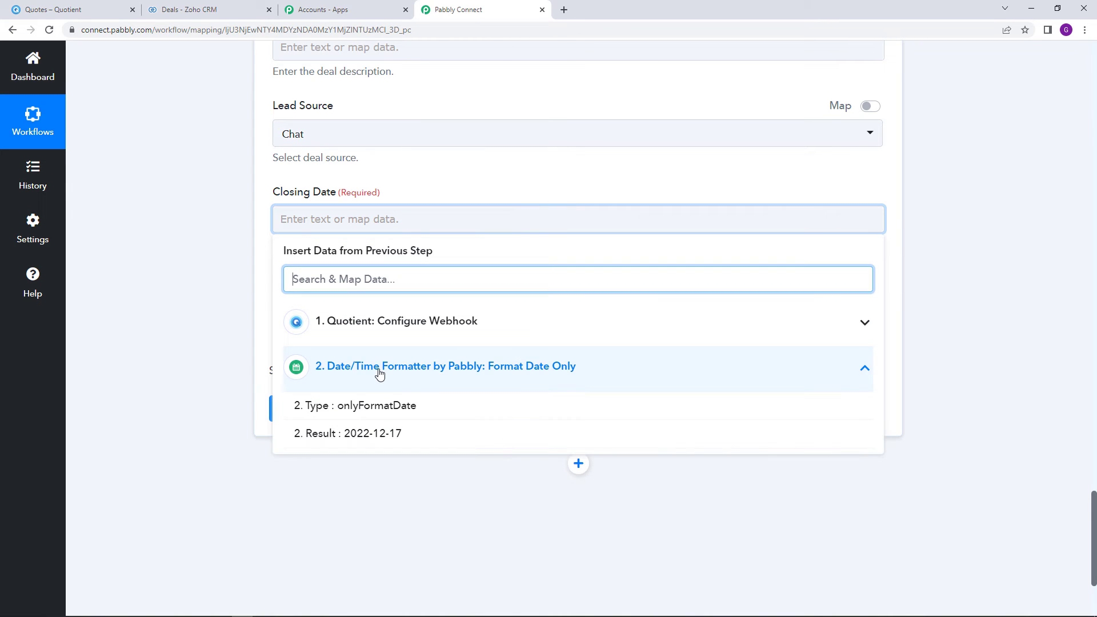
pyautogui.click(419, 438)
pyautogui.click(183, 311)
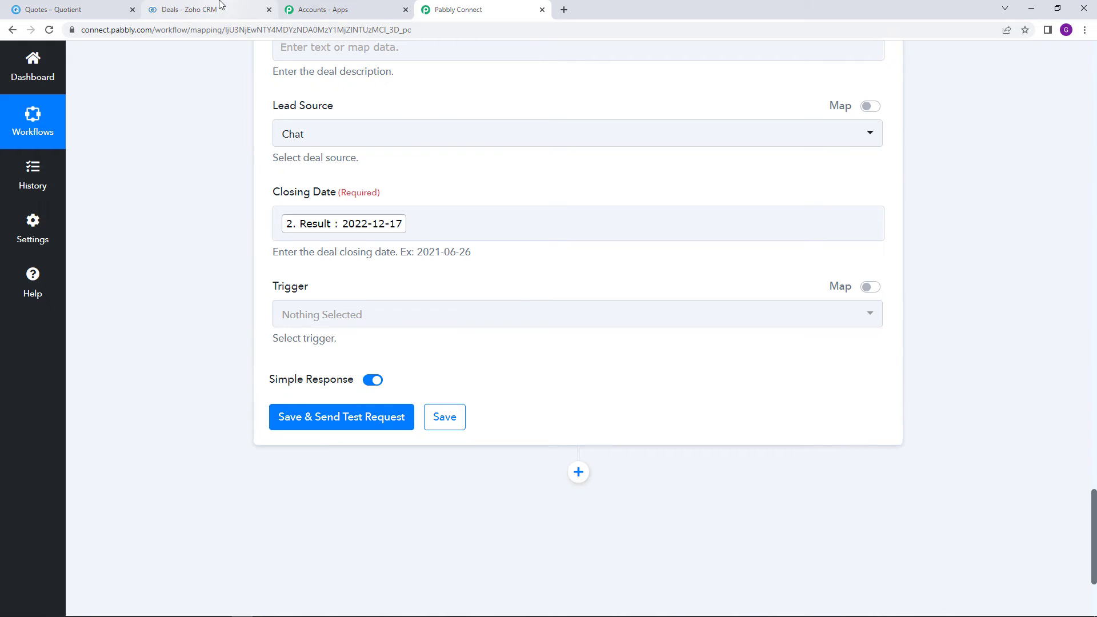
pyautogui.click(192, 10)
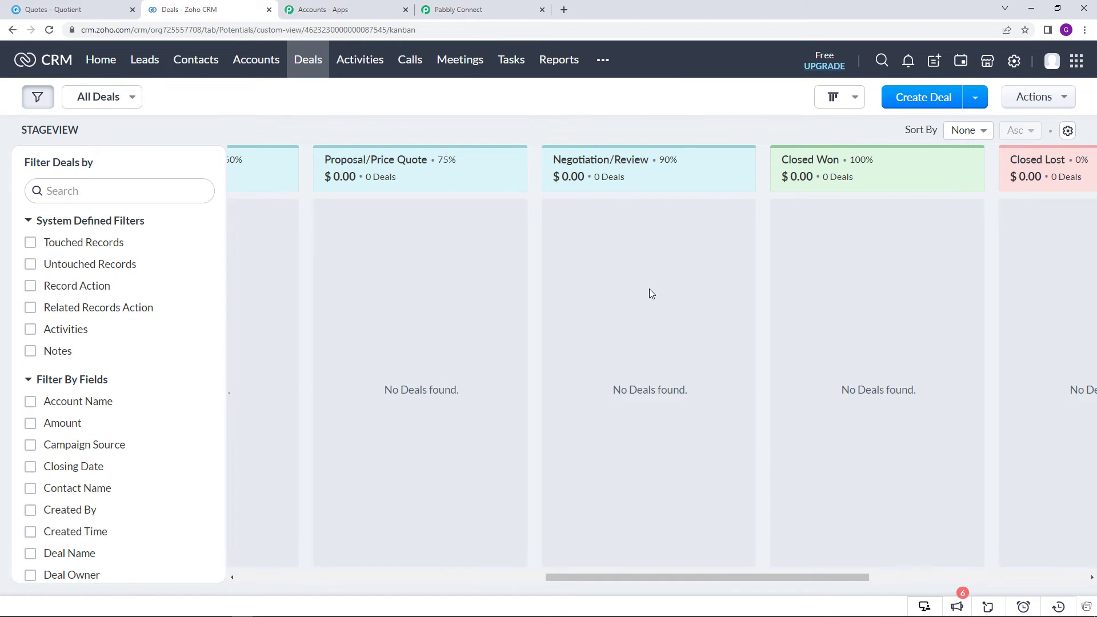
pyautogui.click(494, 6)
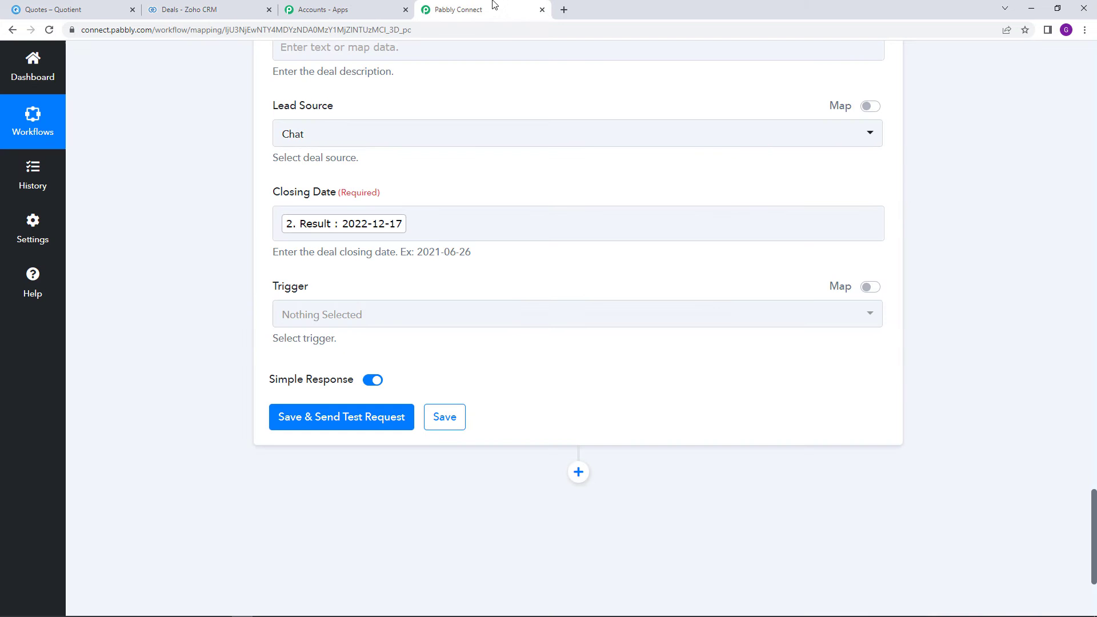
# Test the Create Deal step, confirm the SUCCESS response, and switch to the Zoho CRM Deals board
pyautogui.click(375, 412)
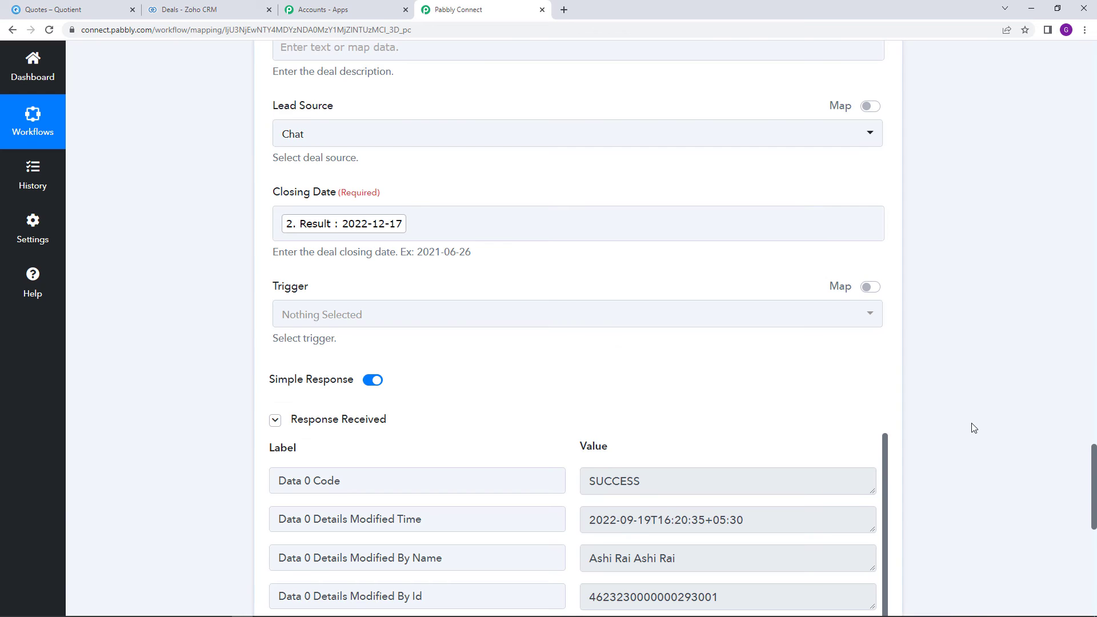
pyautogui.scroll(-2, 974, 426)
pyautogui.scroll(-2, 974, 426)
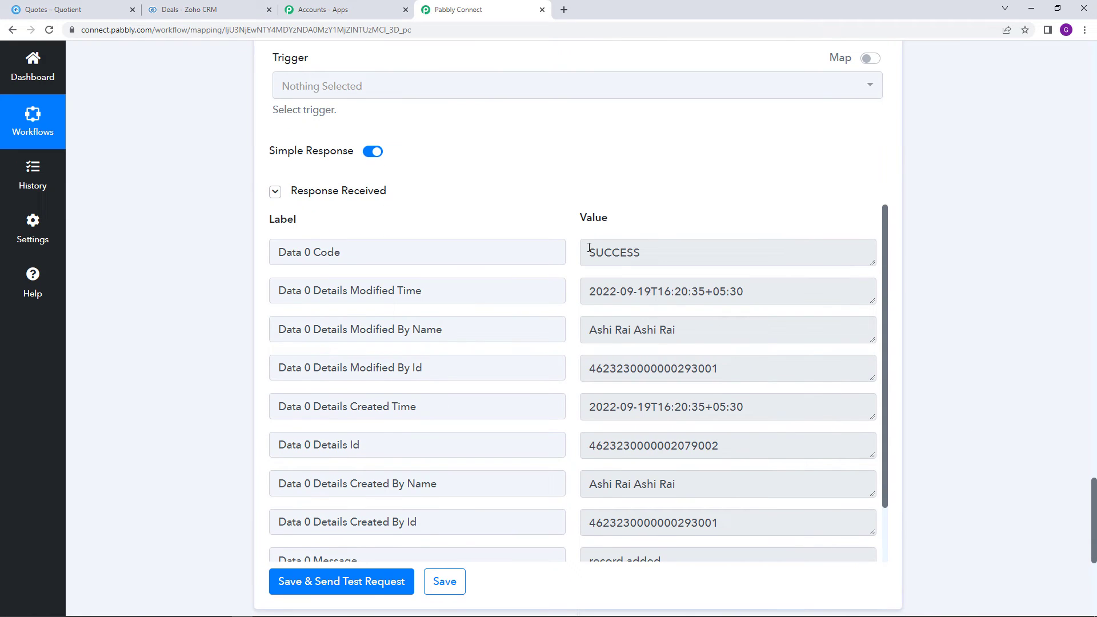
pyautogui.doubleClick(777, 259)
pyautogui.scroll(-2, 959, 312)
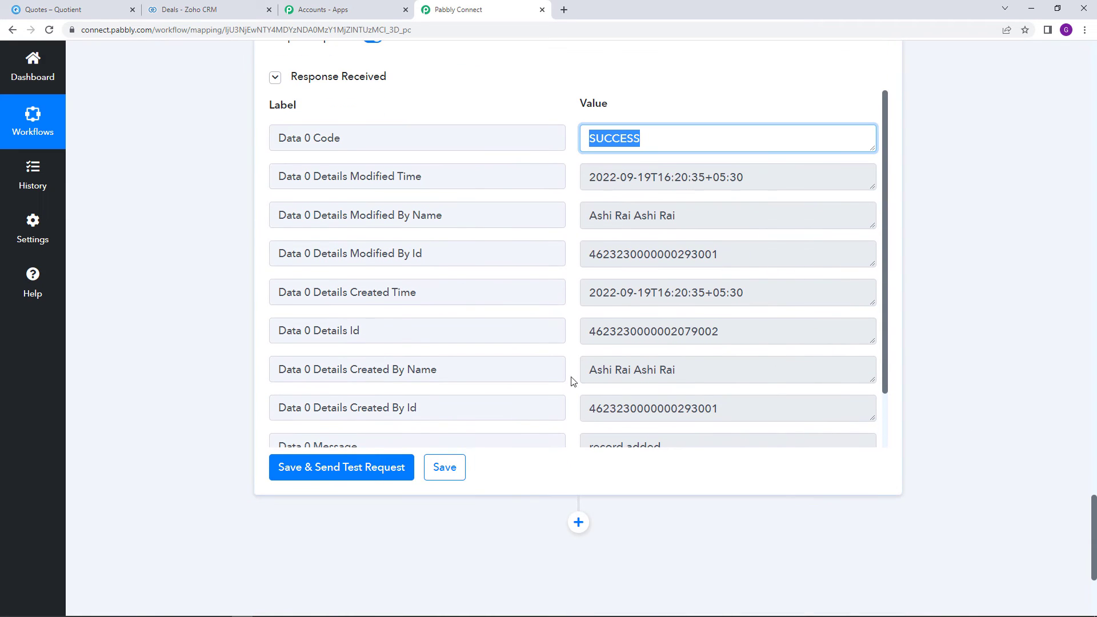
pyautogui.click(176, 4)
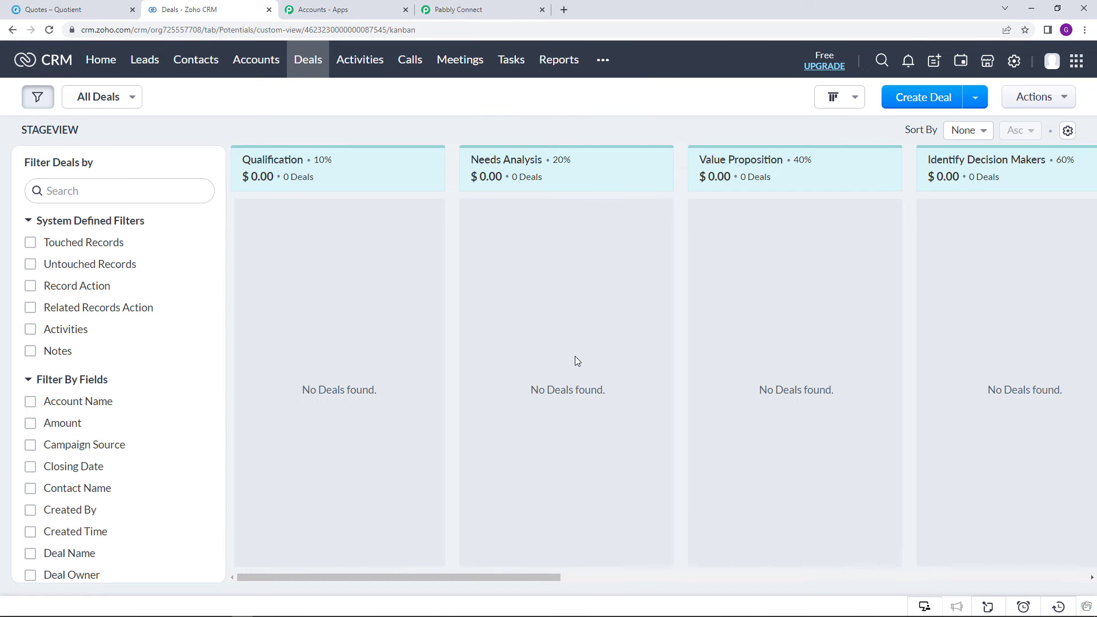
# Check that the $25.00 quote_accepted deal in Negotiation/Review closes Dec 17, 2022, then return to Pabbly Connect
pyautogui.moveTo(402, 572); pyautogui.dragTo(718, 603)
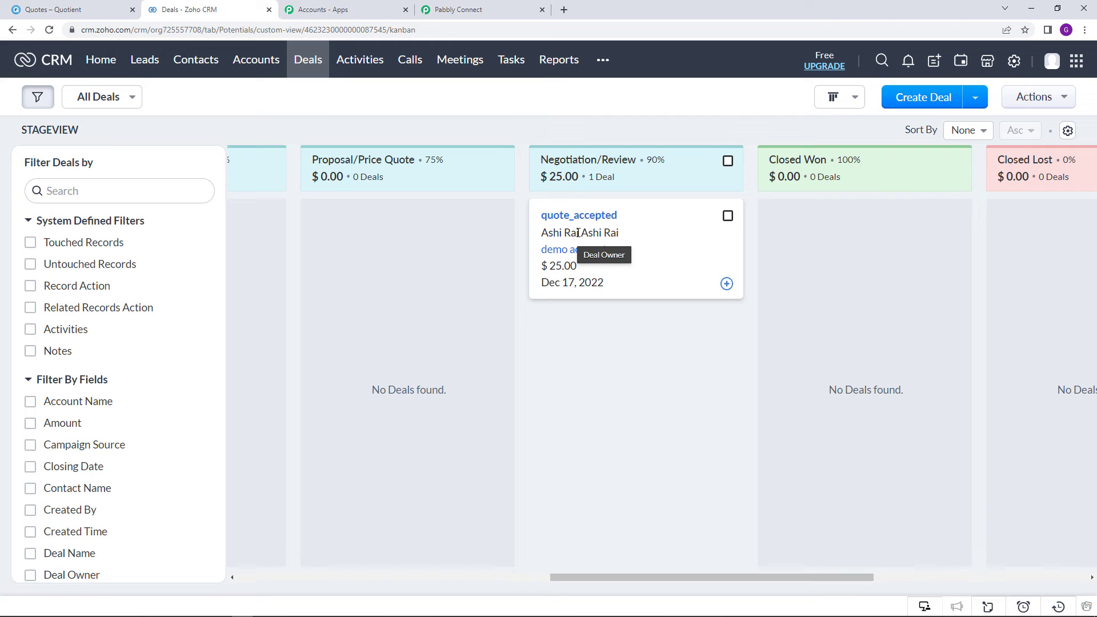
pyautogui.click(558, 220)
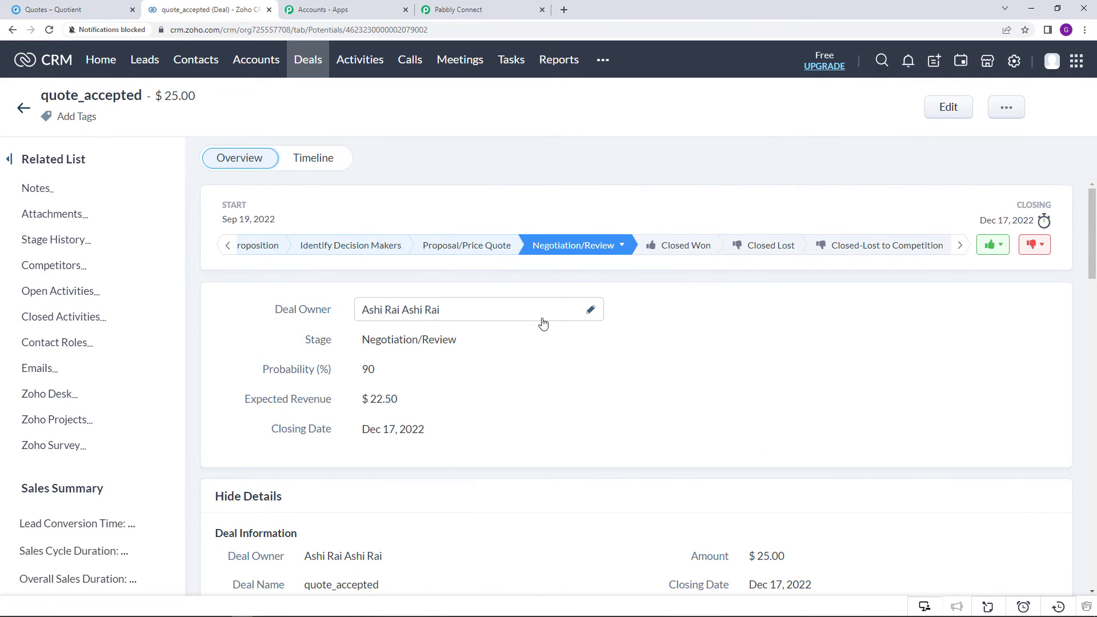
pyautogui.scroll(-3, 543, 324)
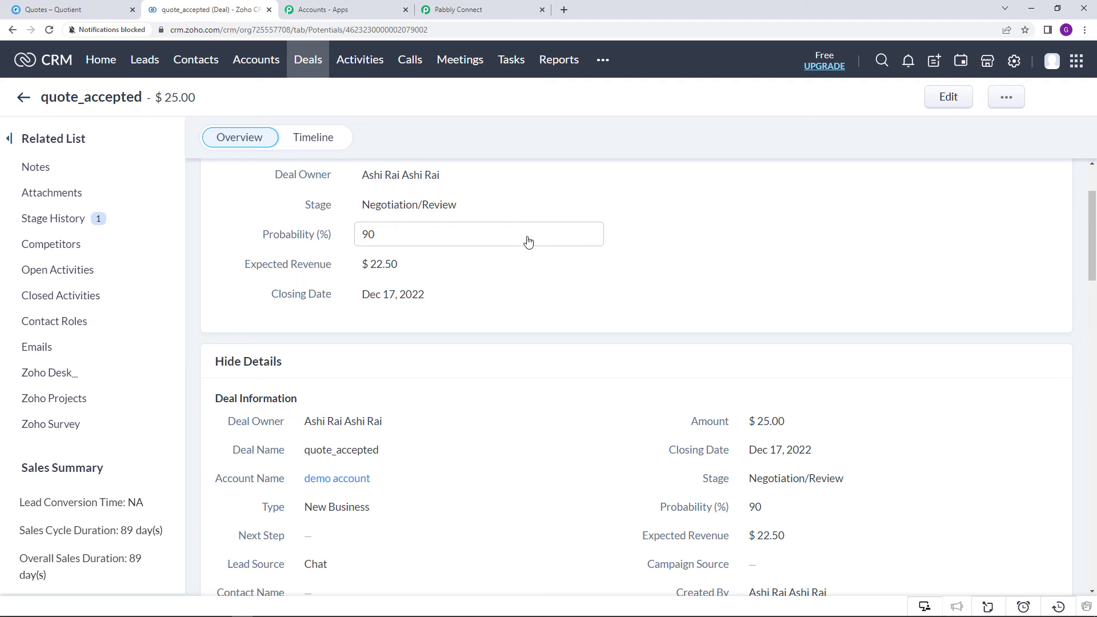
pyautogui.scroll(-1, 528, 241)
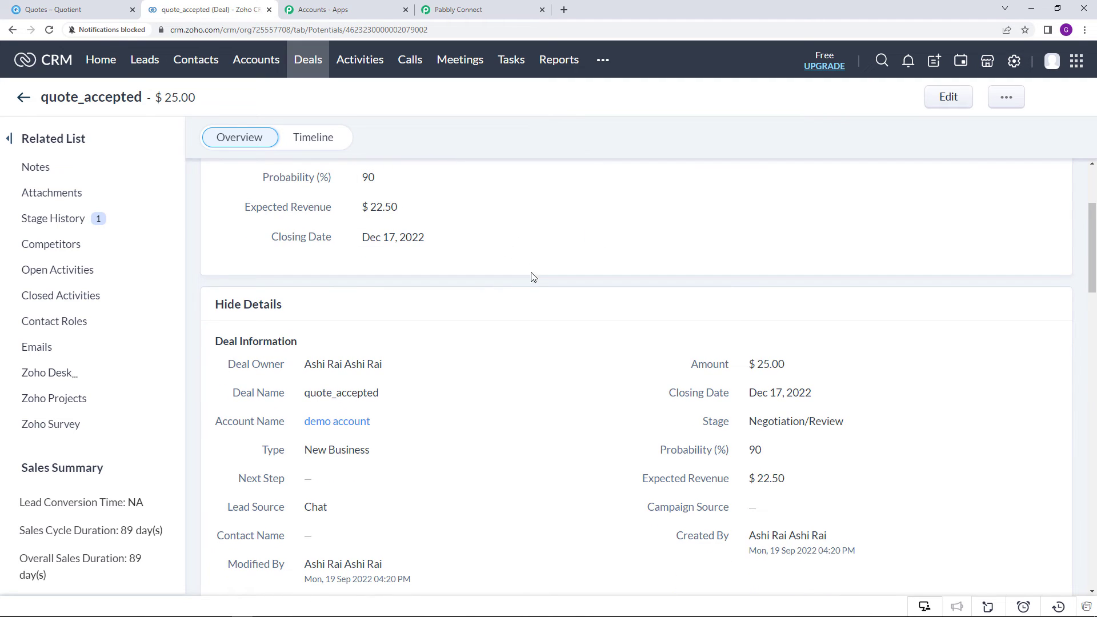
pyautogui.scroll(-1, 531, 306)
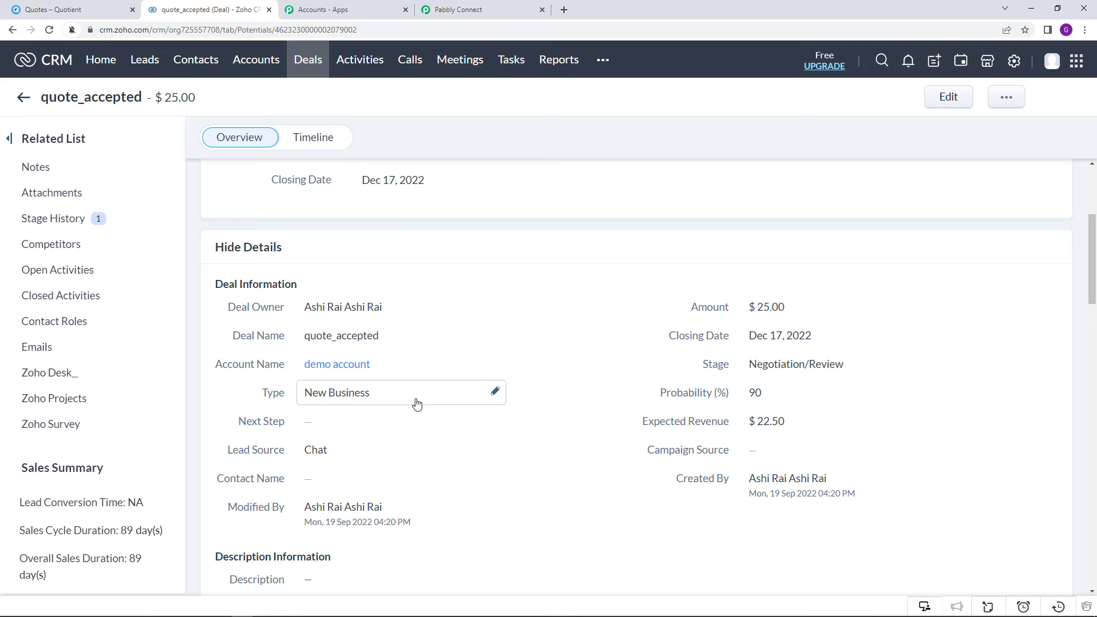
pyautogui.scroll(-3, 585, 429)
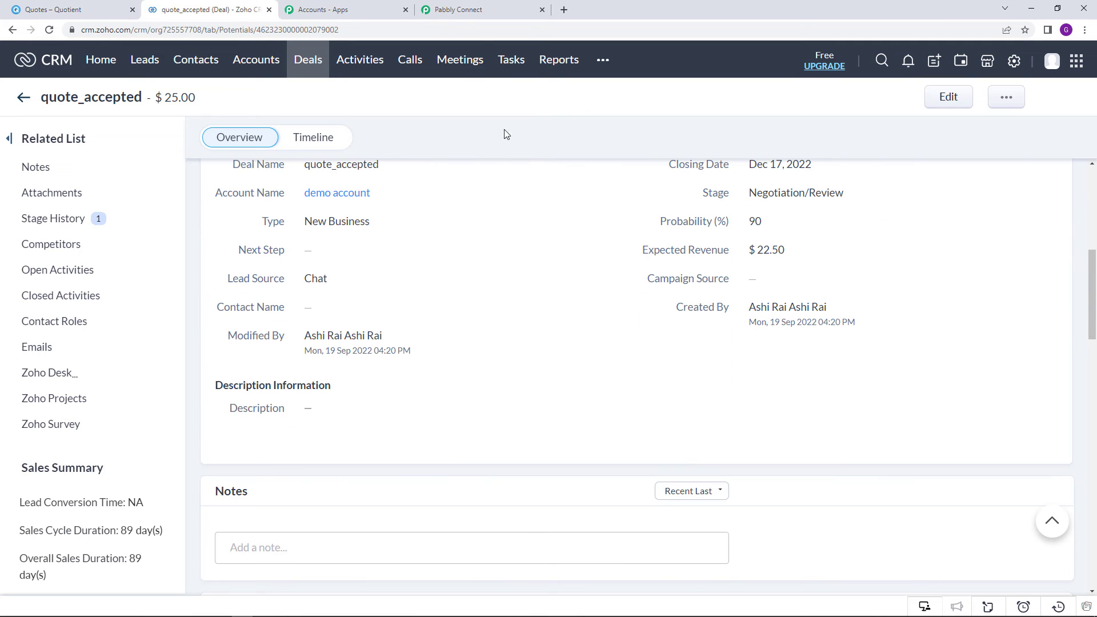
pyautogui.click(474, 6)
pyautogui.click(1026, 388)
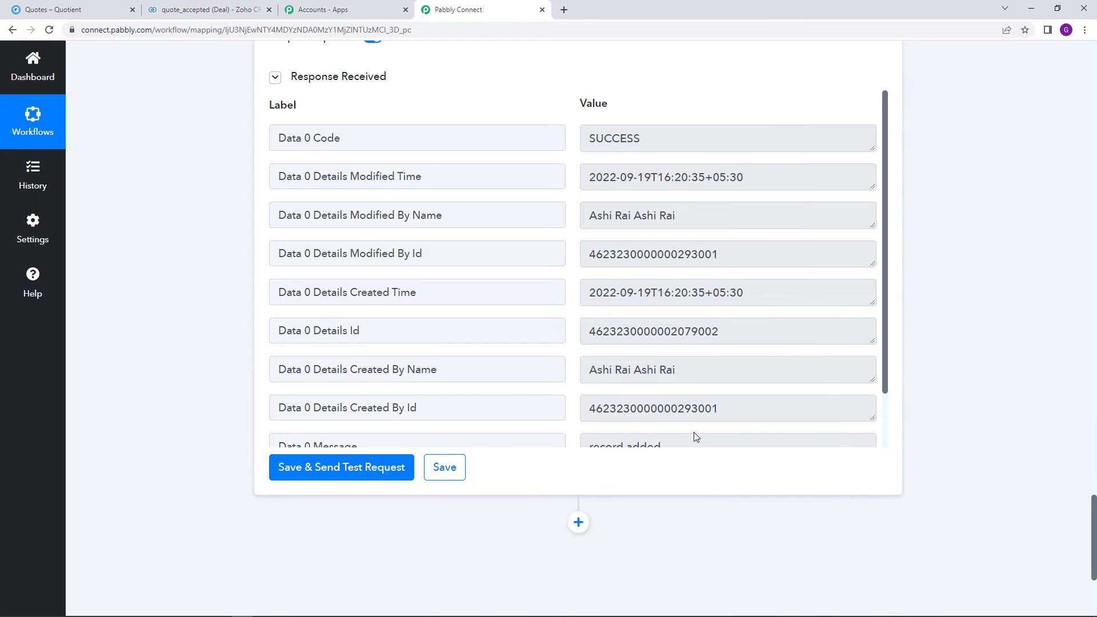
# Save the Zoho CRM Create Deal step and scroll back up to the workflow's trigger
pyautogui.click(460, 469)
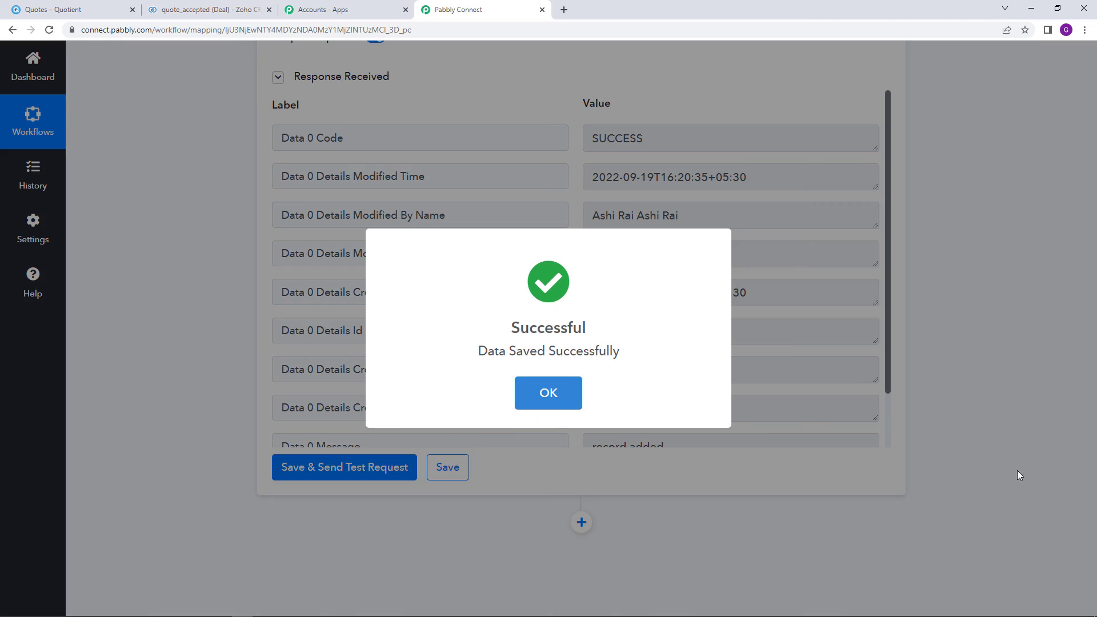
pyautogui.click(1021, 475)
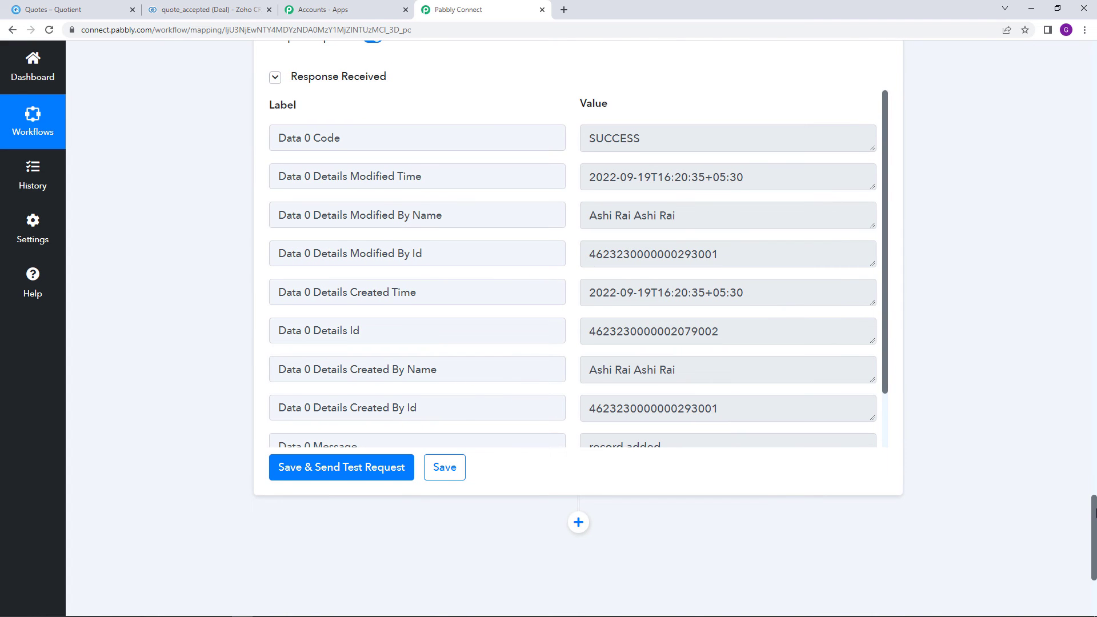
pyautogui.moveTo(1094, 513); pyautogui.dragTo(976, 74)
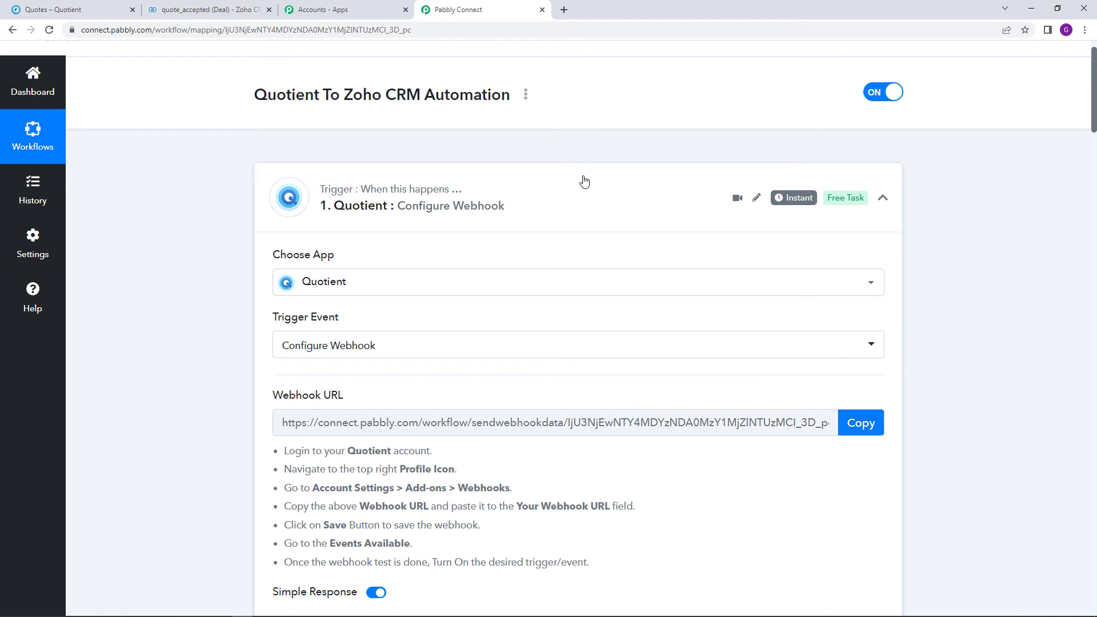
# Start a new Quotient quote for the test contact titled 'Test'
pyautogui.click(88, 9)
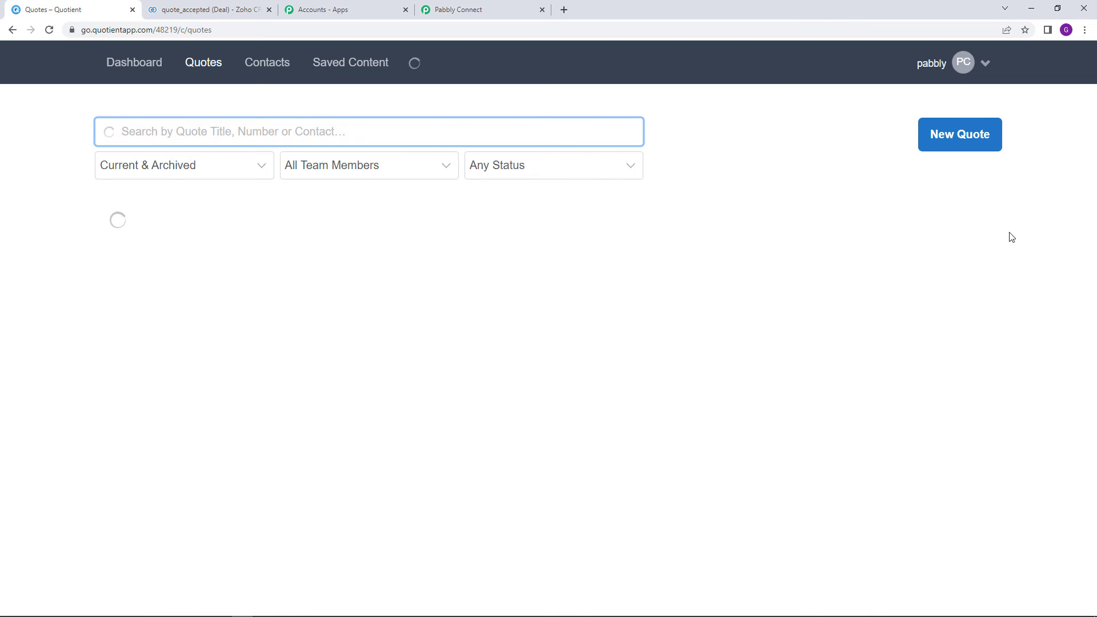
pyautogui.click(948, 148)
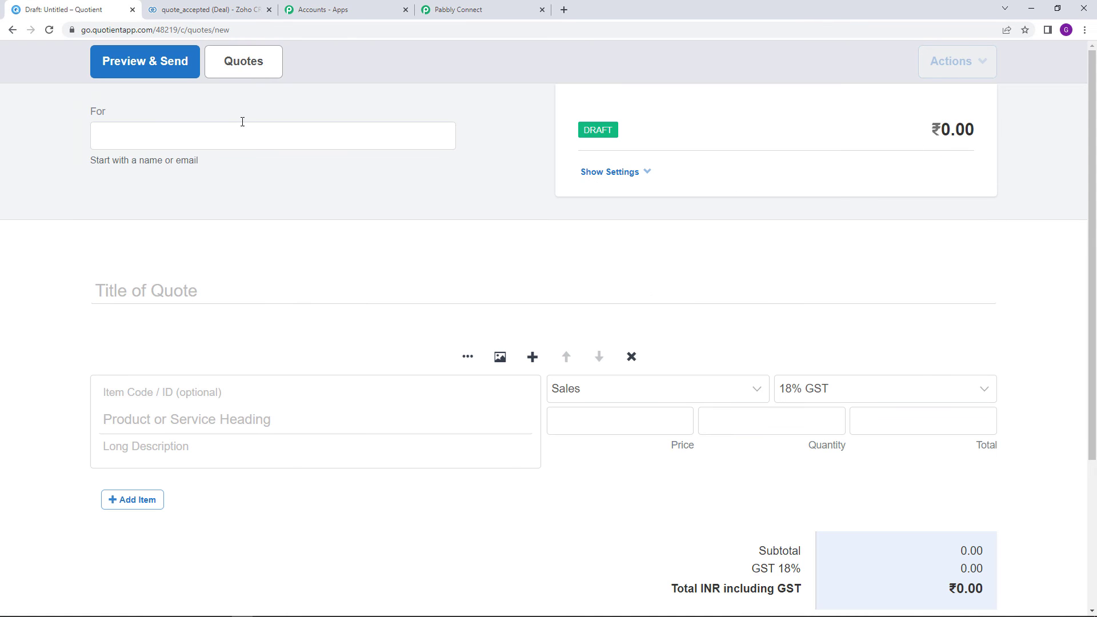
pyautogui.click(157, 136)
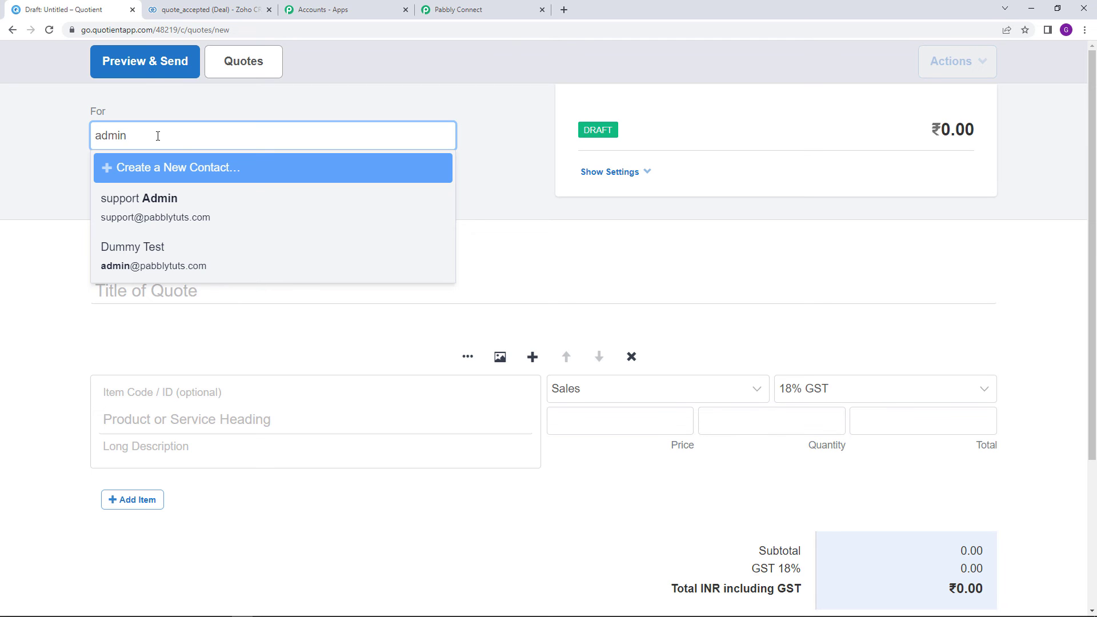
pyautogui.click(255, 260)
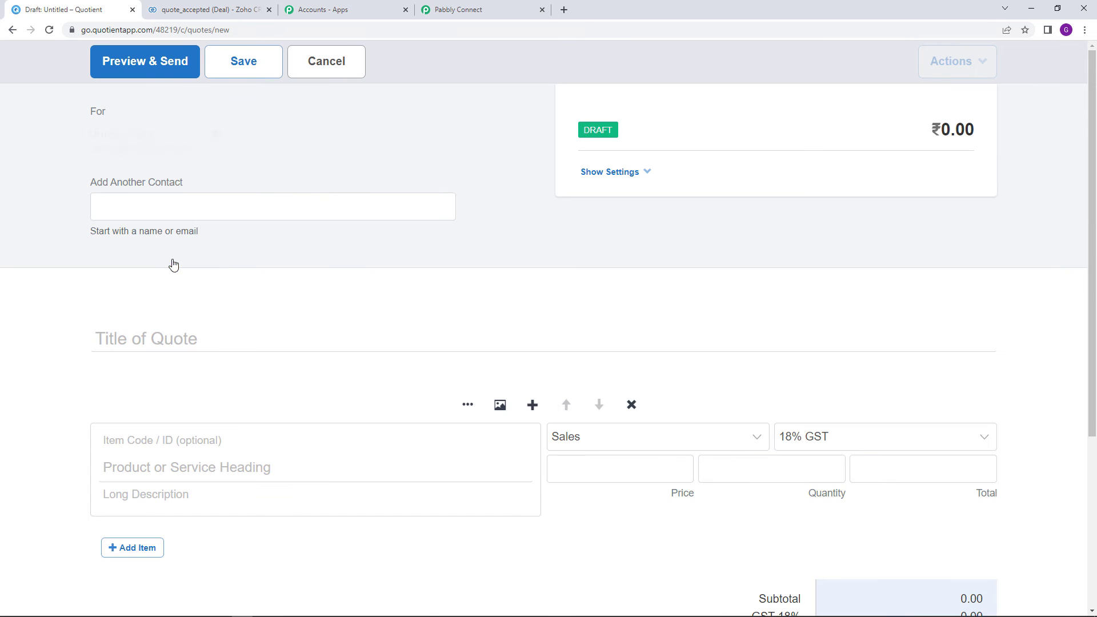
pyautogui.scroll(-2, 134, 262)
pyautogui.click(182, 225)
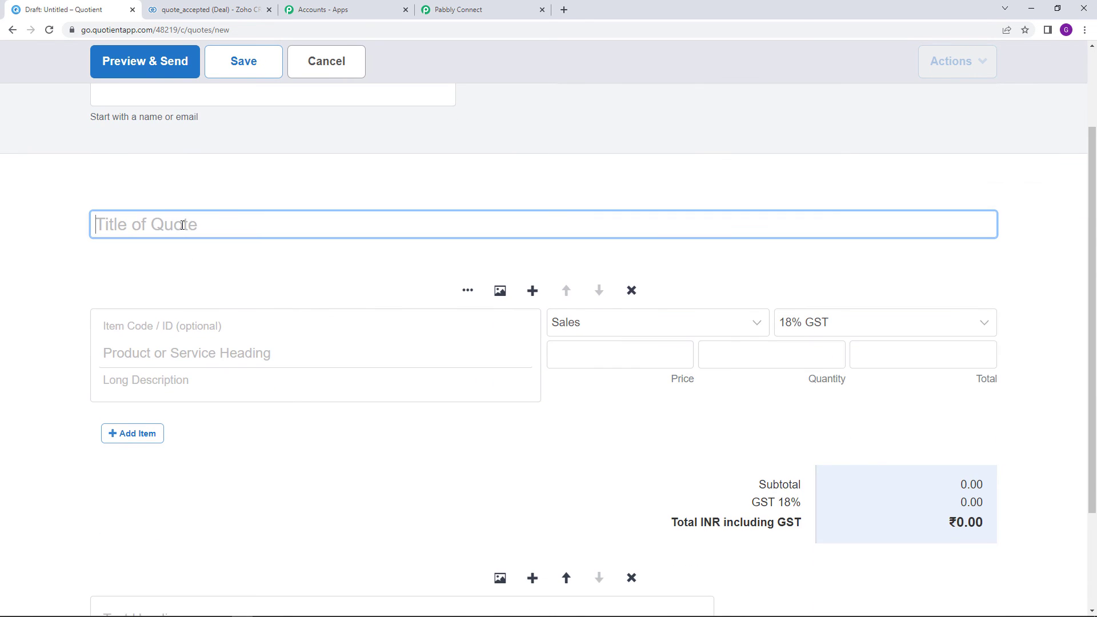
pyautogui.write('Test')
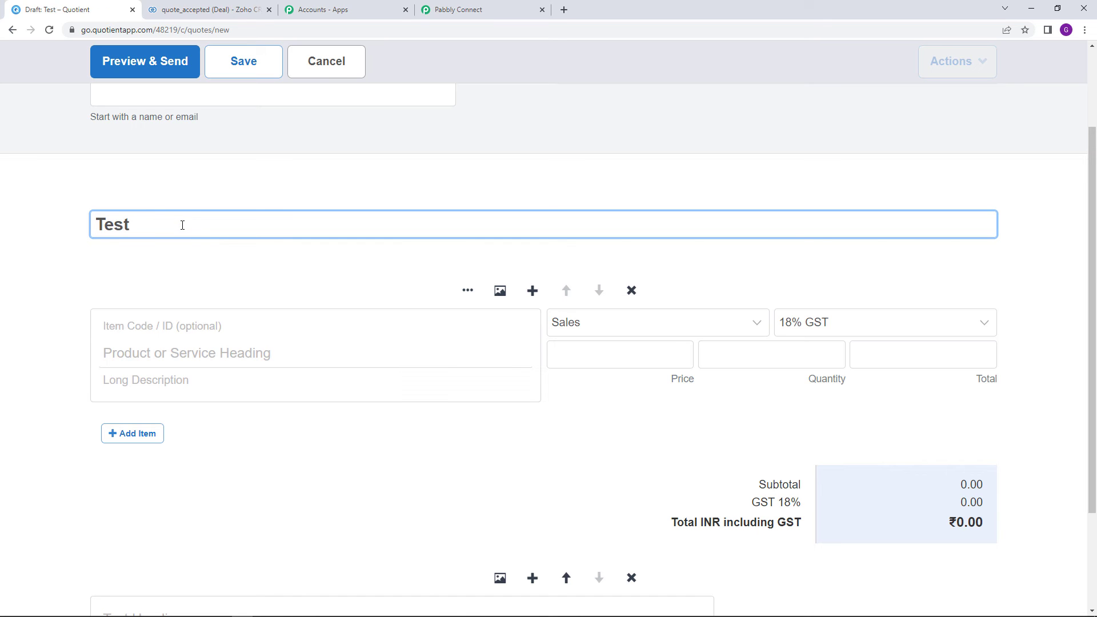
# Add one 'Testing' line item priced at 30
pyautogui.click(211, 351)
pyautogui.write('Testing')
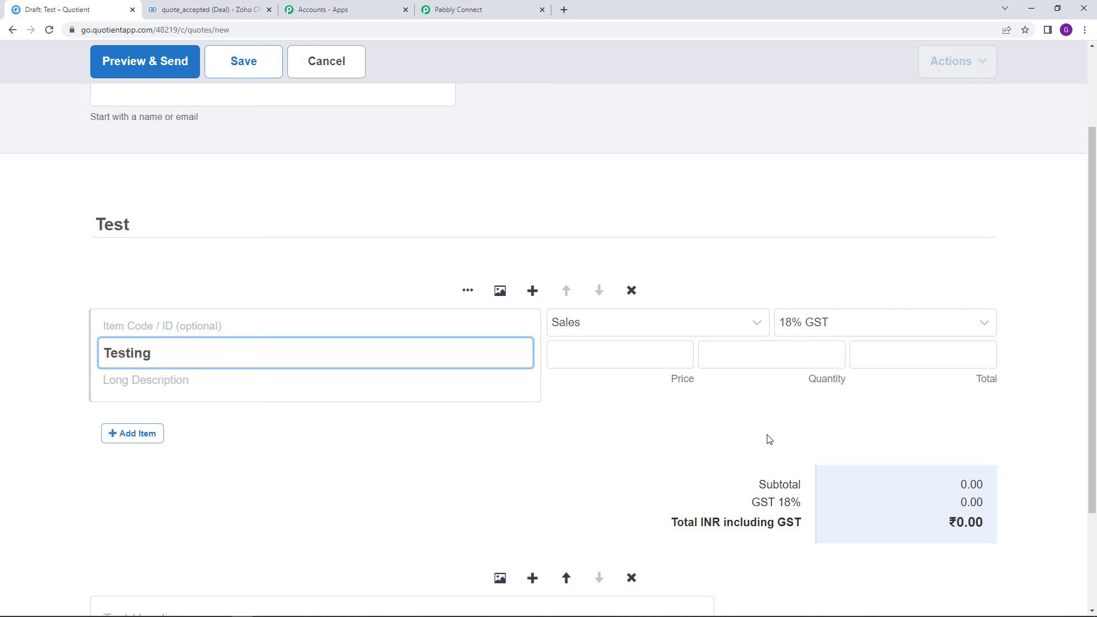
pyautogui.click(654, 357)
pyautogui.write('30')
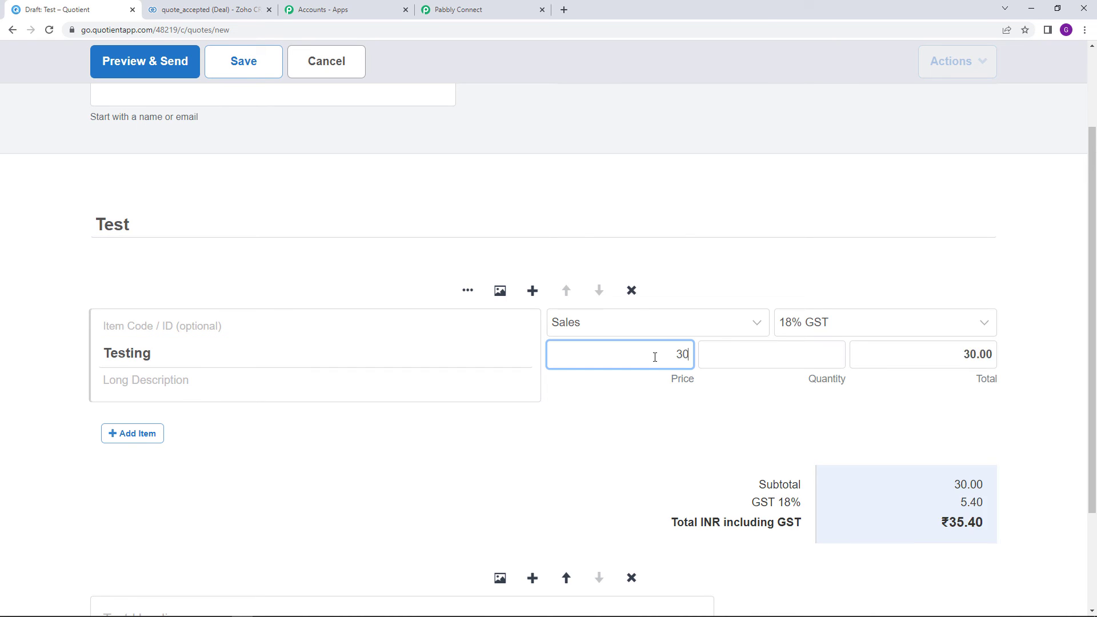
pyautogui.scroll(-3, 677, 378)
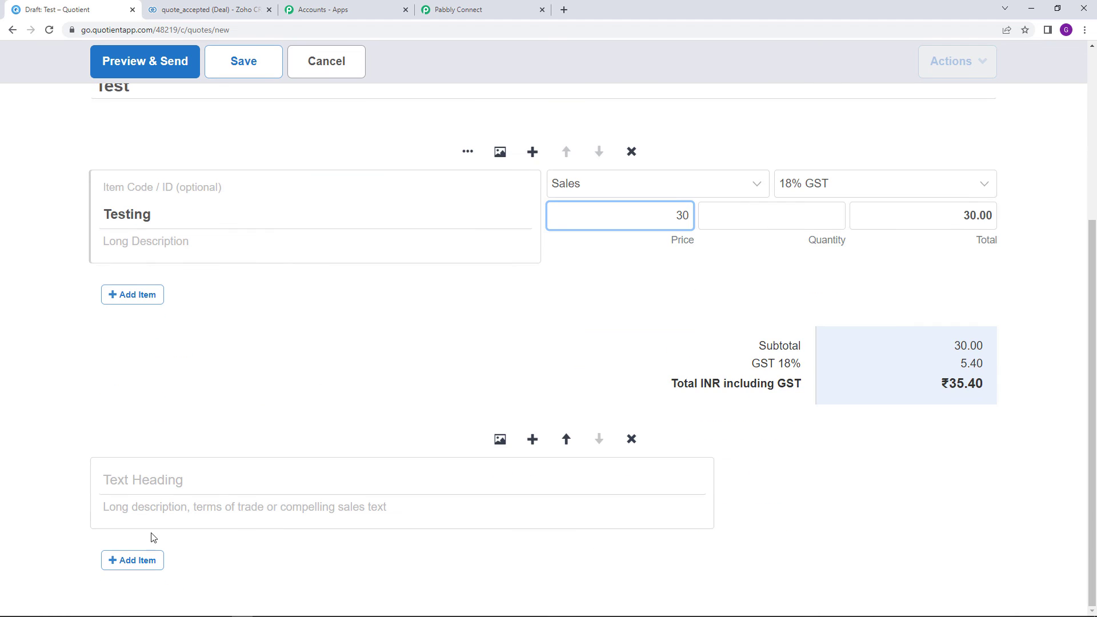
pyautogui.scroll(5, 172, 314)
# Preview and send the Test quote to the customer
pyautogui.click(147, 71)
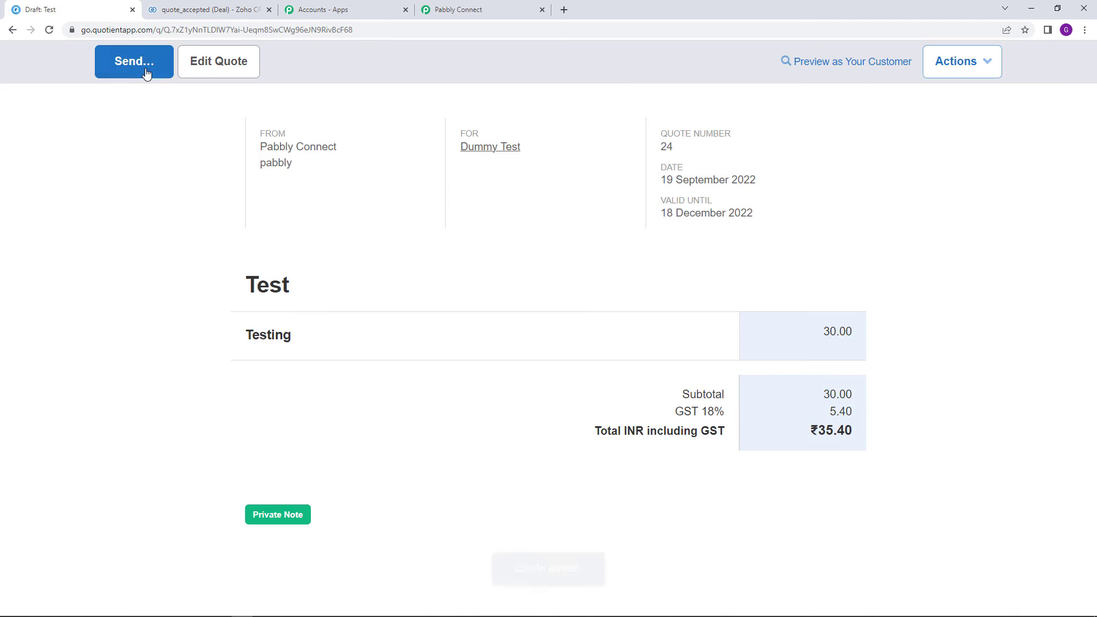
pyautogui.click(145, 72)
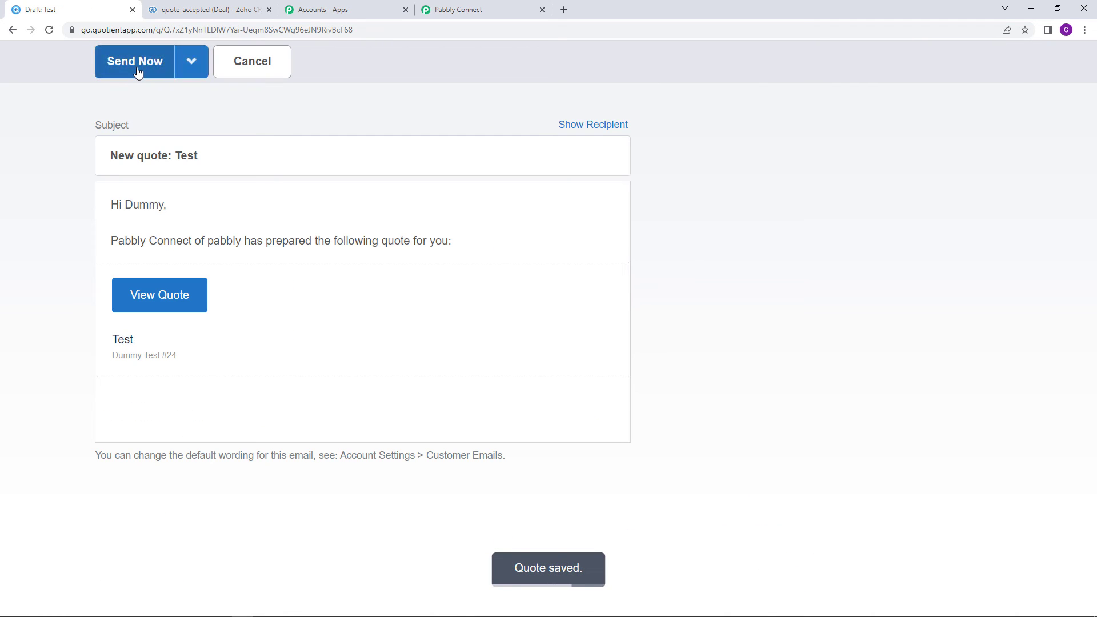
pyautogui.click(138, 72)
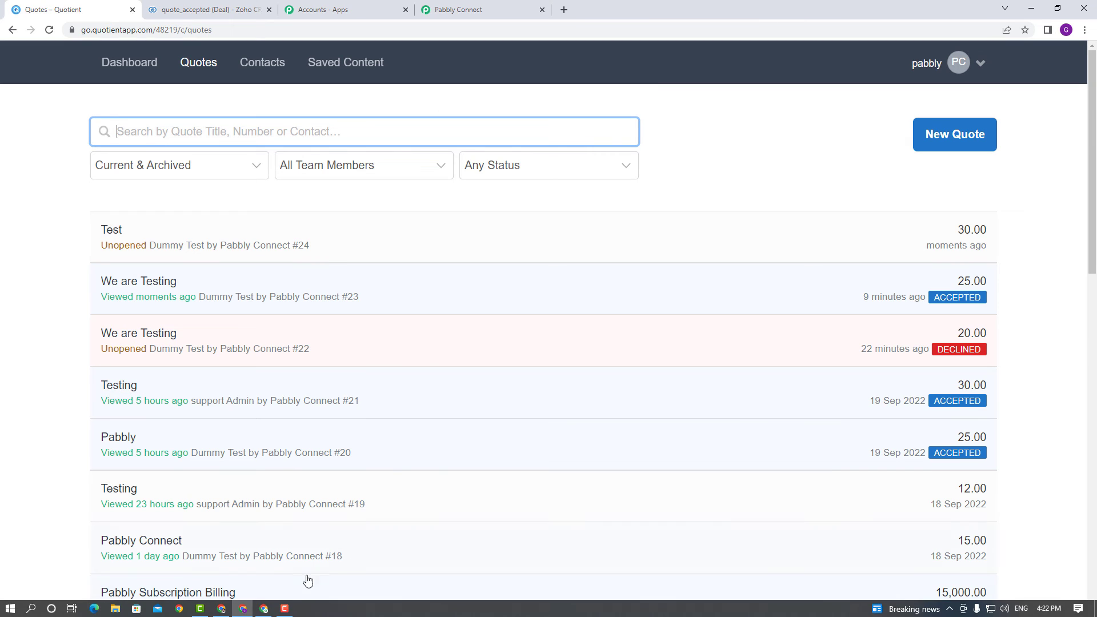
pyautogui.click(264, 608)
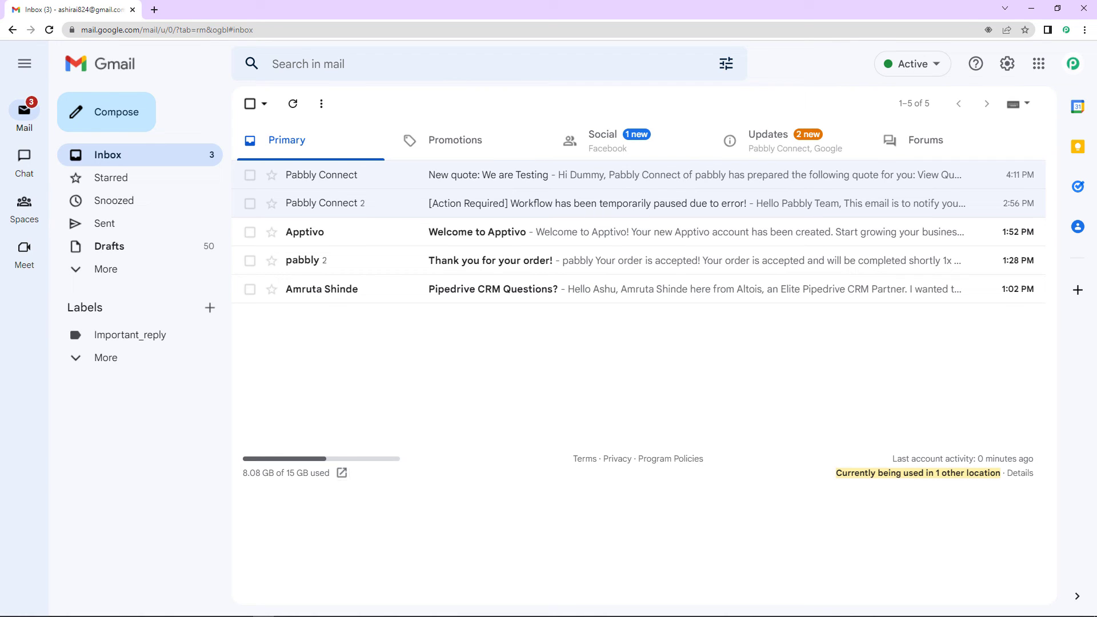
# Open the 'New quote: Test' email from Gmail's Updates tab and view the quote as the customer
pyautogui.click(797, 150)
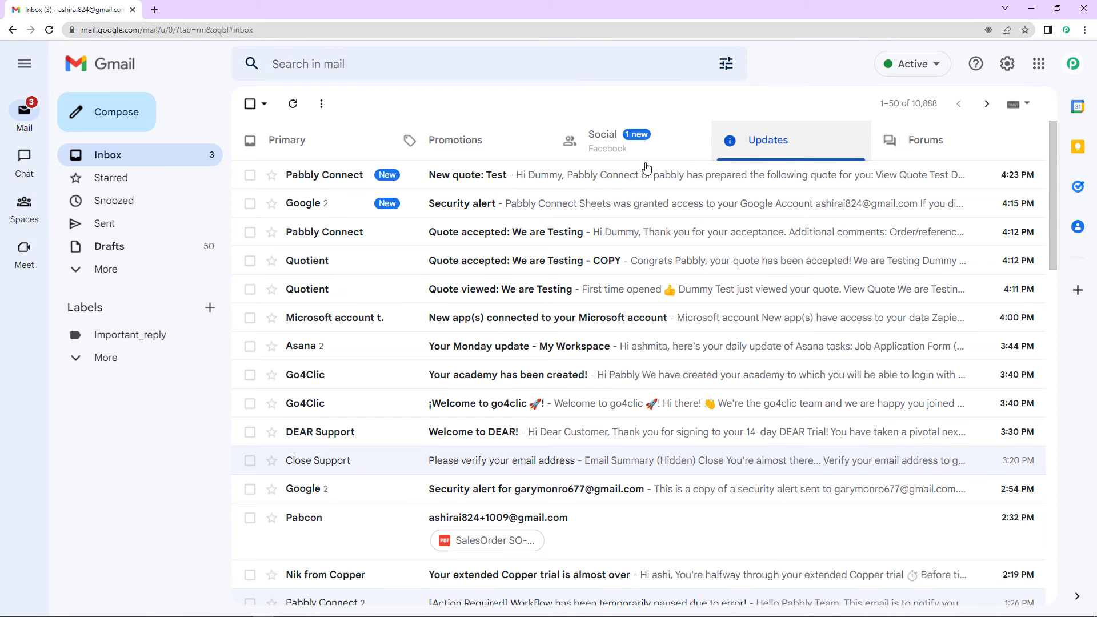
pyautogui.click(524, 183)
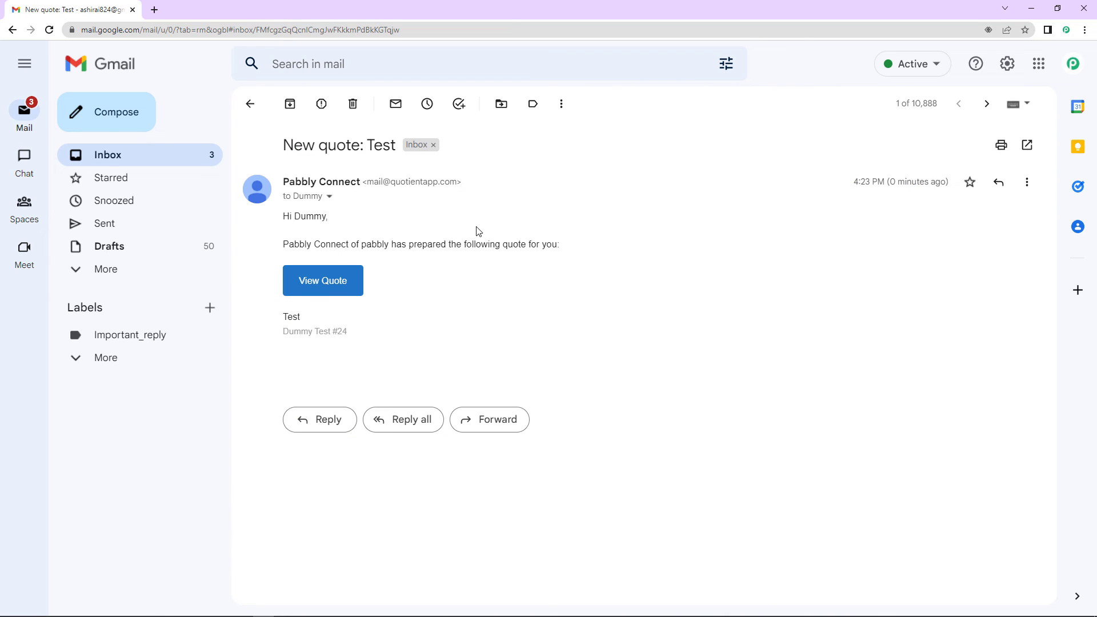
pyautogui.click(340, 284)
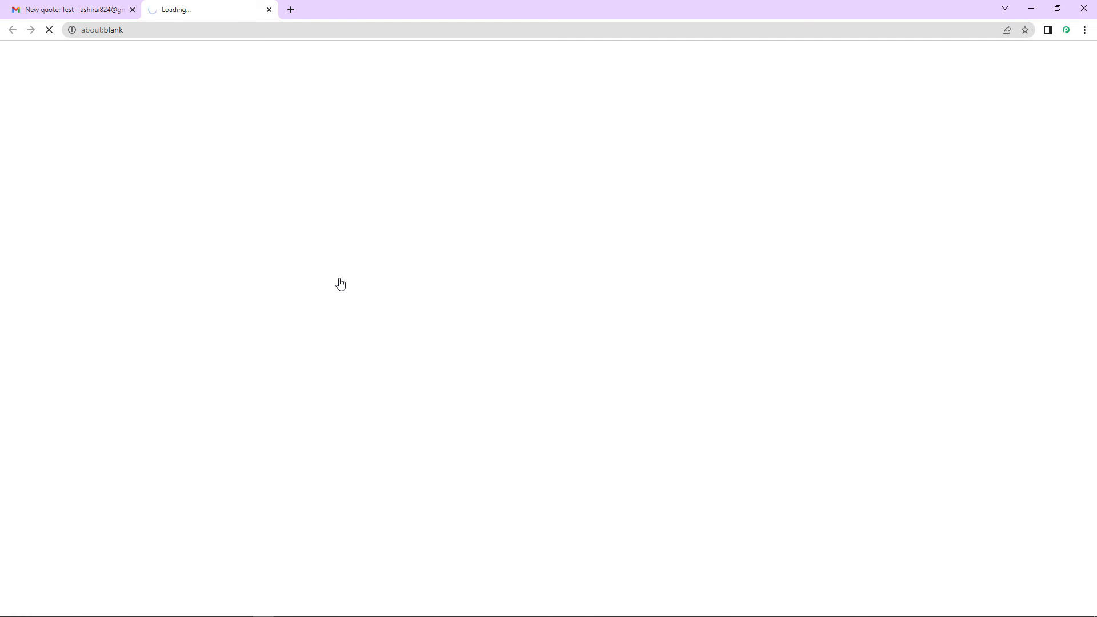
pyautogui.scroll(-6, 397, 328)
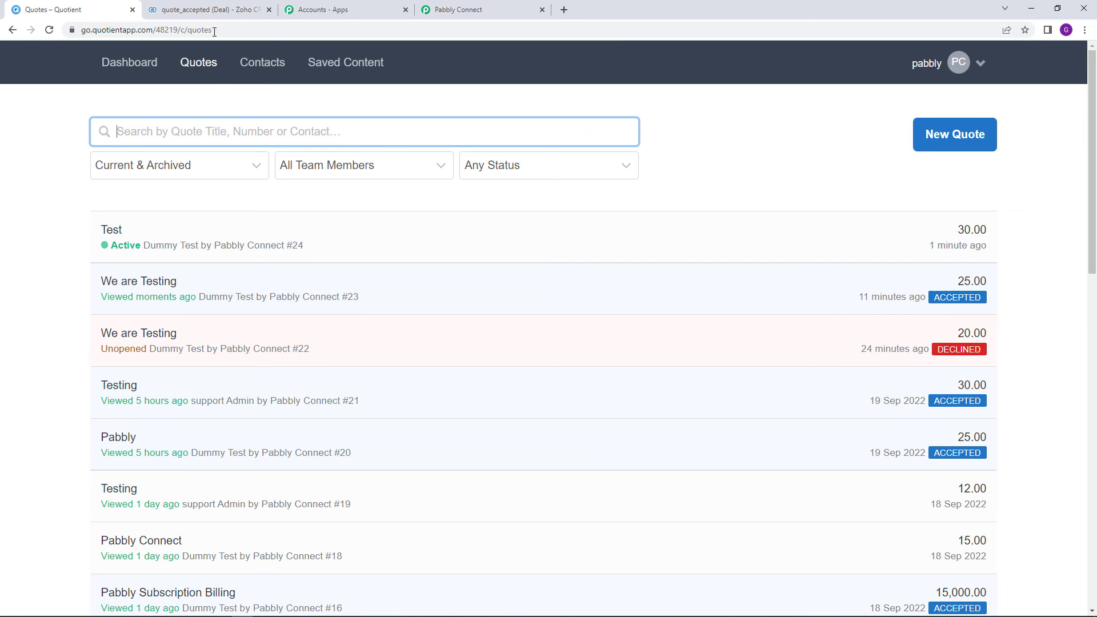
# Show Zoho CRM's Deals board scrolled to Negotiation/Review, with only the $25.00 deal
pyautogui.click(212, 11)
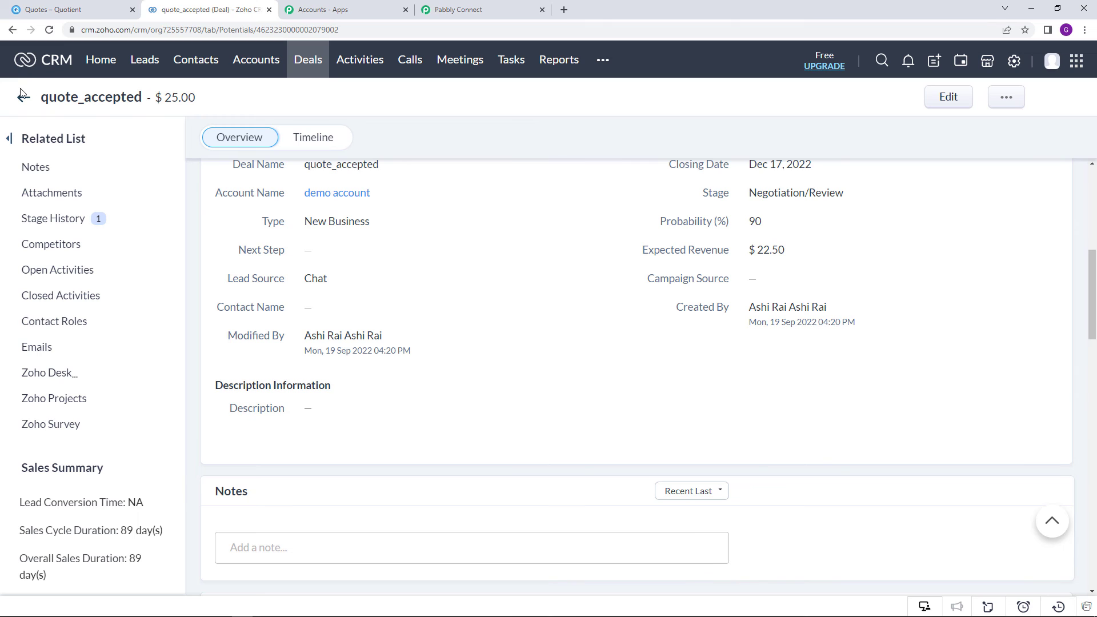
pyautogui.click(316, 62)
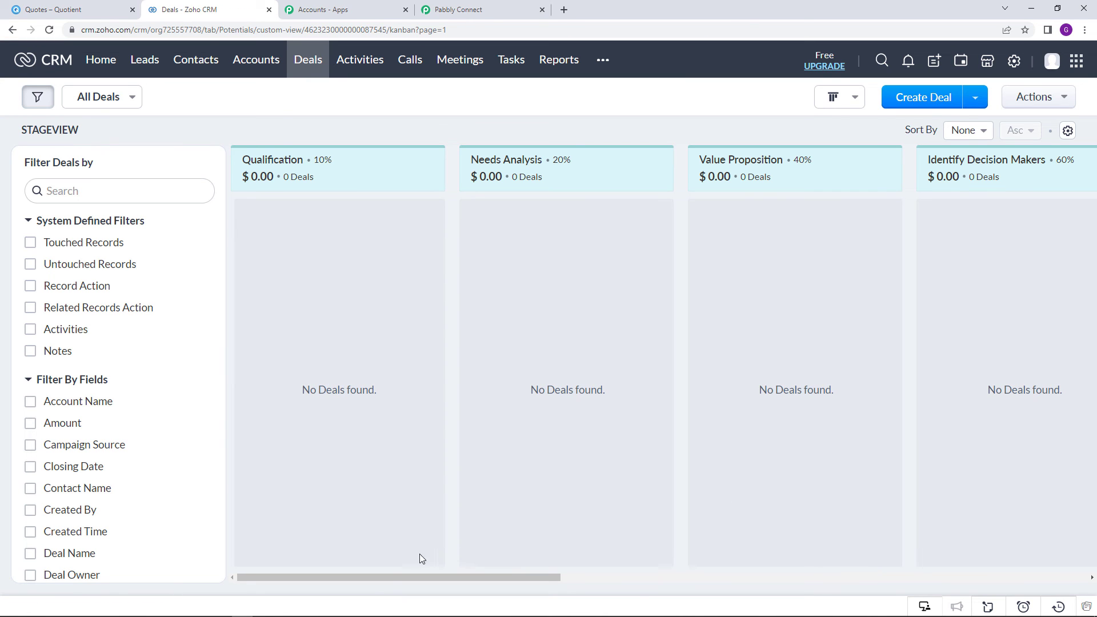
pyautogui.moveTo(384, 578); pyautogui.dragTo(717, 605)
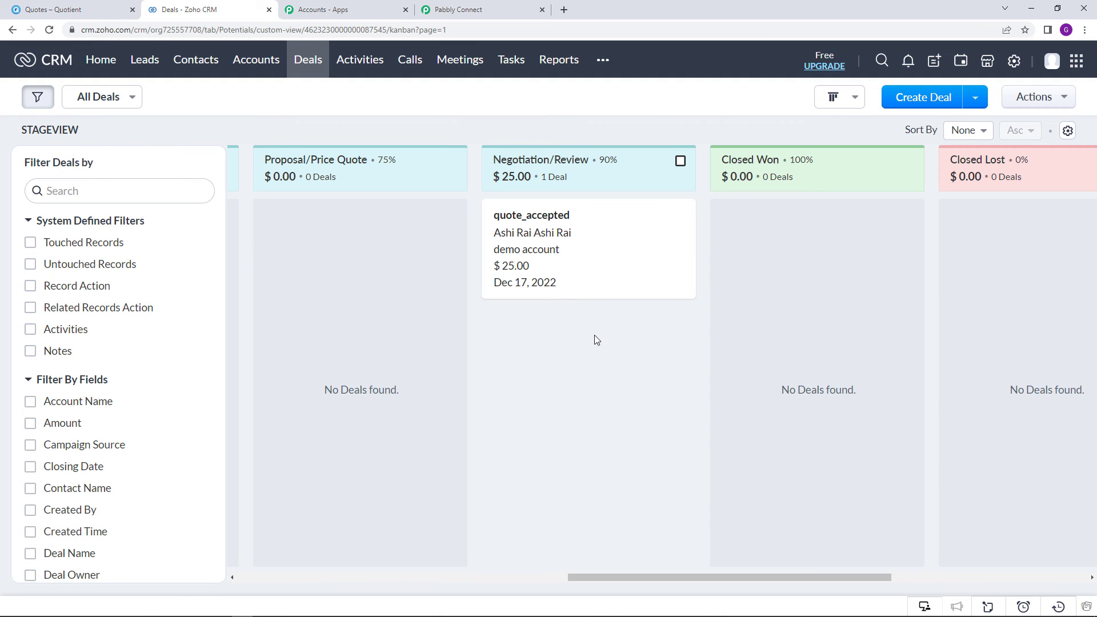
# Accept the Test quote on the customer's quote page, then go back to Zoho CRM
pyautogui.click(264, 611)
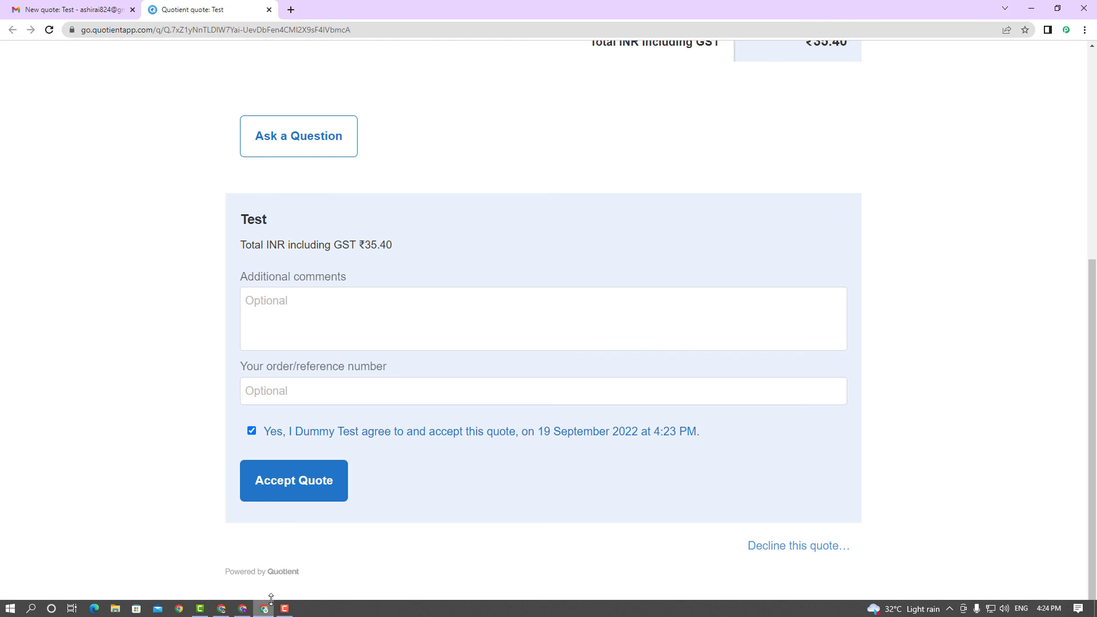
pyautogui.click(273, 495)
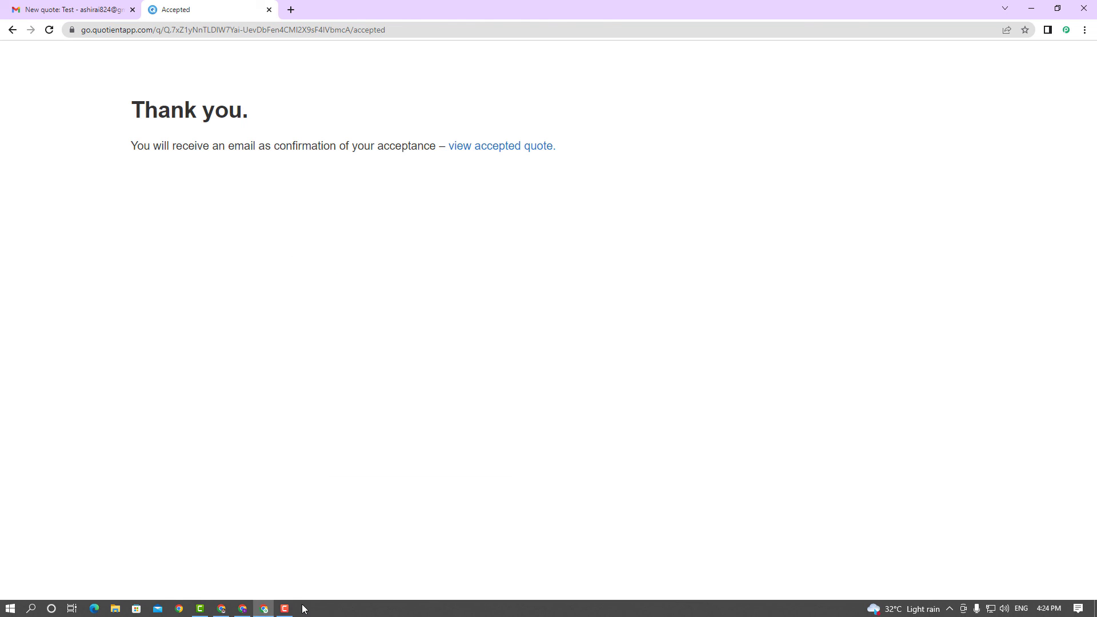
pyautogui.click(243, 610)
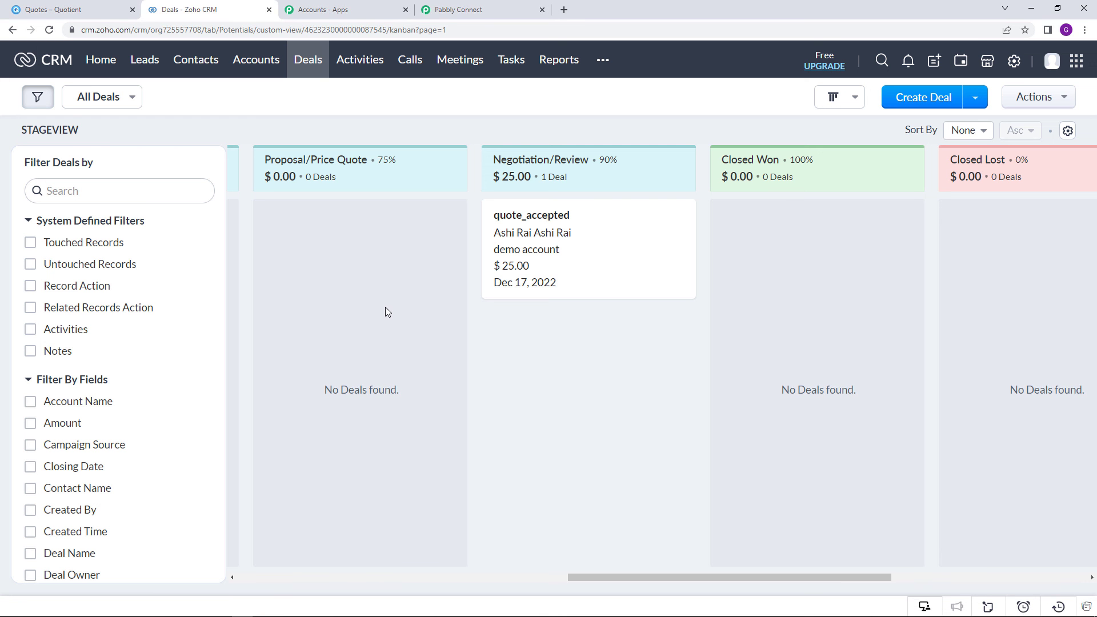
# Reload the Deals board and check the new $35.40 quote_accepted deal closing Dec 17, 2022
pyautogui.press('F5')
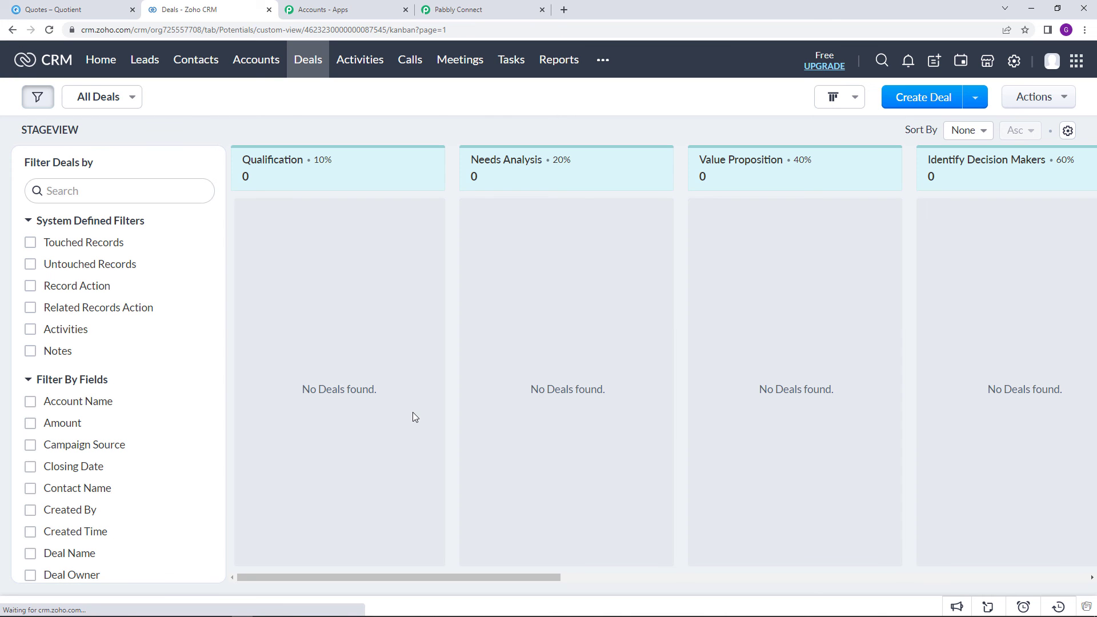
pyautogui.moveTo(373, 581); pyautogui.dragTo(754, 575)
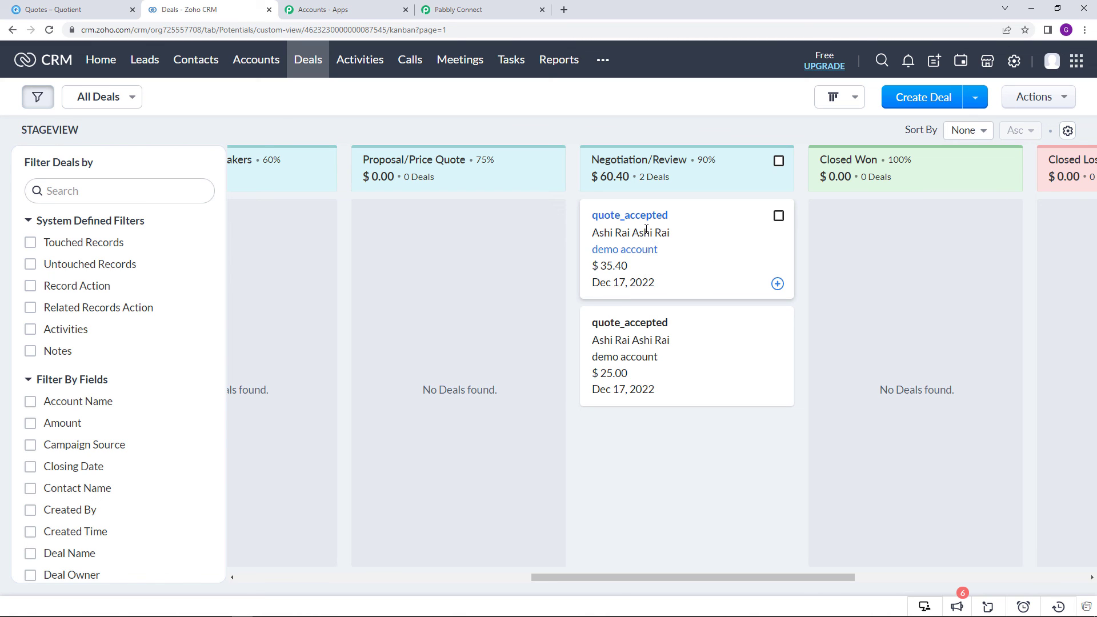
pyautogui.click(643, 223)
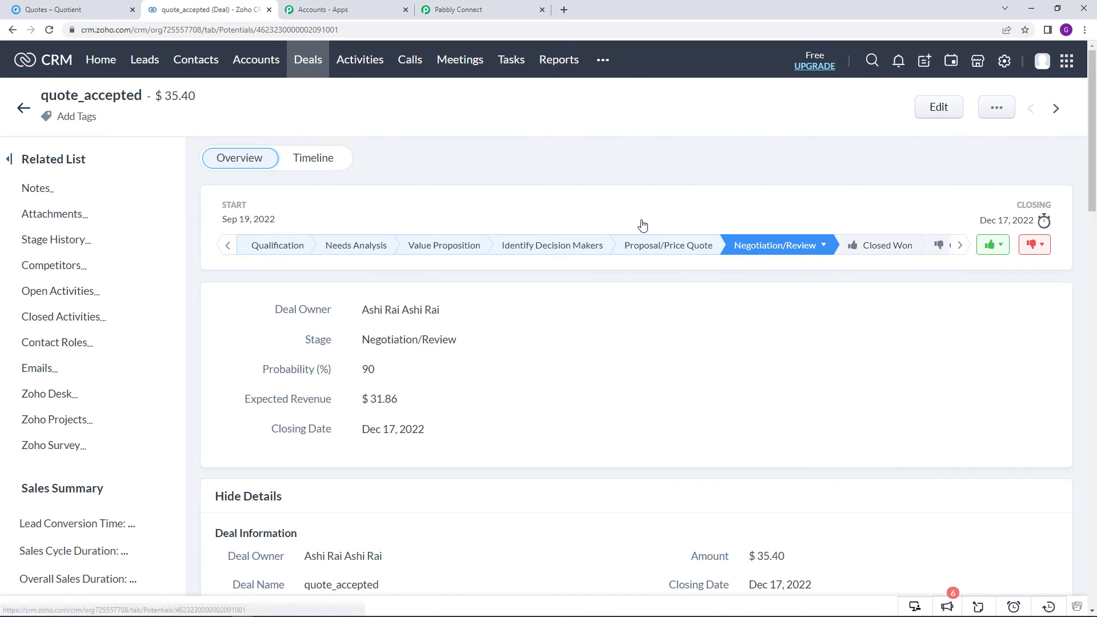
pyautogui.scroll(-1, 383, 364)
pyautogui.scroll(-1, 383, 365)
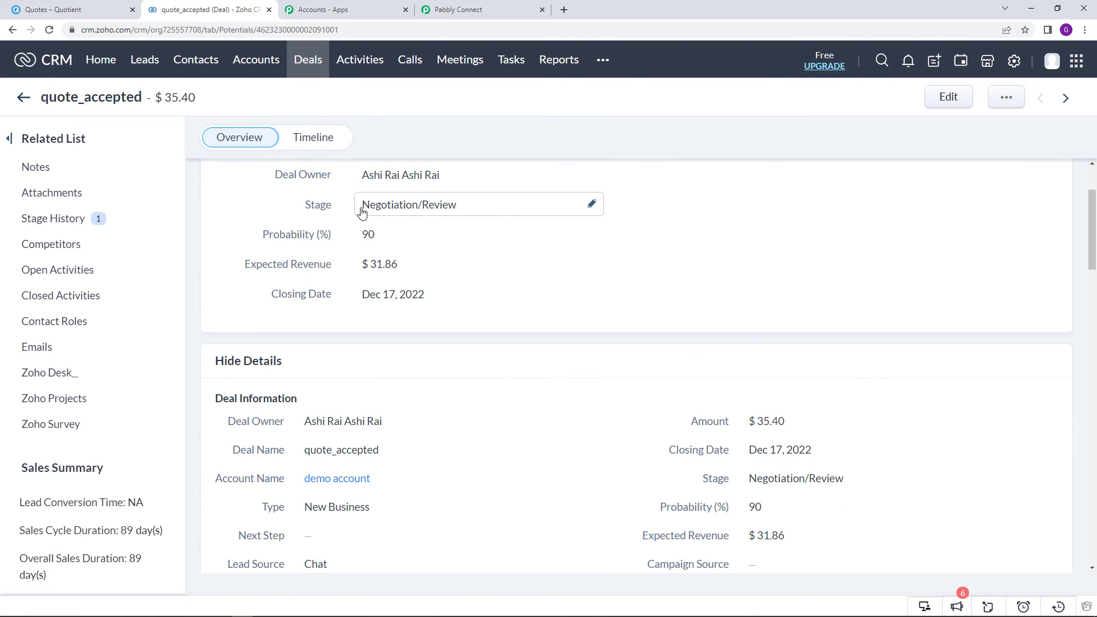
pyautogui.scroll(-3, 515, 215)
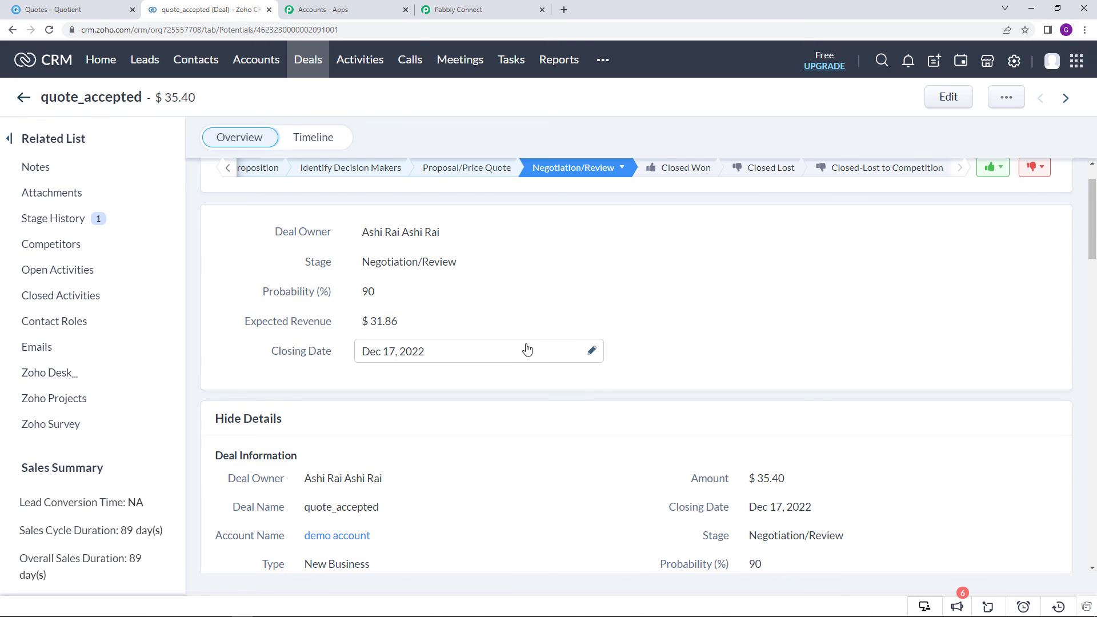
# Get a share link for the Pabbly Connect workflow
pyautogui.click(468, 7)
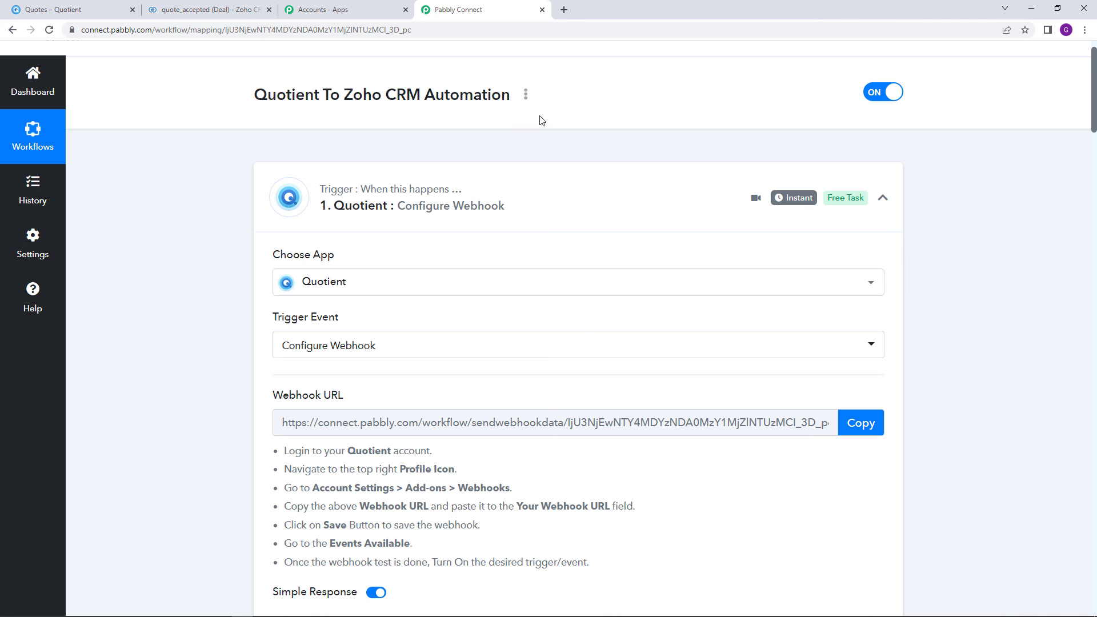
pyautogui.click(526, 95)
pyautogui.click(509, 171)
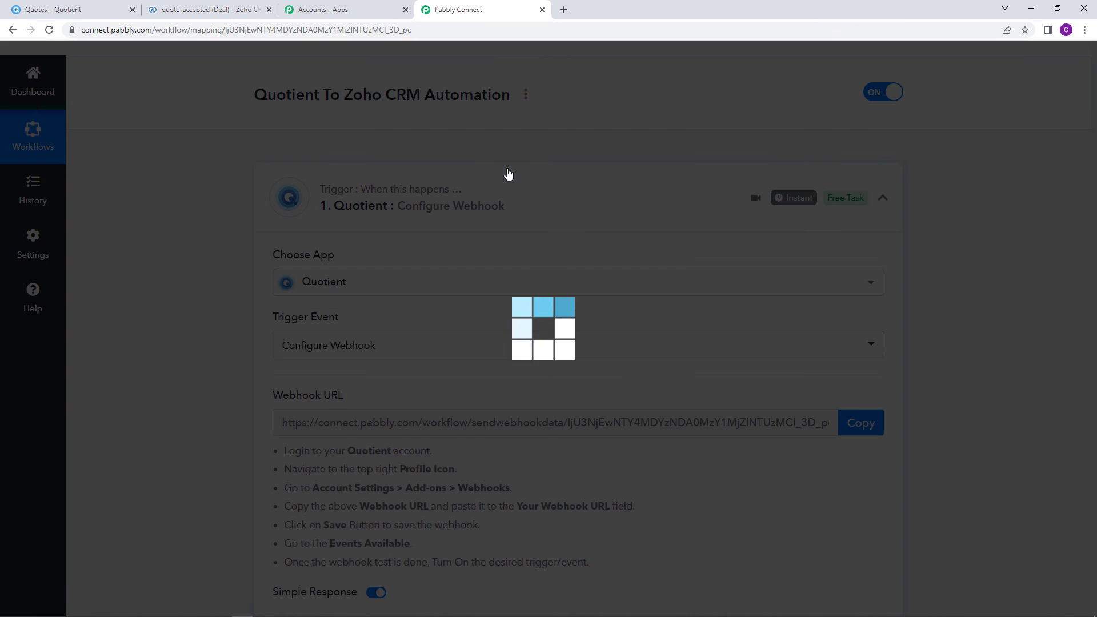